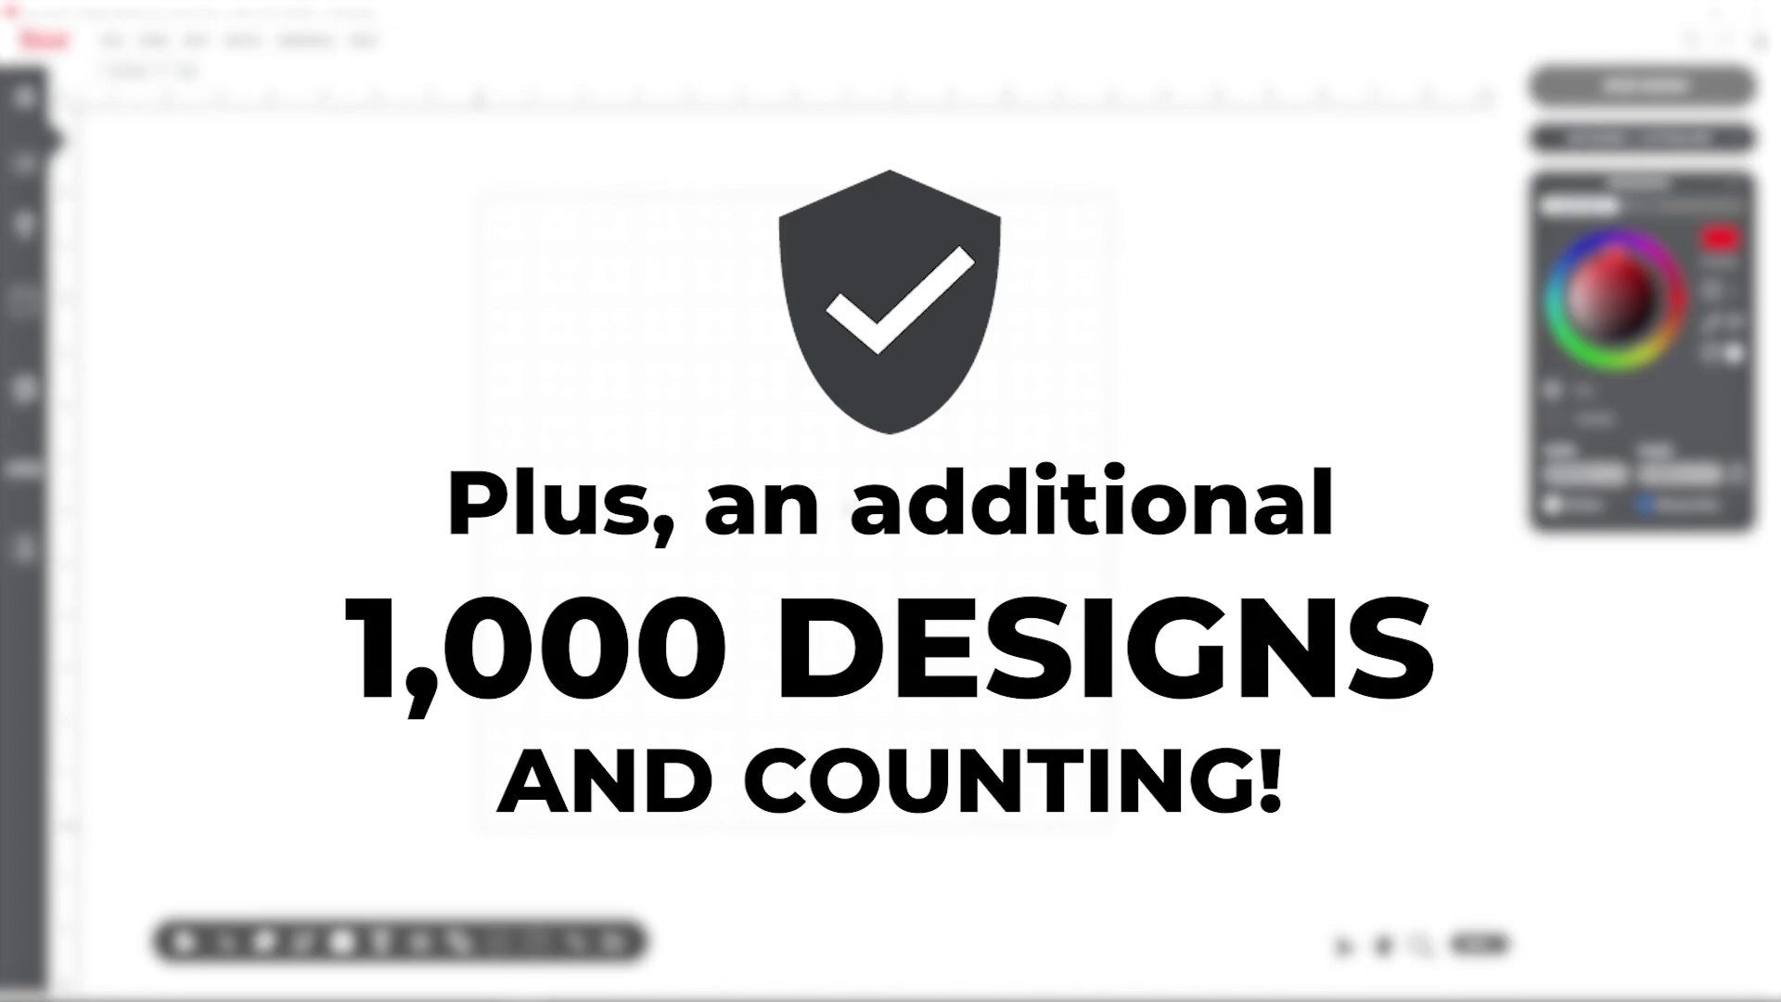
Filter the design library to Words & Phrases and select the Craft Life design.
{"action": "left_click", "coordinate": [28, 306]}
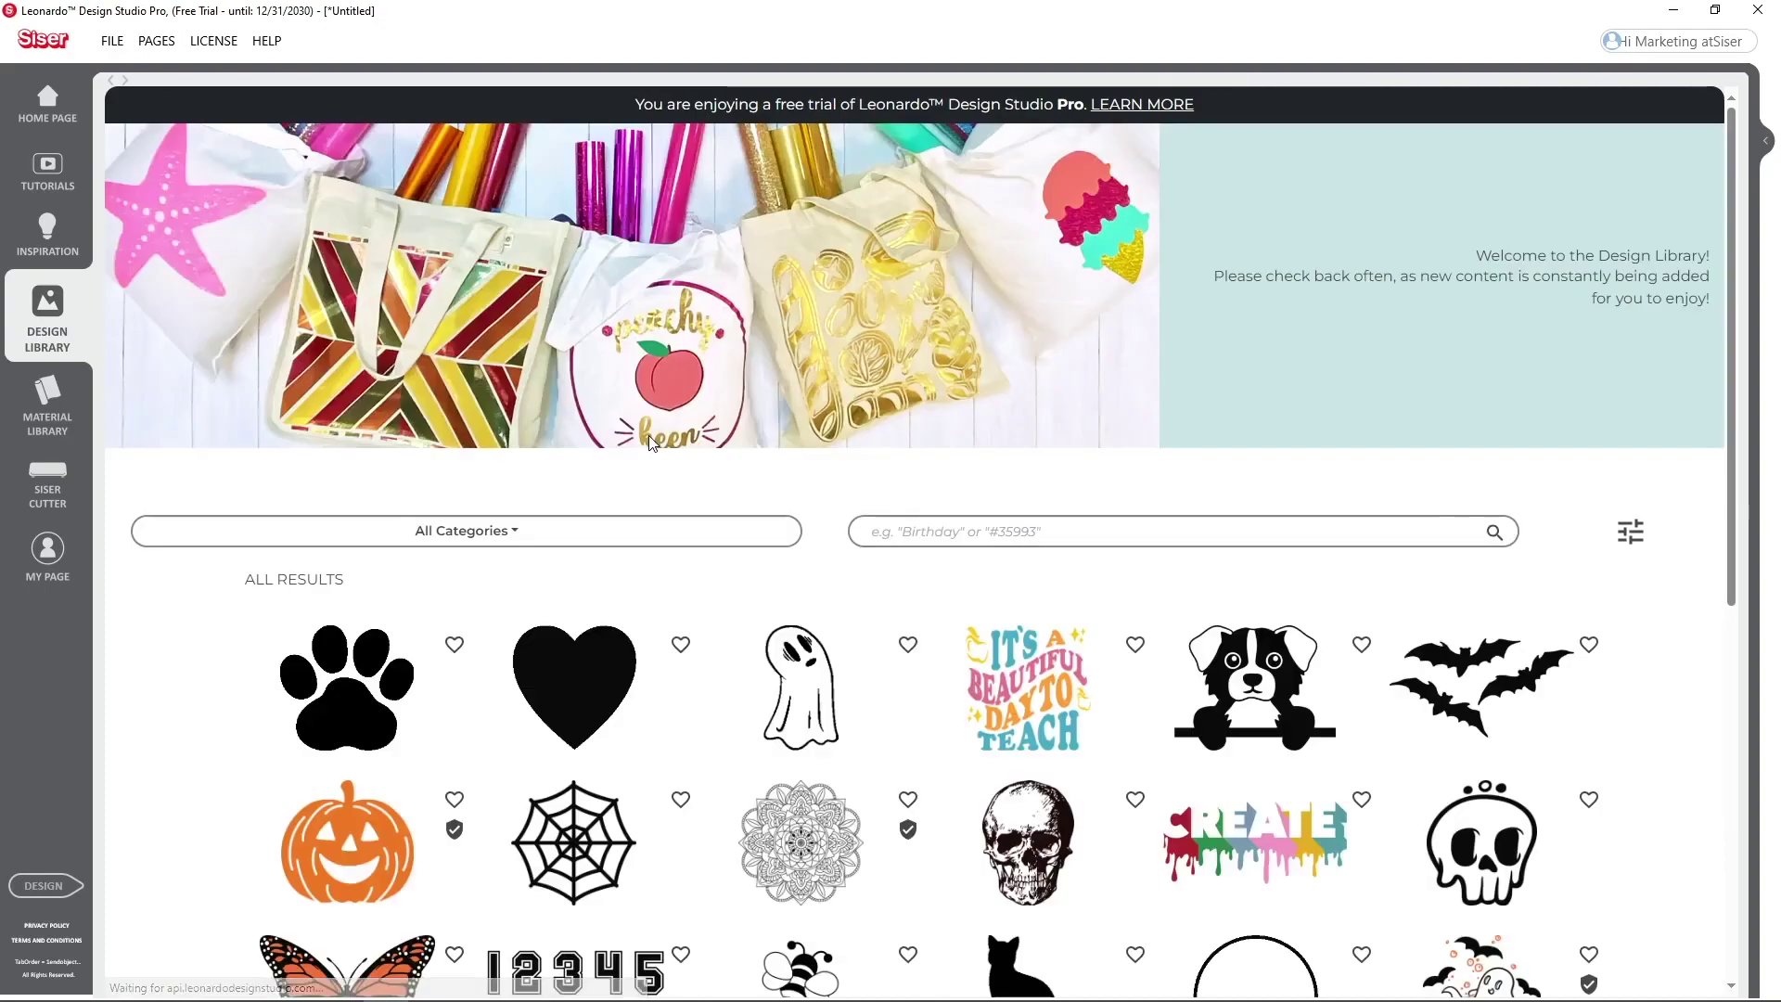
{"action": "left_click", "coordinate": [606, 534]}
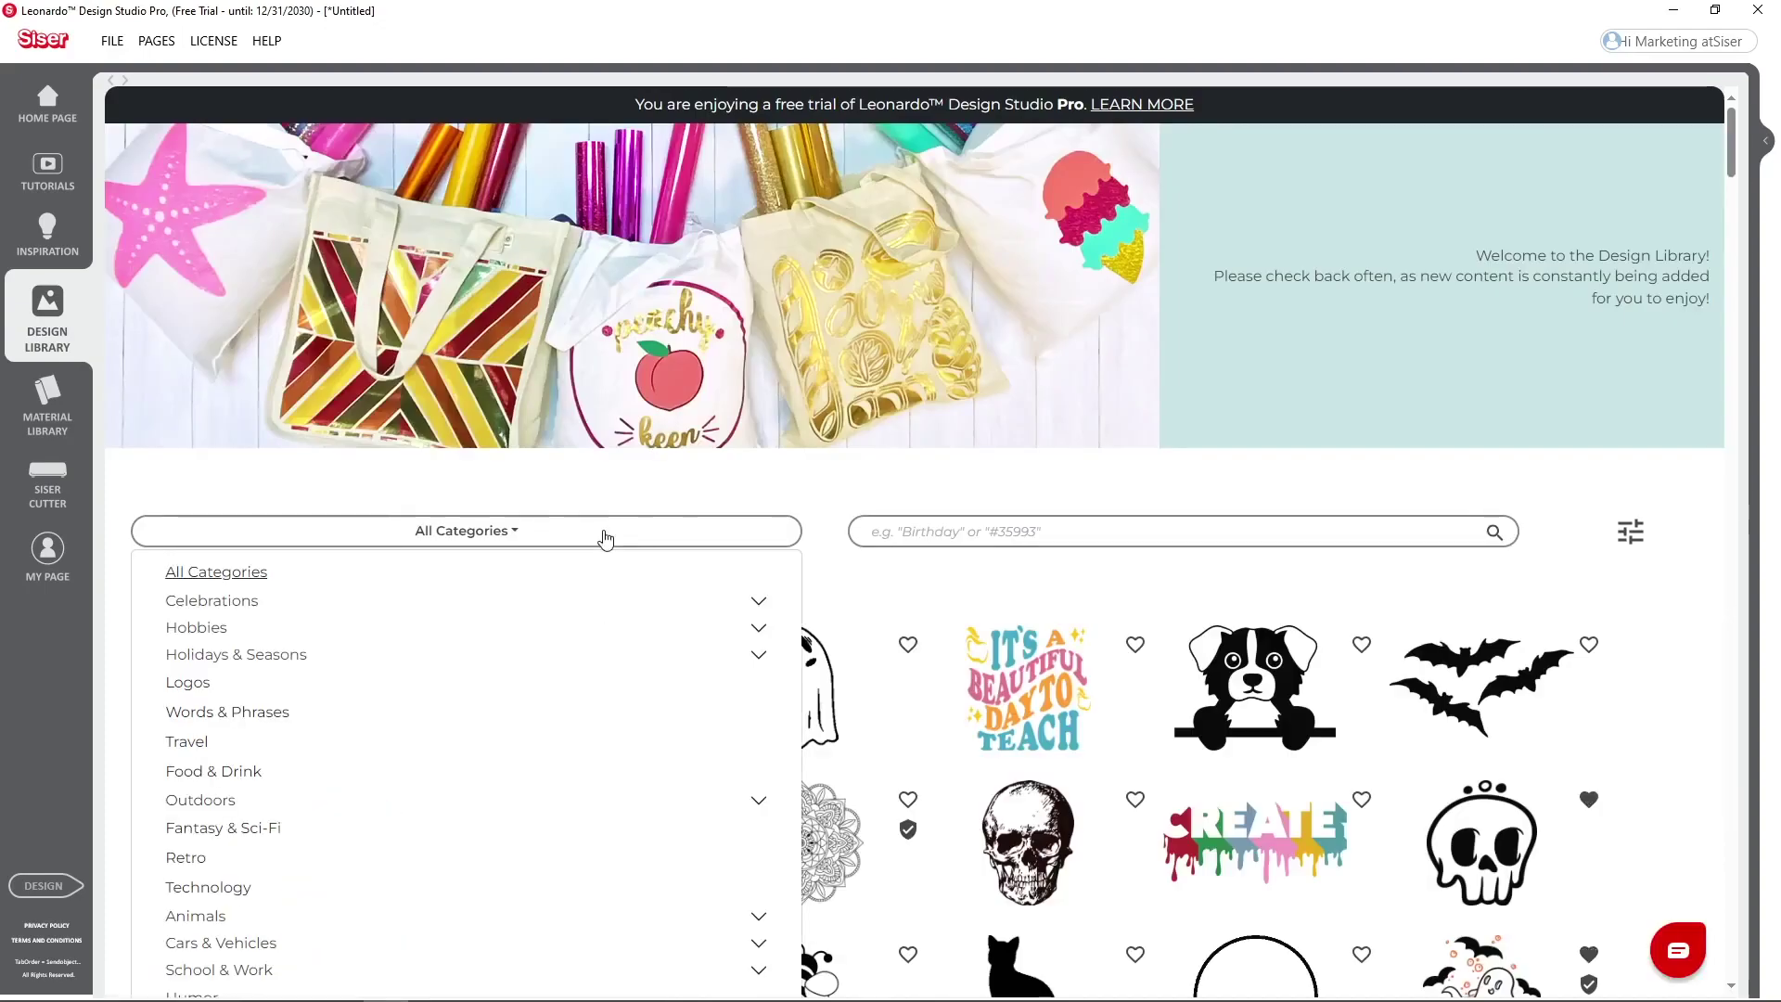
{"action": "left_click", "coordinate": [481, 712]}
{"action": "left_click", "coordinate": [1034, 573]}
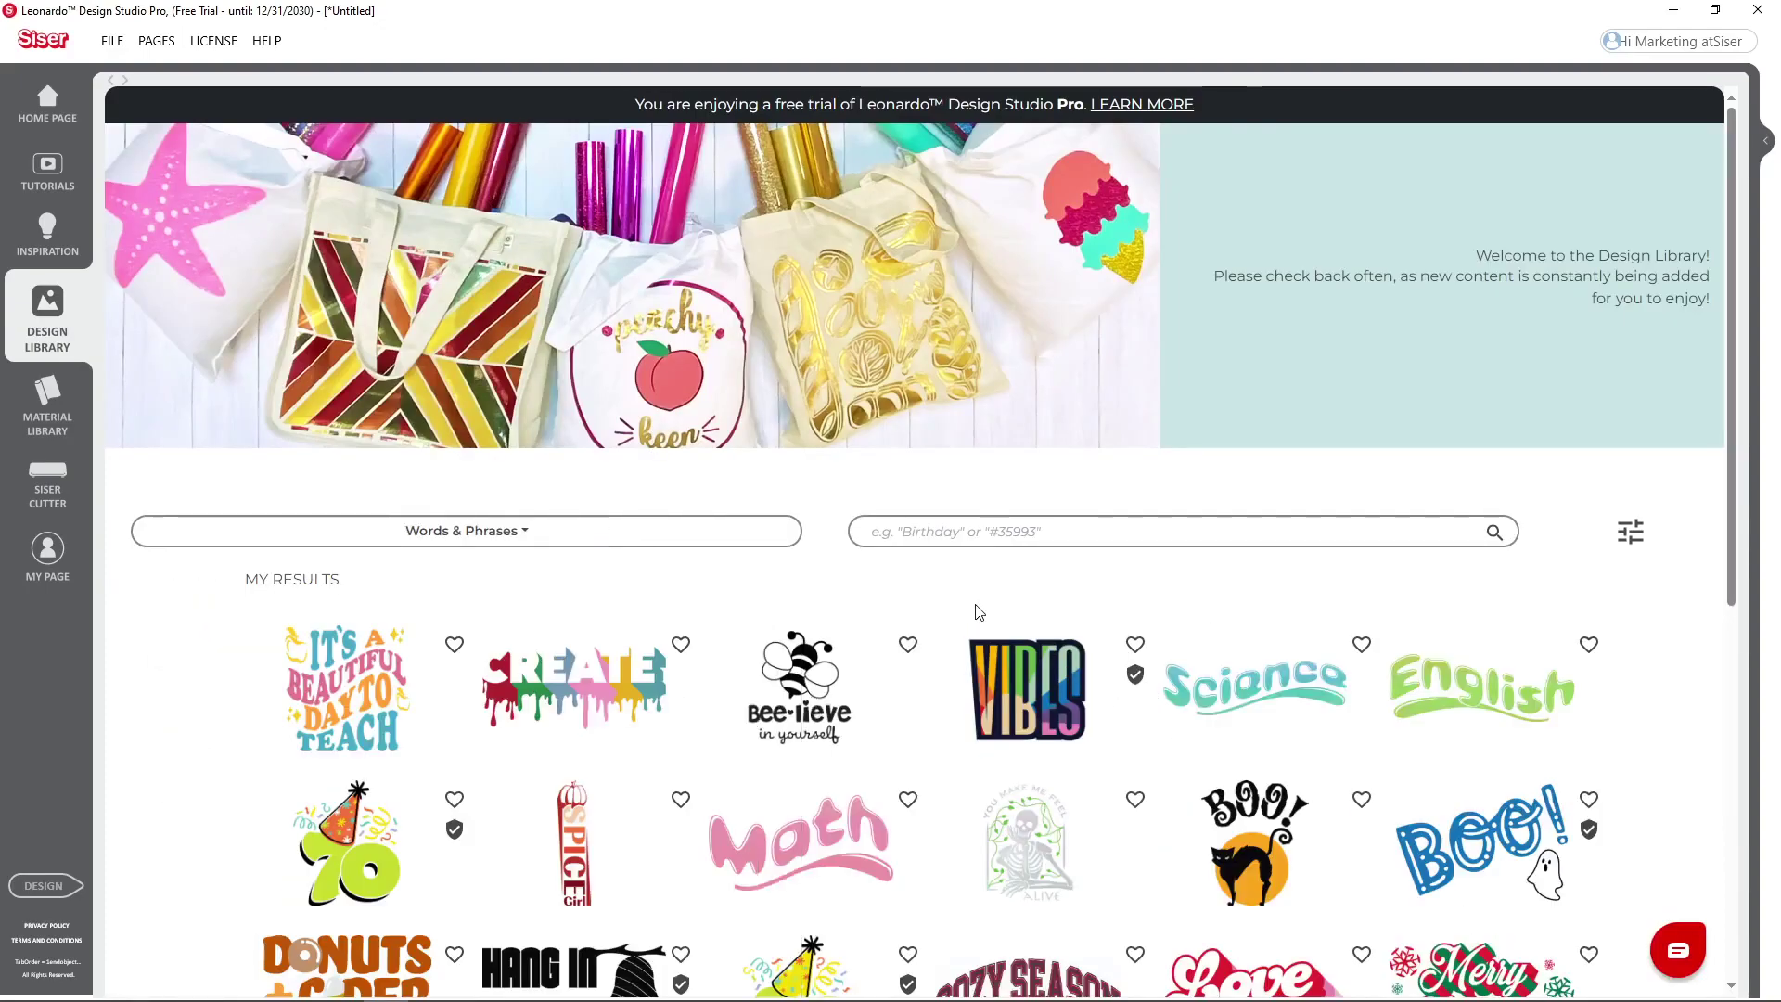
{"action": "scroll", "coordinate": [975, 612], "scroll_direction": "down", "scroll_amount": 4}
{"action": "scroll", "coordinate": [976, 613], "scroll_direction": "down", "scroll_amount": 1}
{"action": "left_click", "coordinate": [390, 643]}
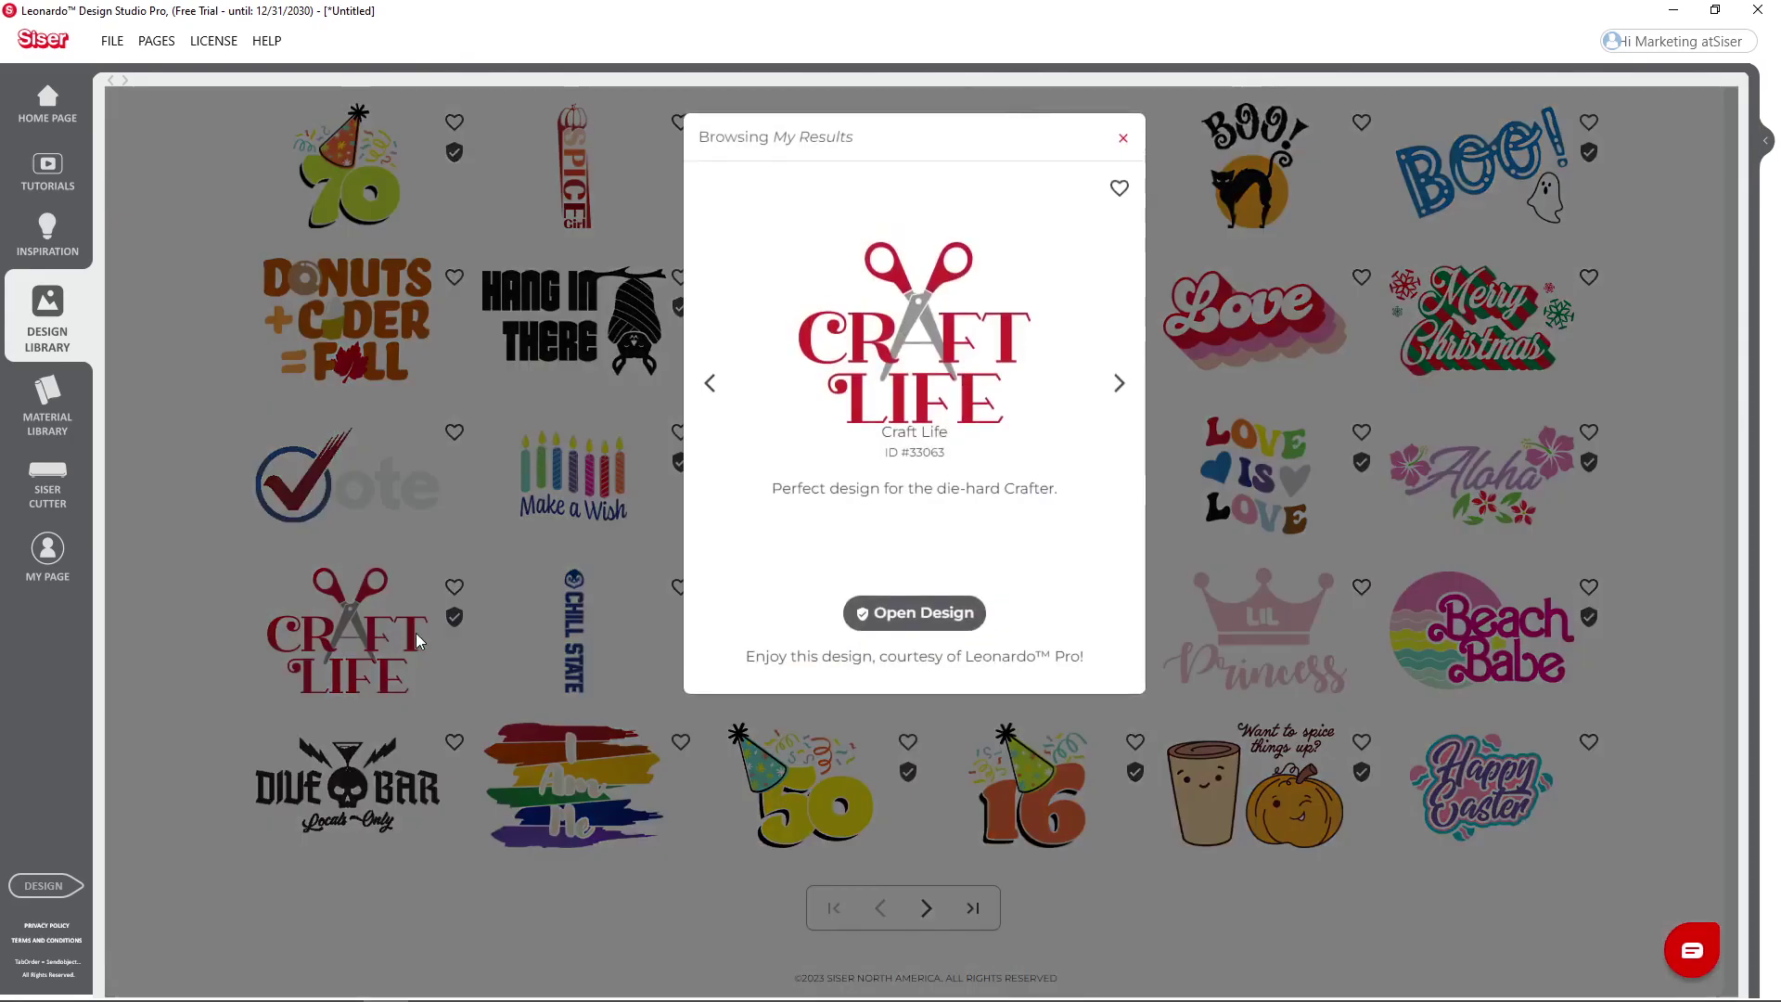
Move Craft Life left of the board and add rounded squares, pentagon, star and diamond.
{"action": "left_click", "coordinate": [852, 615]}
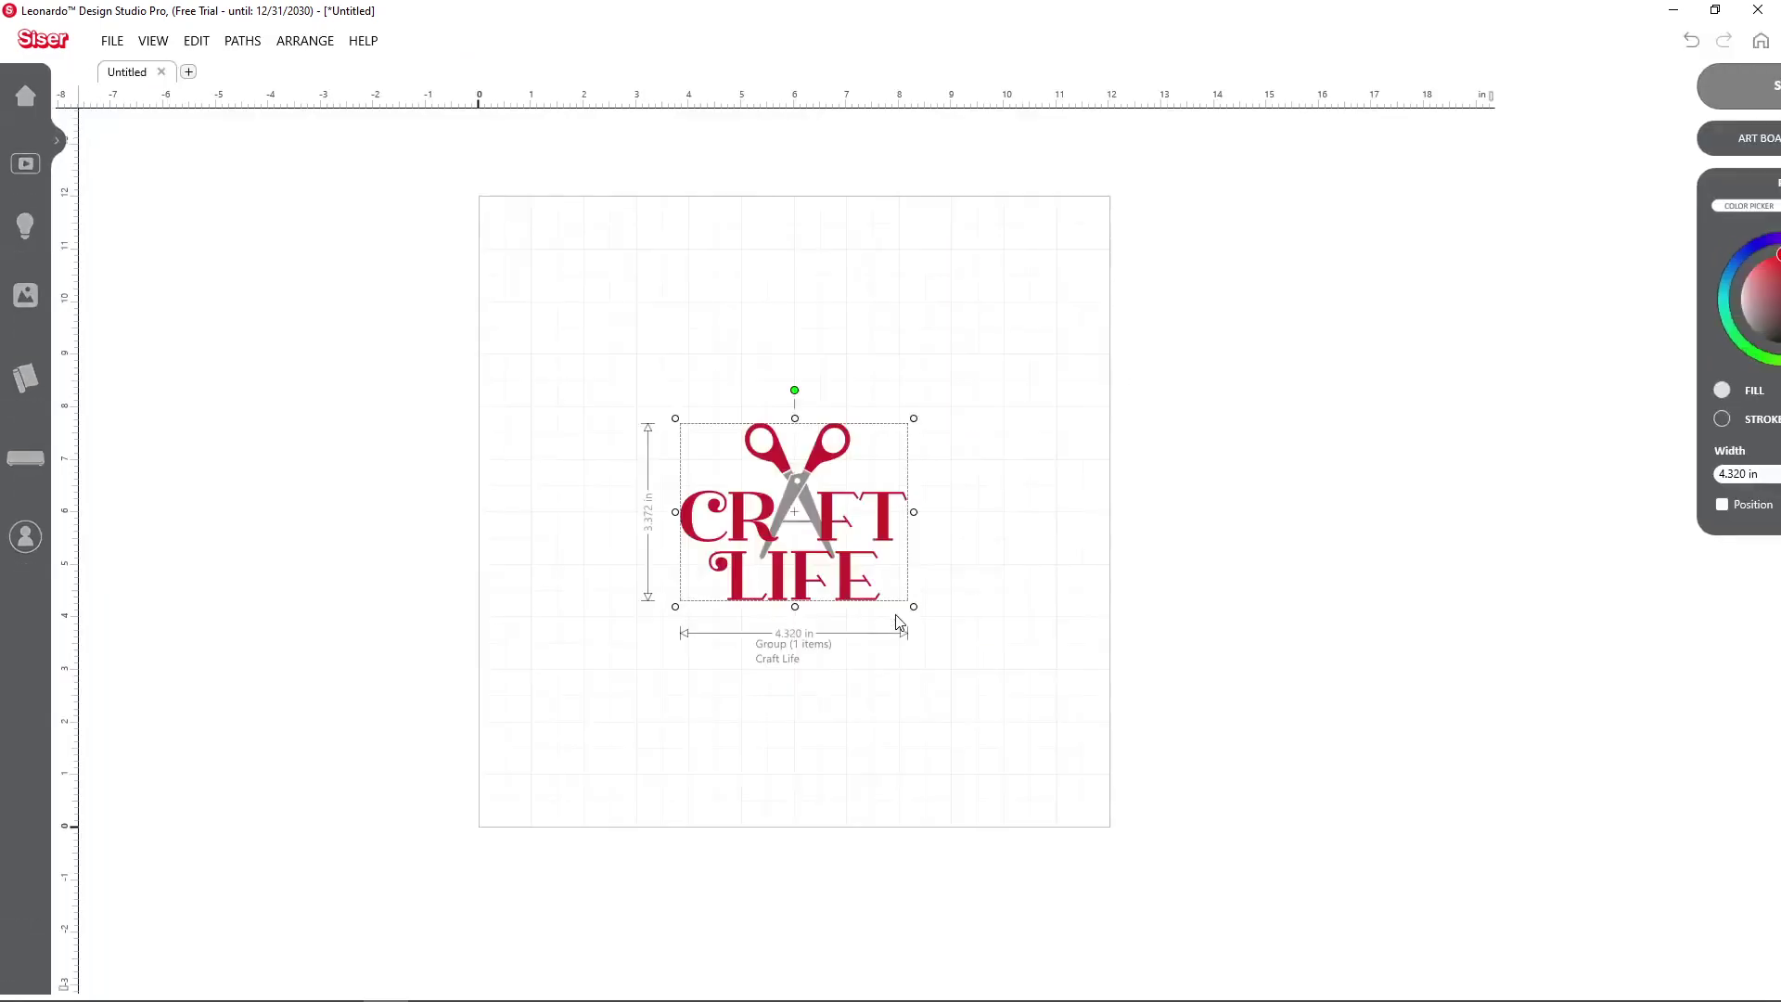
{"action": "left_click_drag", "start_coordinate": [814, 529], "coordinate": [262, 300]}
{"action": "left_click", "coordinate": [341, 942]}
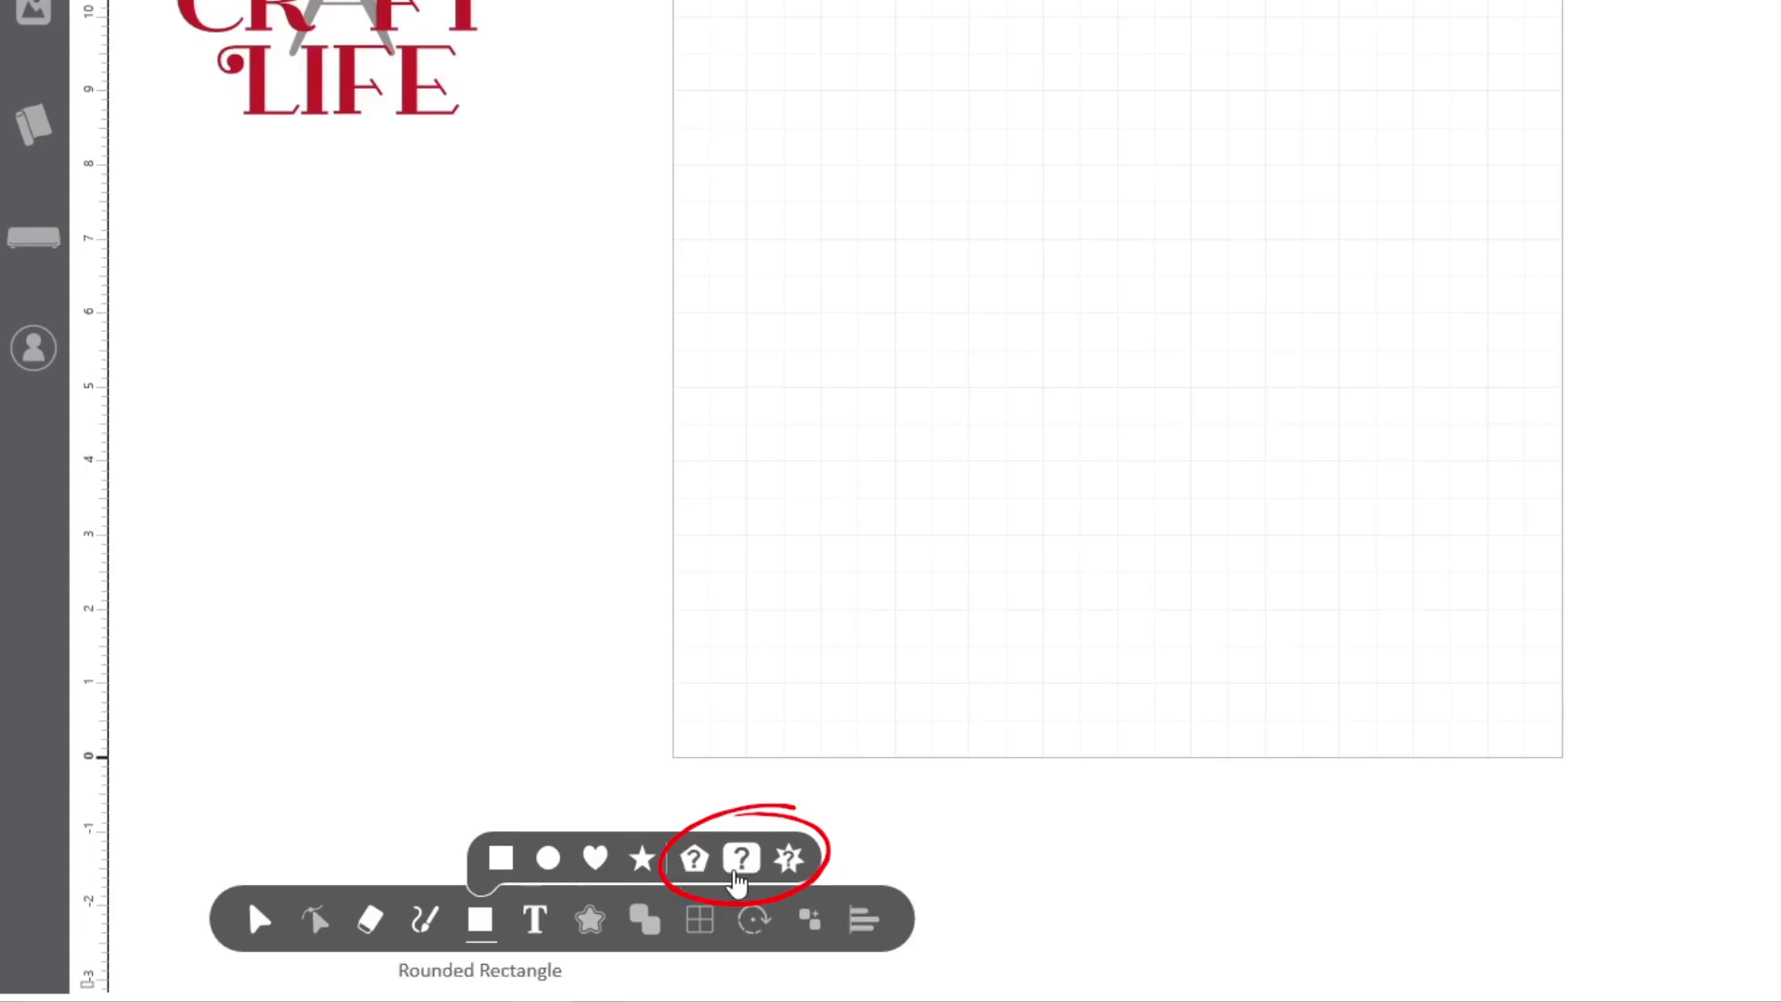
{"action": "left_click", "coordinate": [740, 862]}
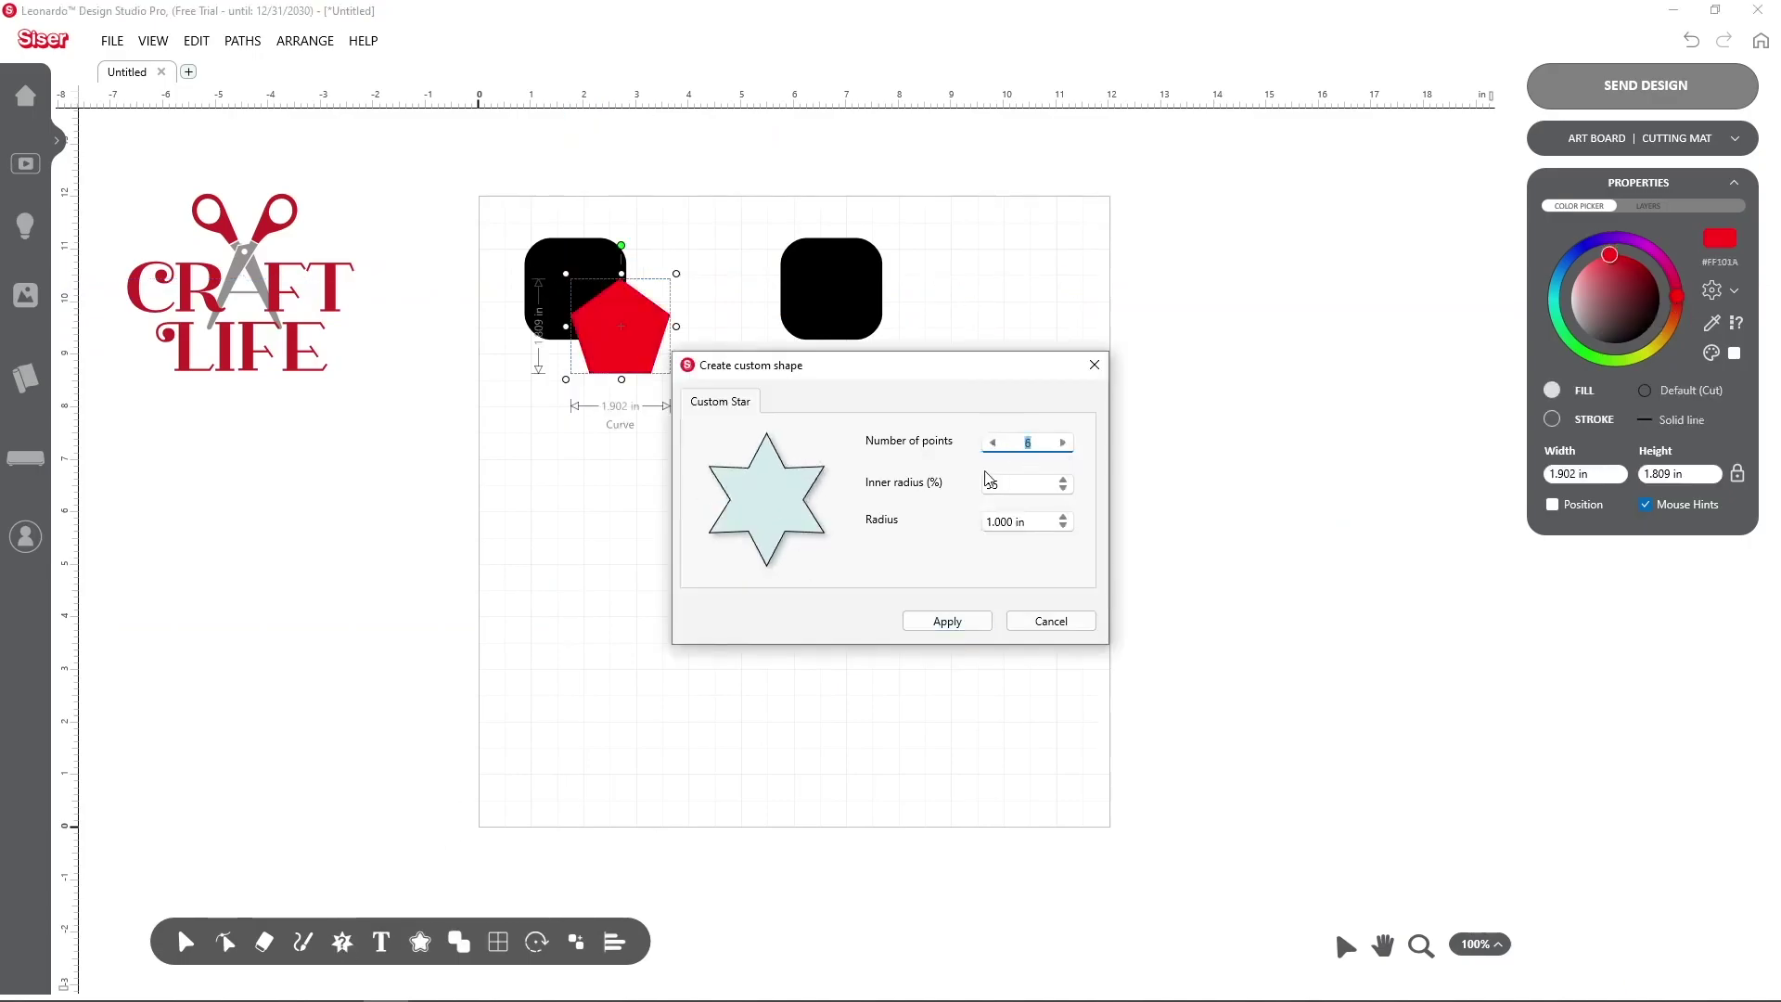
{"action": "left_click", "coordinate": [537, 943]}
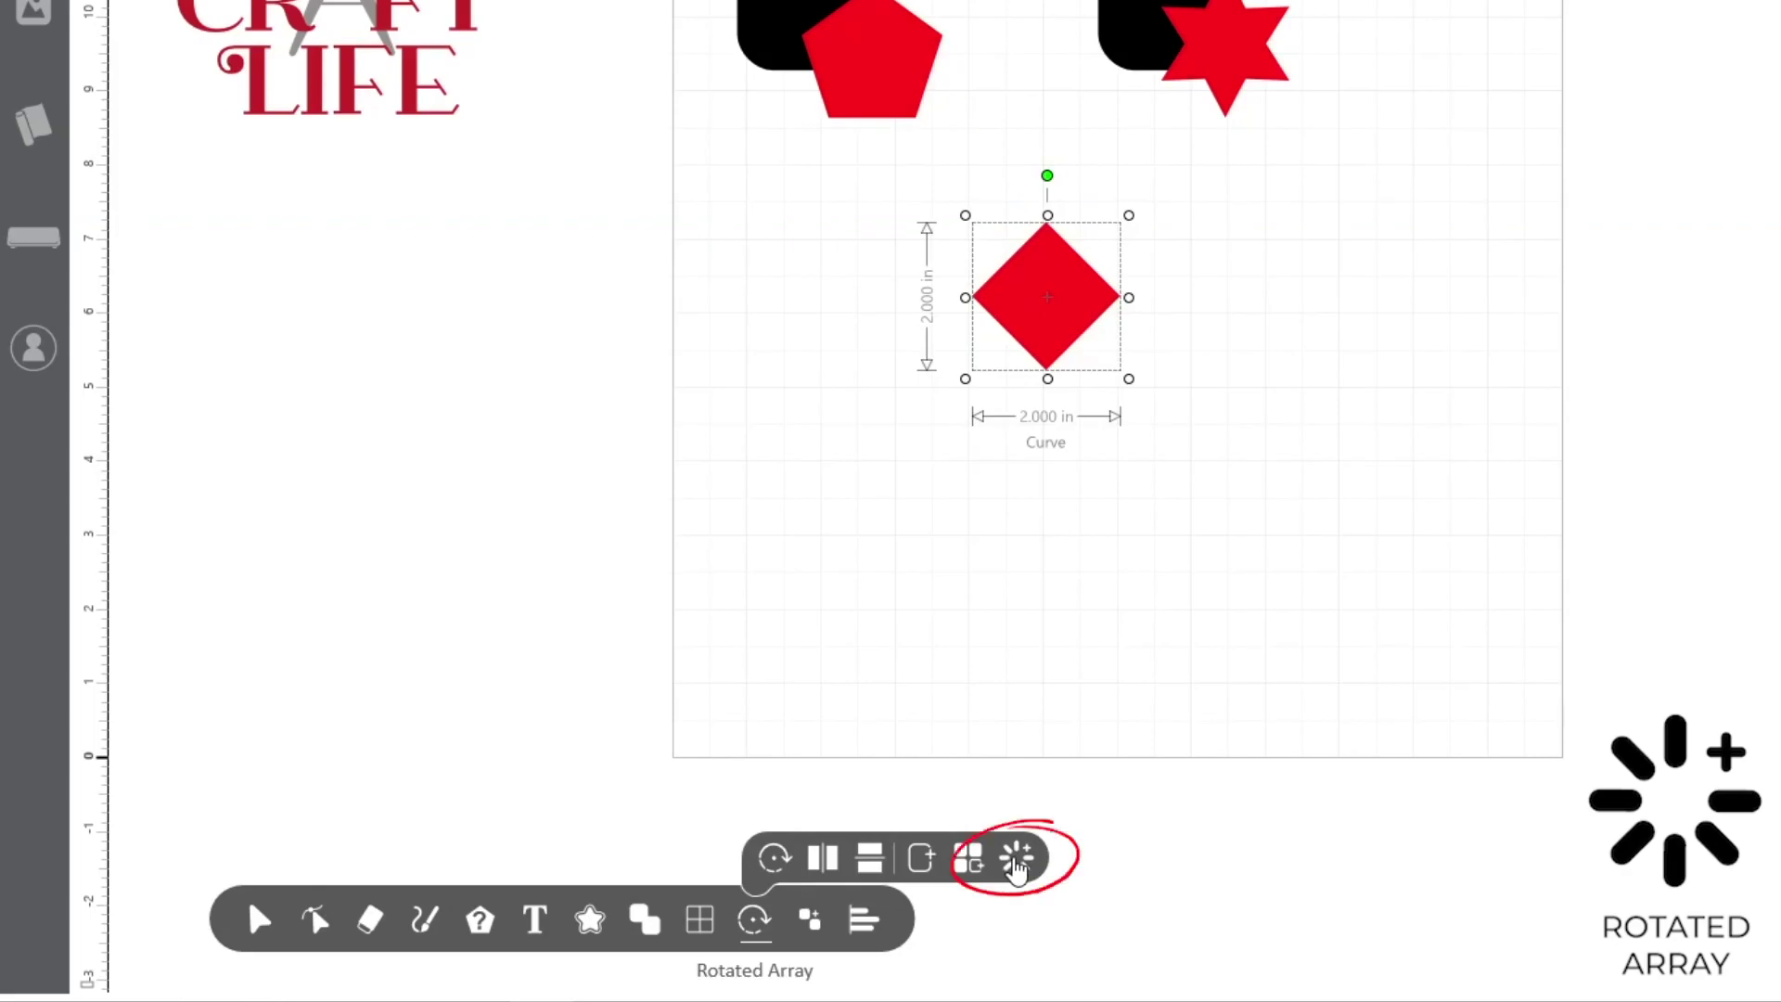
Make a six-copy rotated diamond array at -1.375 in spacing and move it below Craft Life.
{"action": "left_click", "coordinate": [1017, 863]}
{"action": "left_click", "coordinate": [1224, 341]}
{"action": "left_click", "coordinate": [1224, 341]}
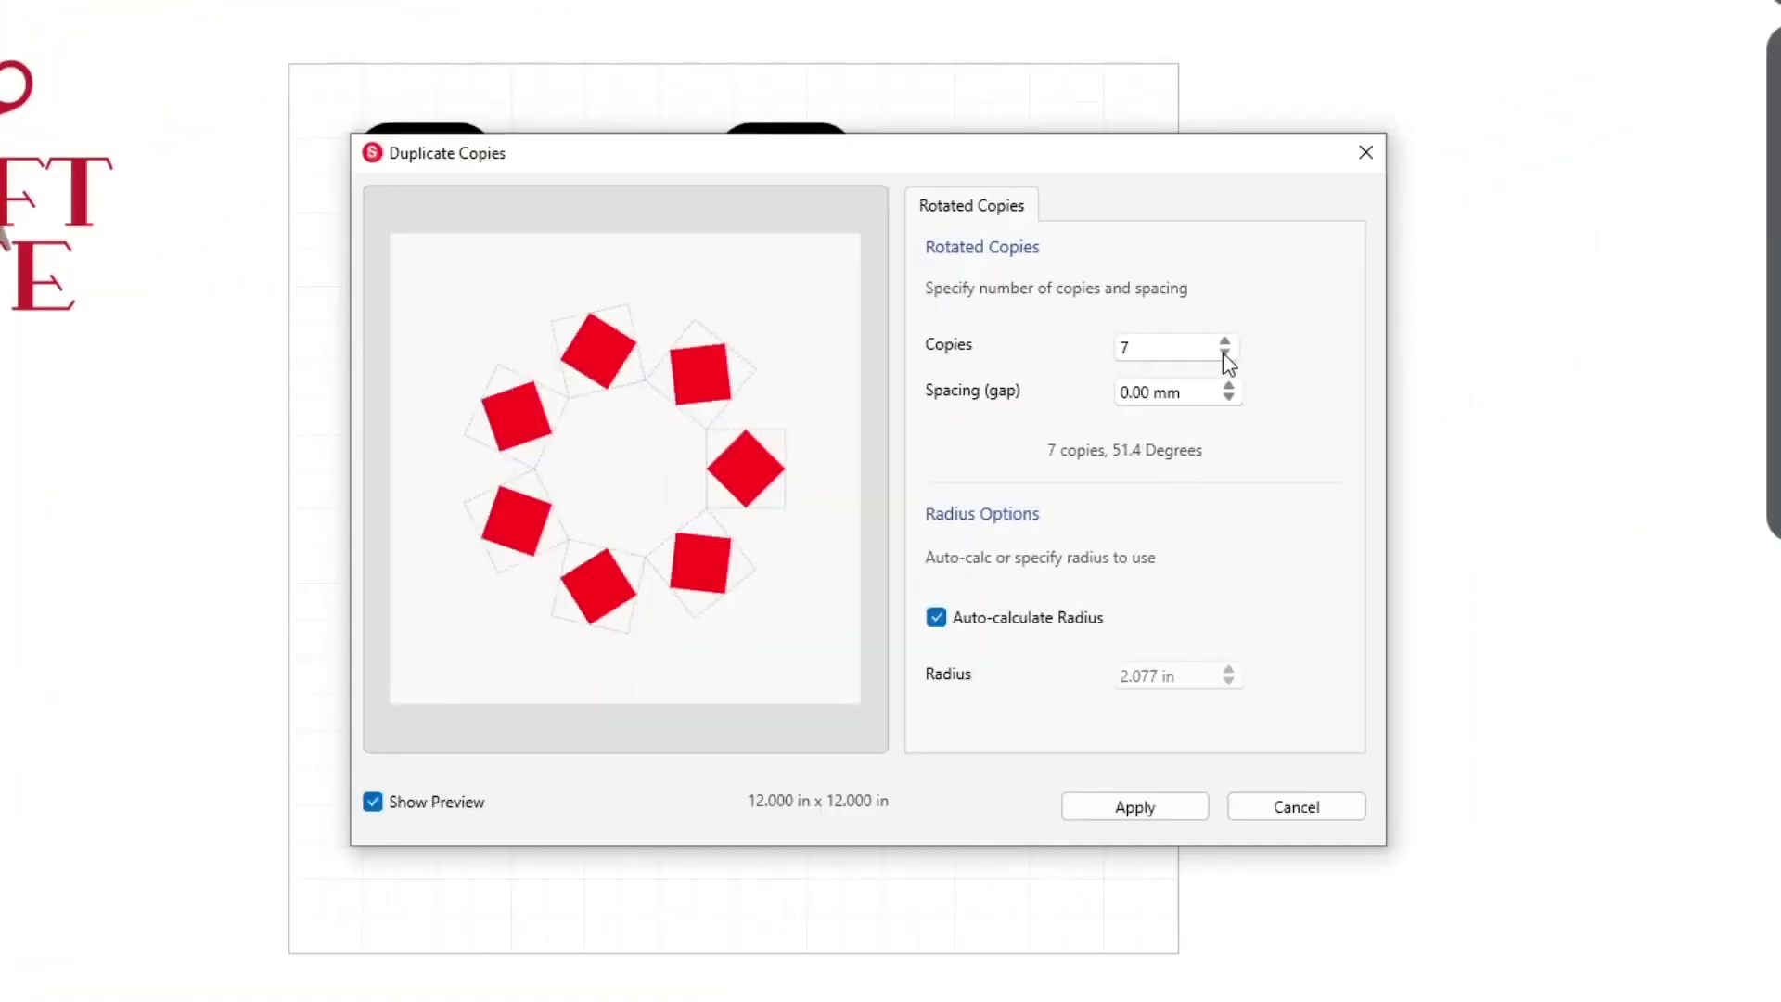
{"action": "left_click", "coordinate": [1224, 353]}
{"action": "left_click", "coordinate": [1228, 397]}
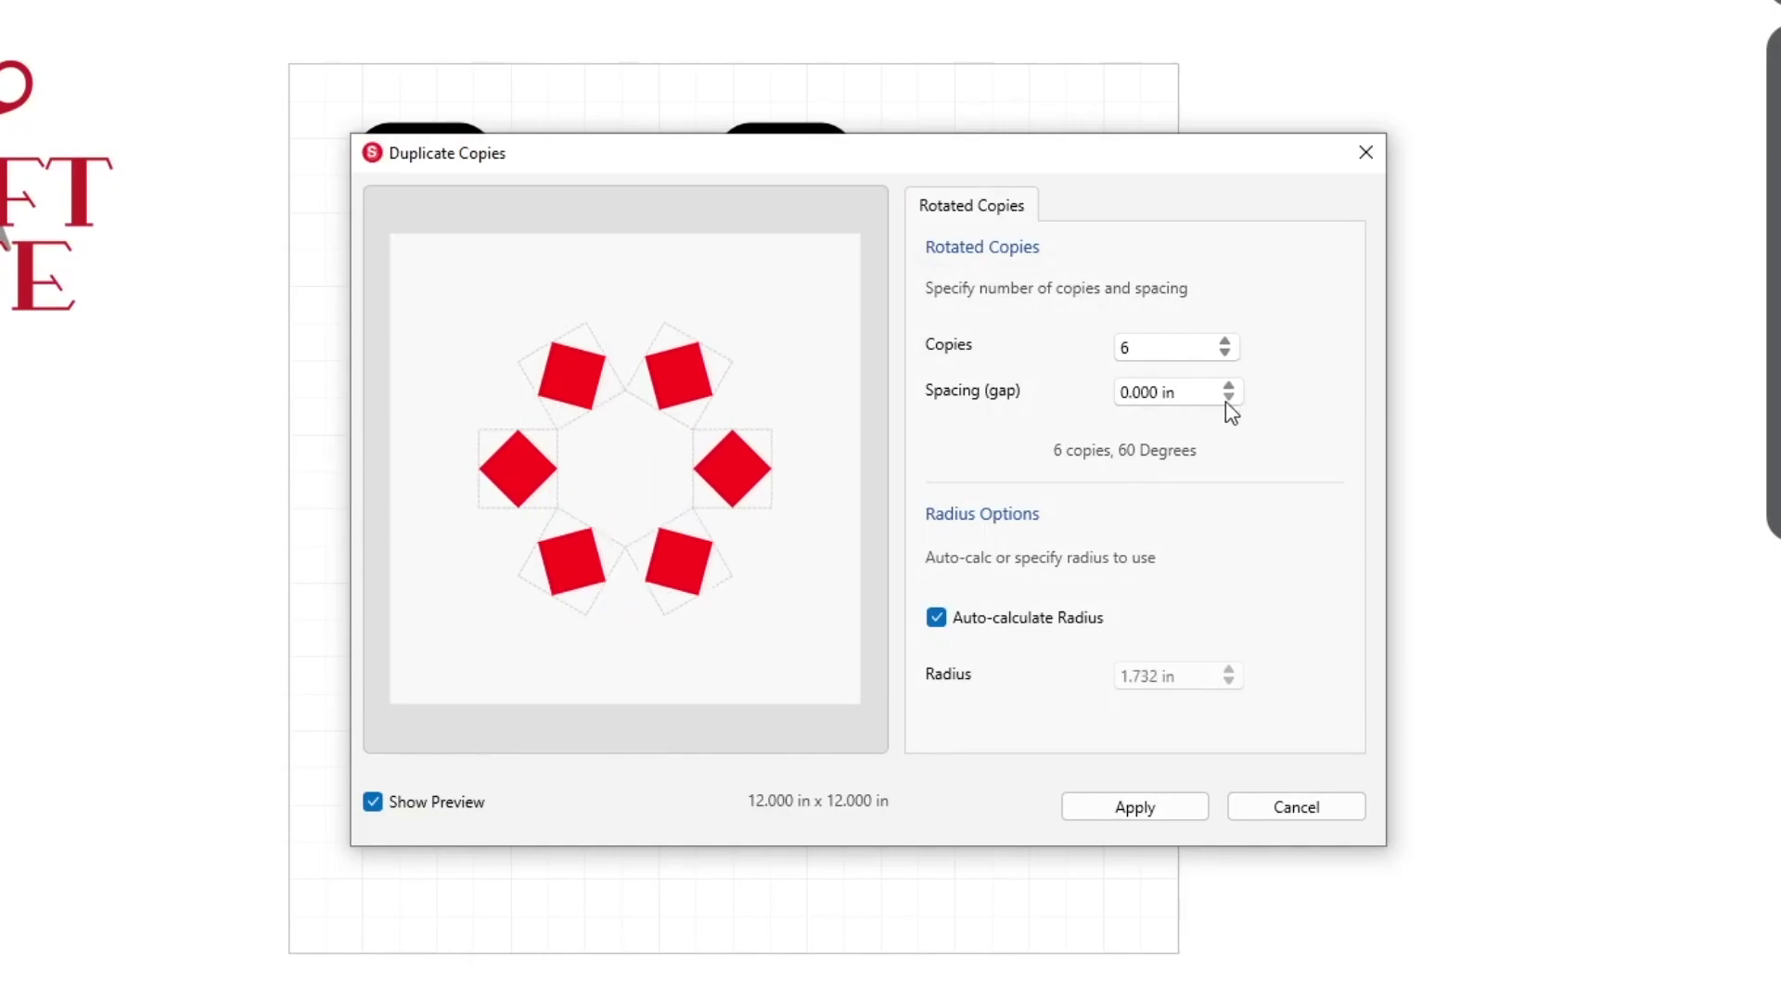
{"action": "left_click", "coordinate": [1229, 400]}
{"action": "left_click", "coordinate": [1229, 399]}
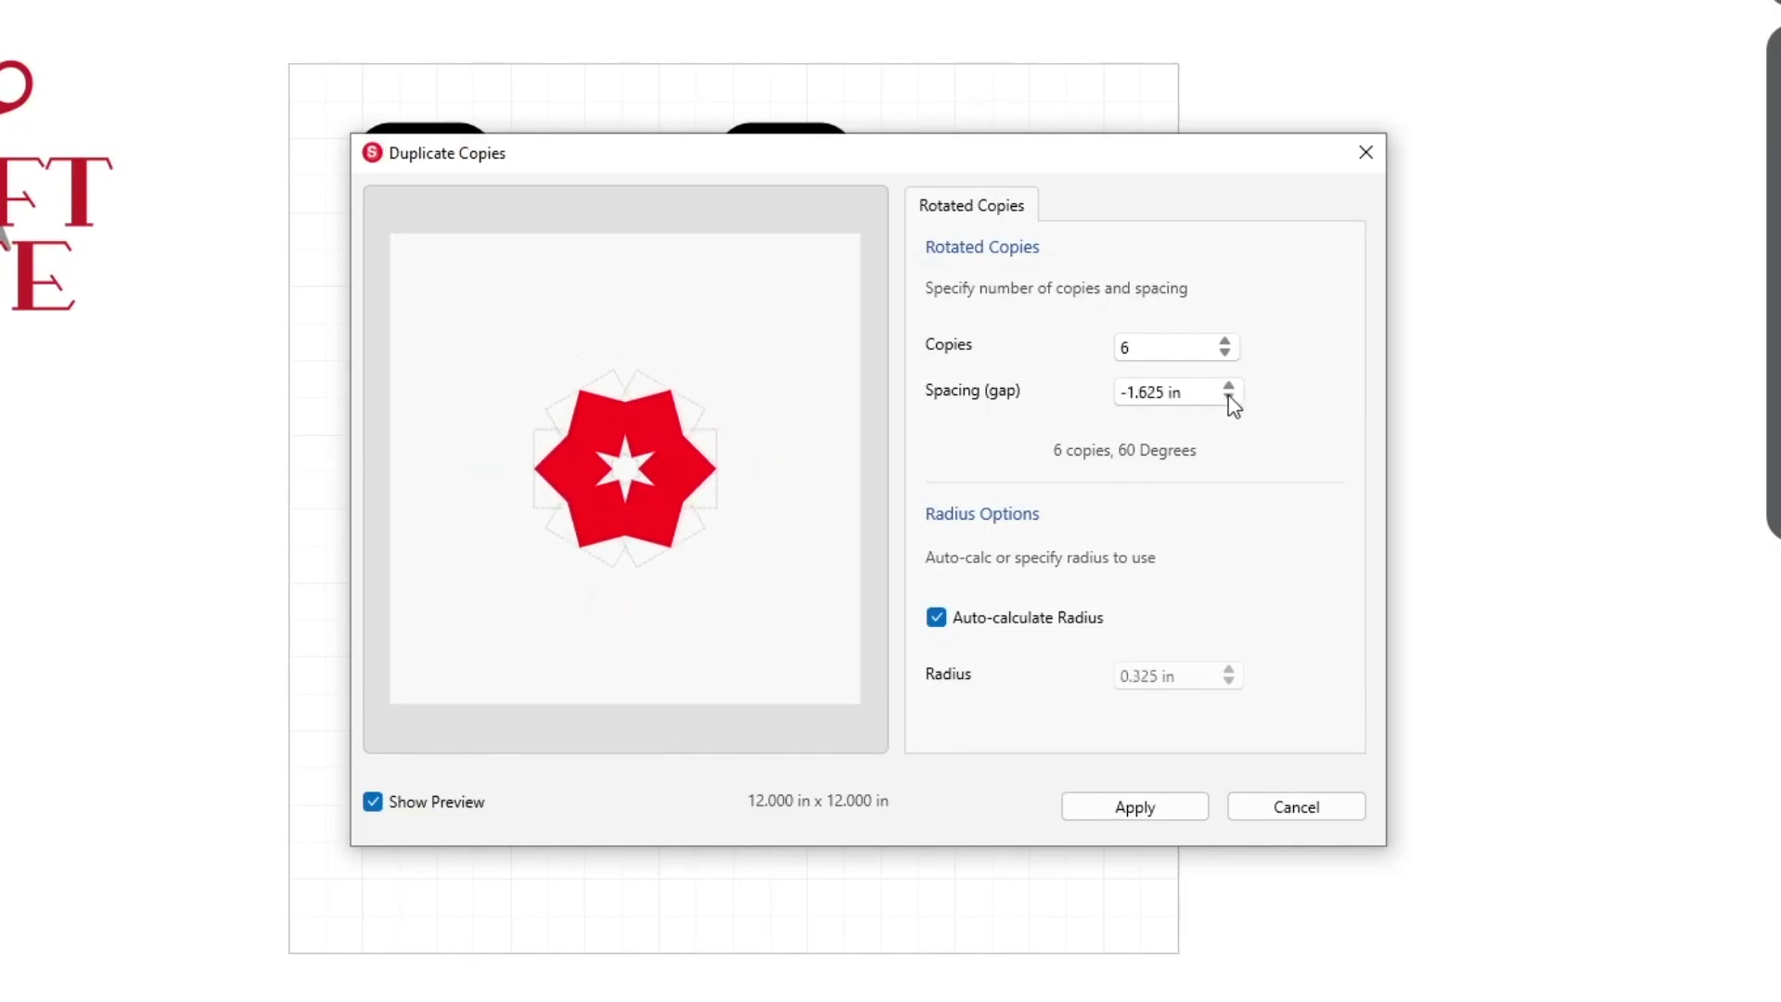
{"action": "left_click", "coordinate": [1228, 387]}
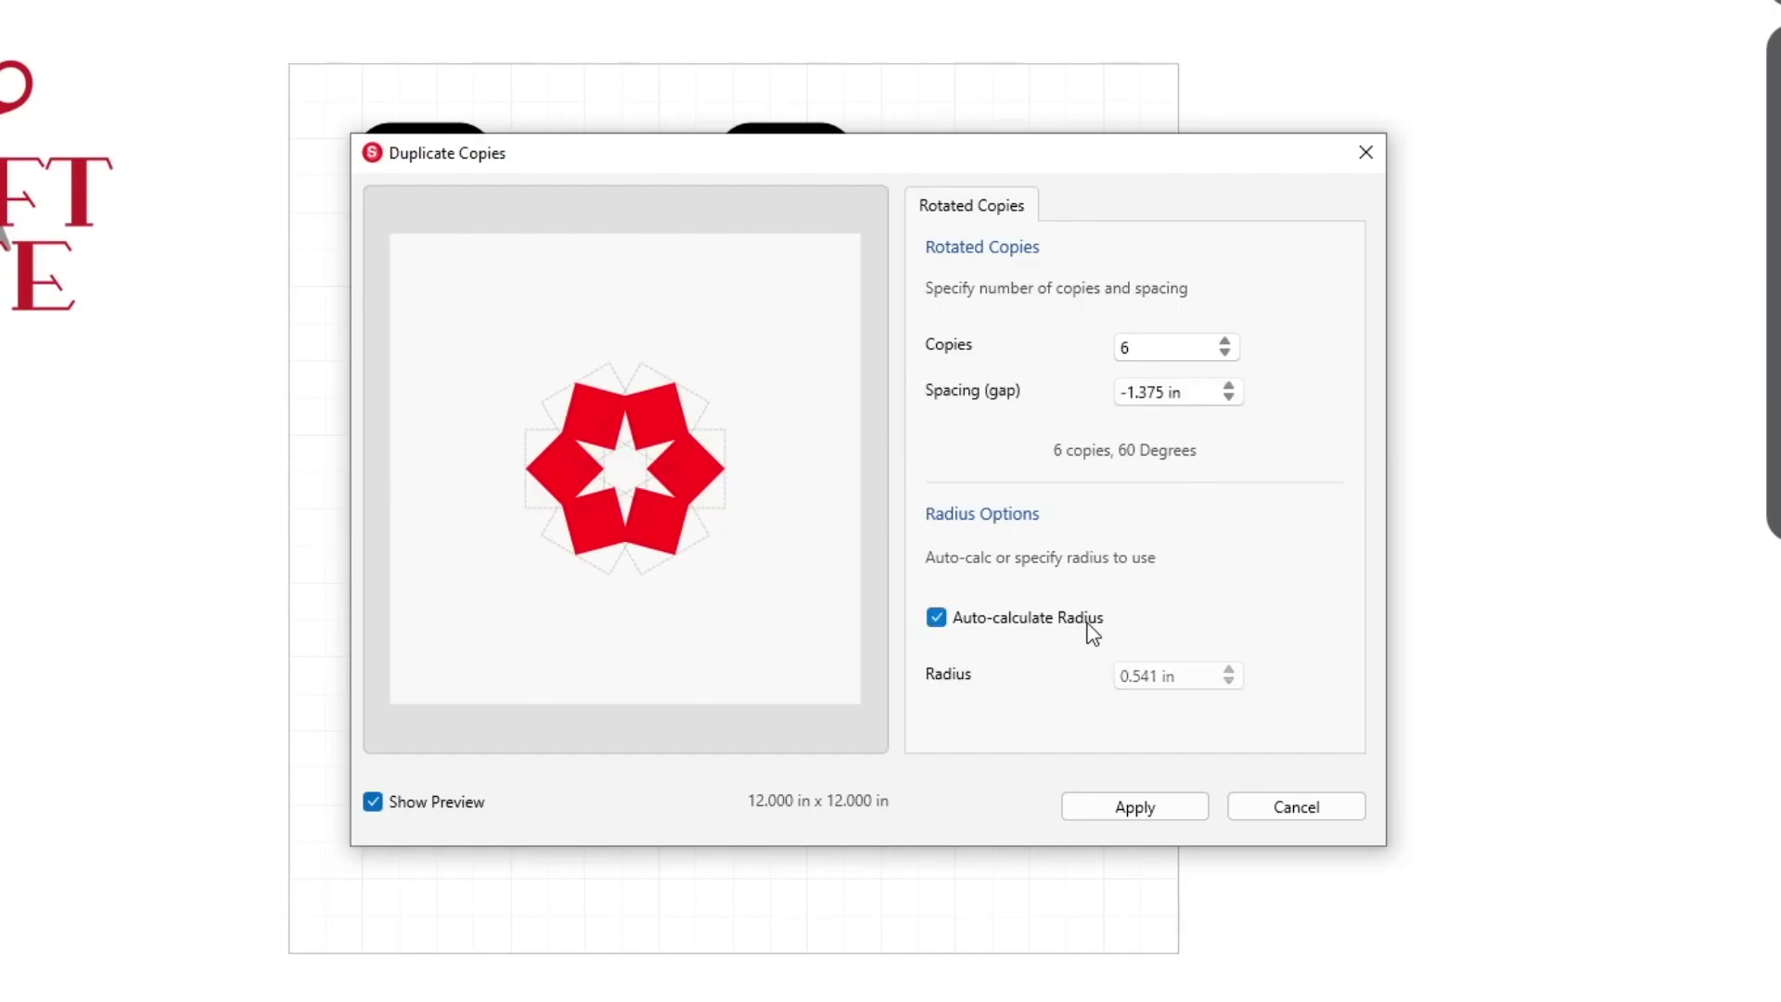
{"action": "left_click", "coordinate": [1136, 808]}
{"action": "mouse_move", "coordinate": [764, 580]}
{"action": "left_mouse_down"}
{"action": "mouse_move", "coordinate": [442, 699]}
{"action": "mouse_move", "coordinate": [291, 604]}
{"action": "left_mouse_up"}
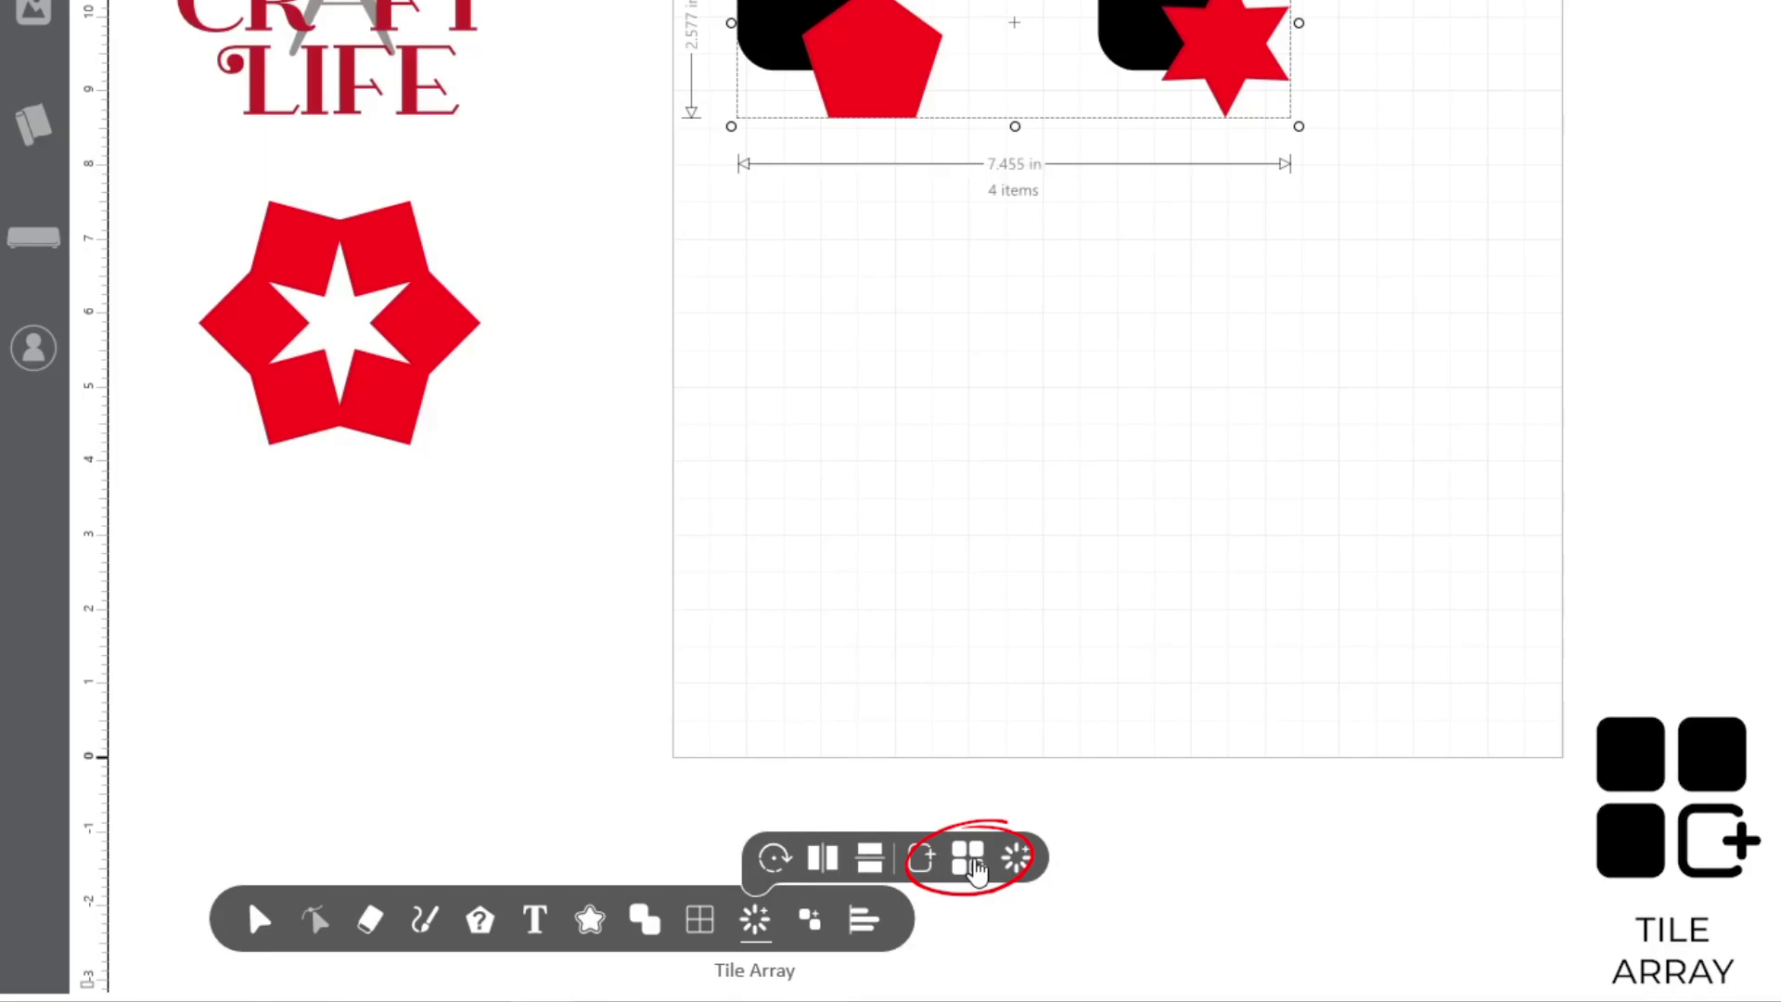
Tile the four shapes into 3 vertical rows with 0.250 in spacing.
{"action": "left_click", "coordinate": [973, 862]}
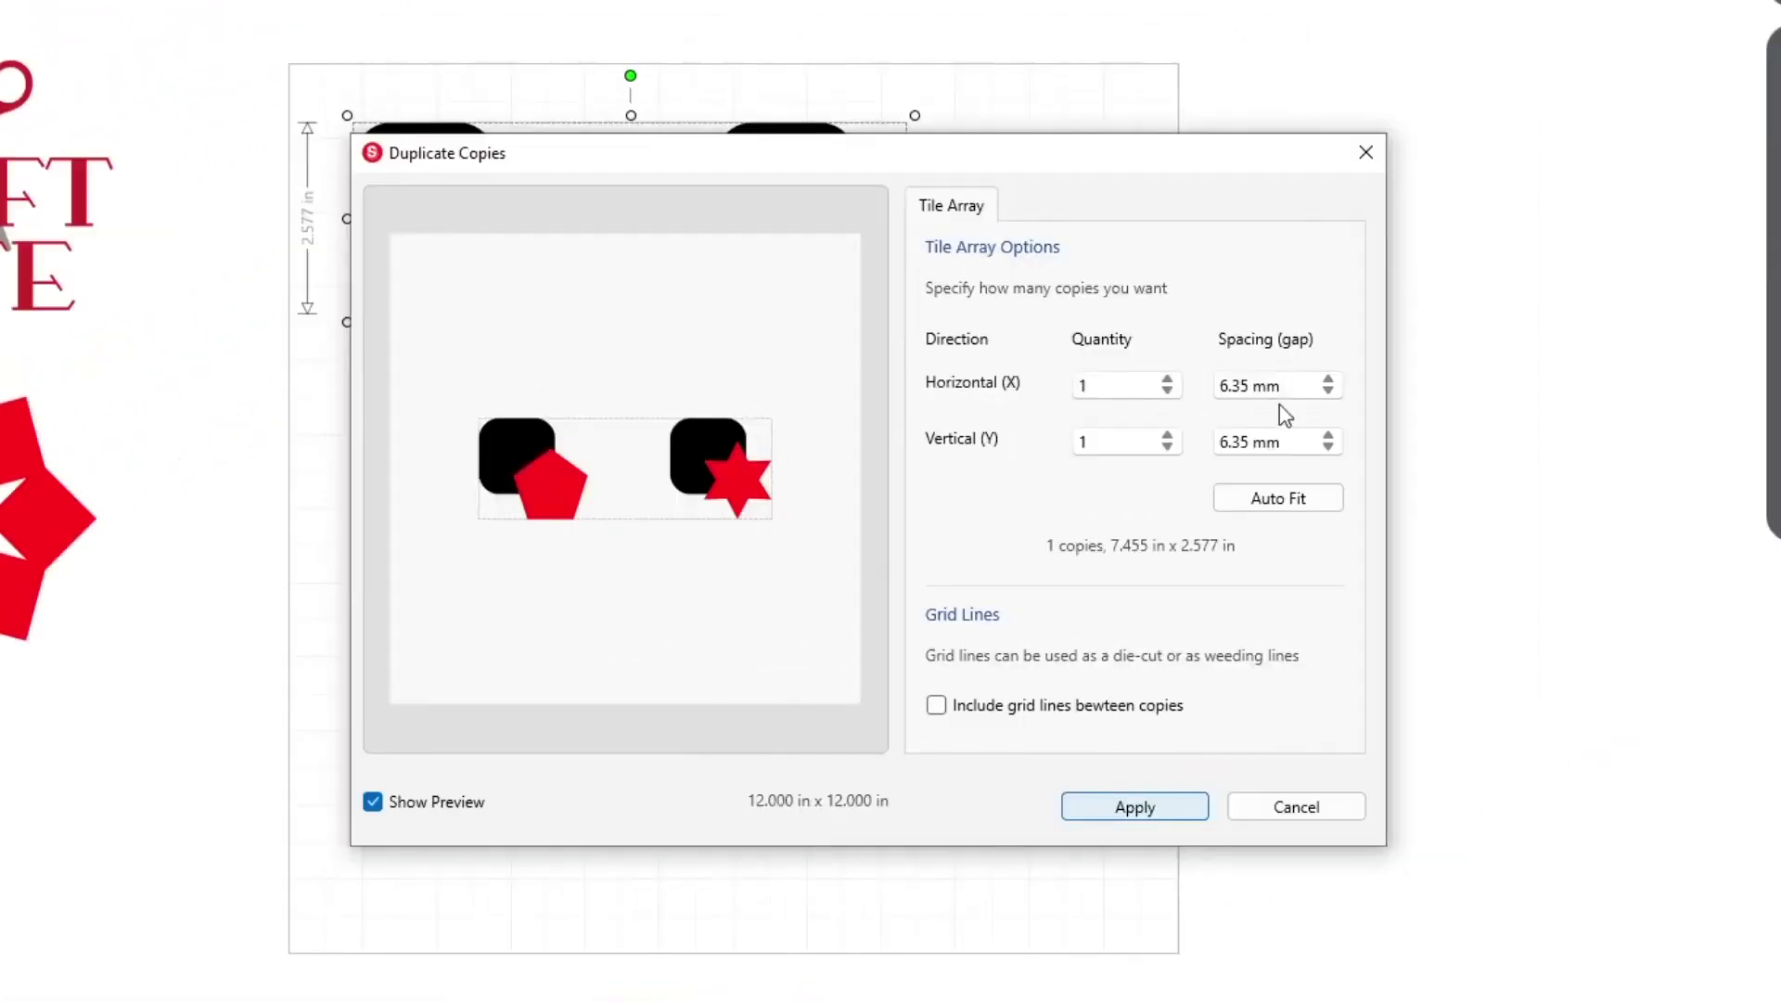
{"action": "left_click", "coordinate": [1167, 436]}
{"action": "left_click", "coordinate": [1306, 500]}
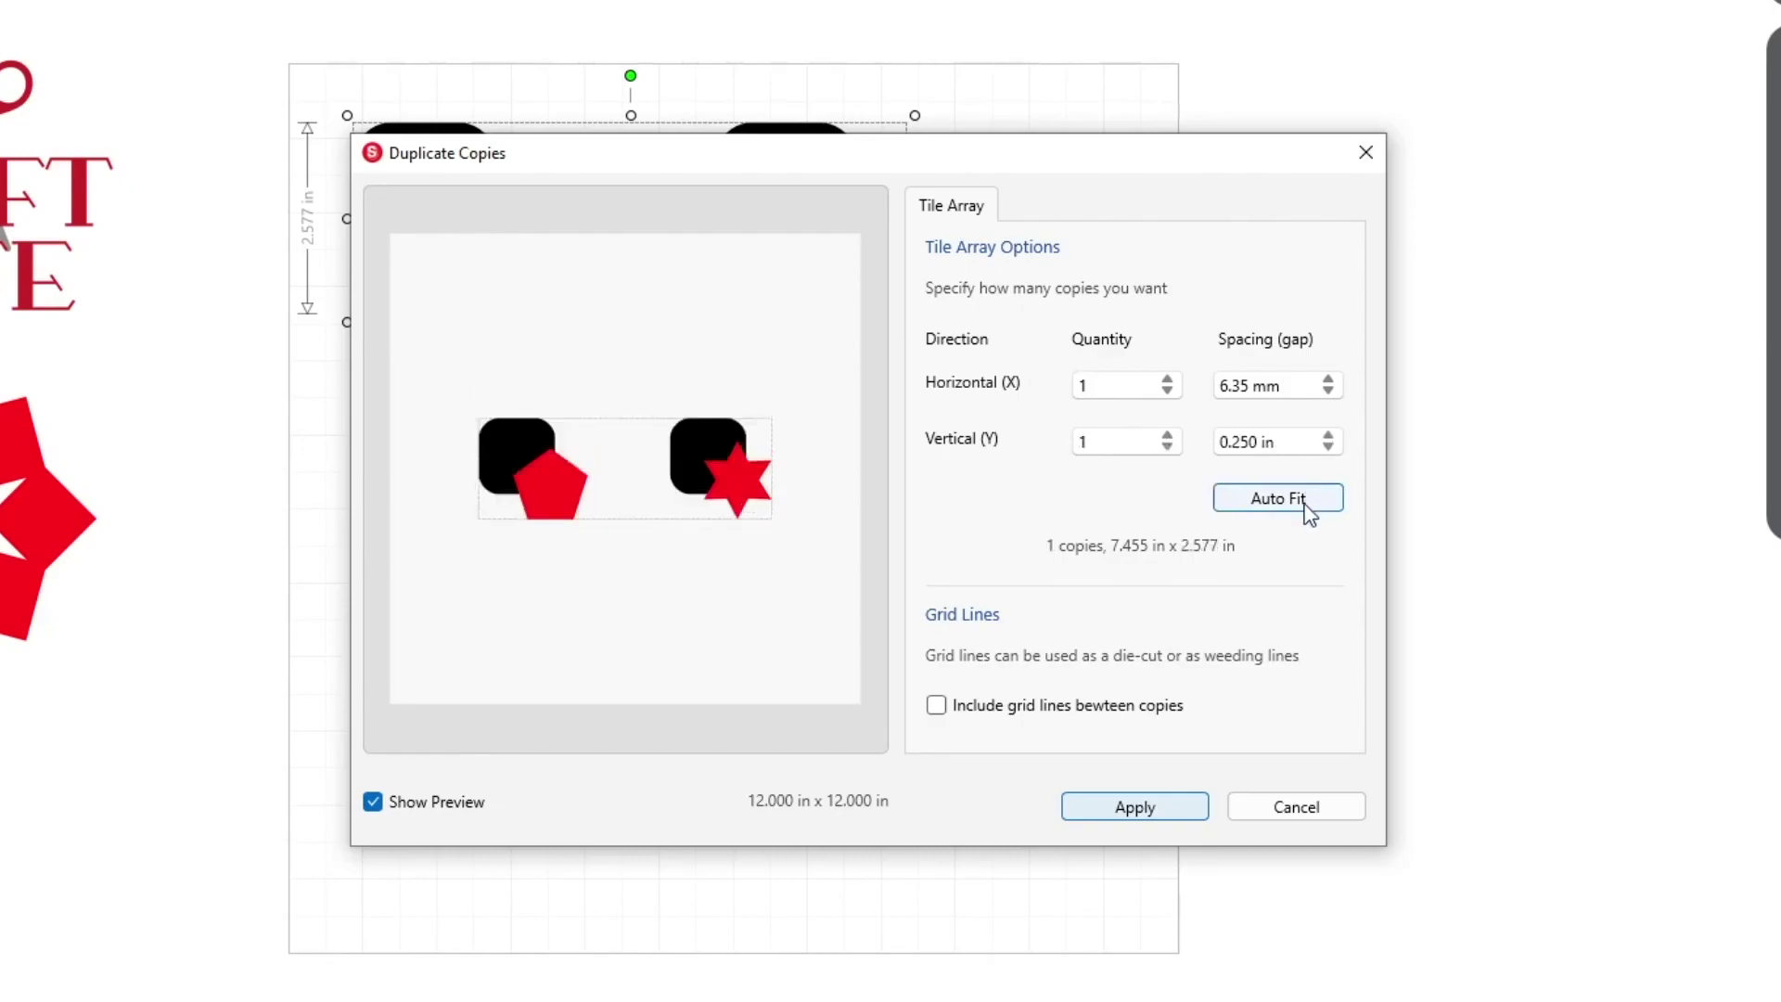
{"action": "left_click", "coordinate": [1168, 435]}
{"action": "left_click", "coordinate": [1168, 434]}
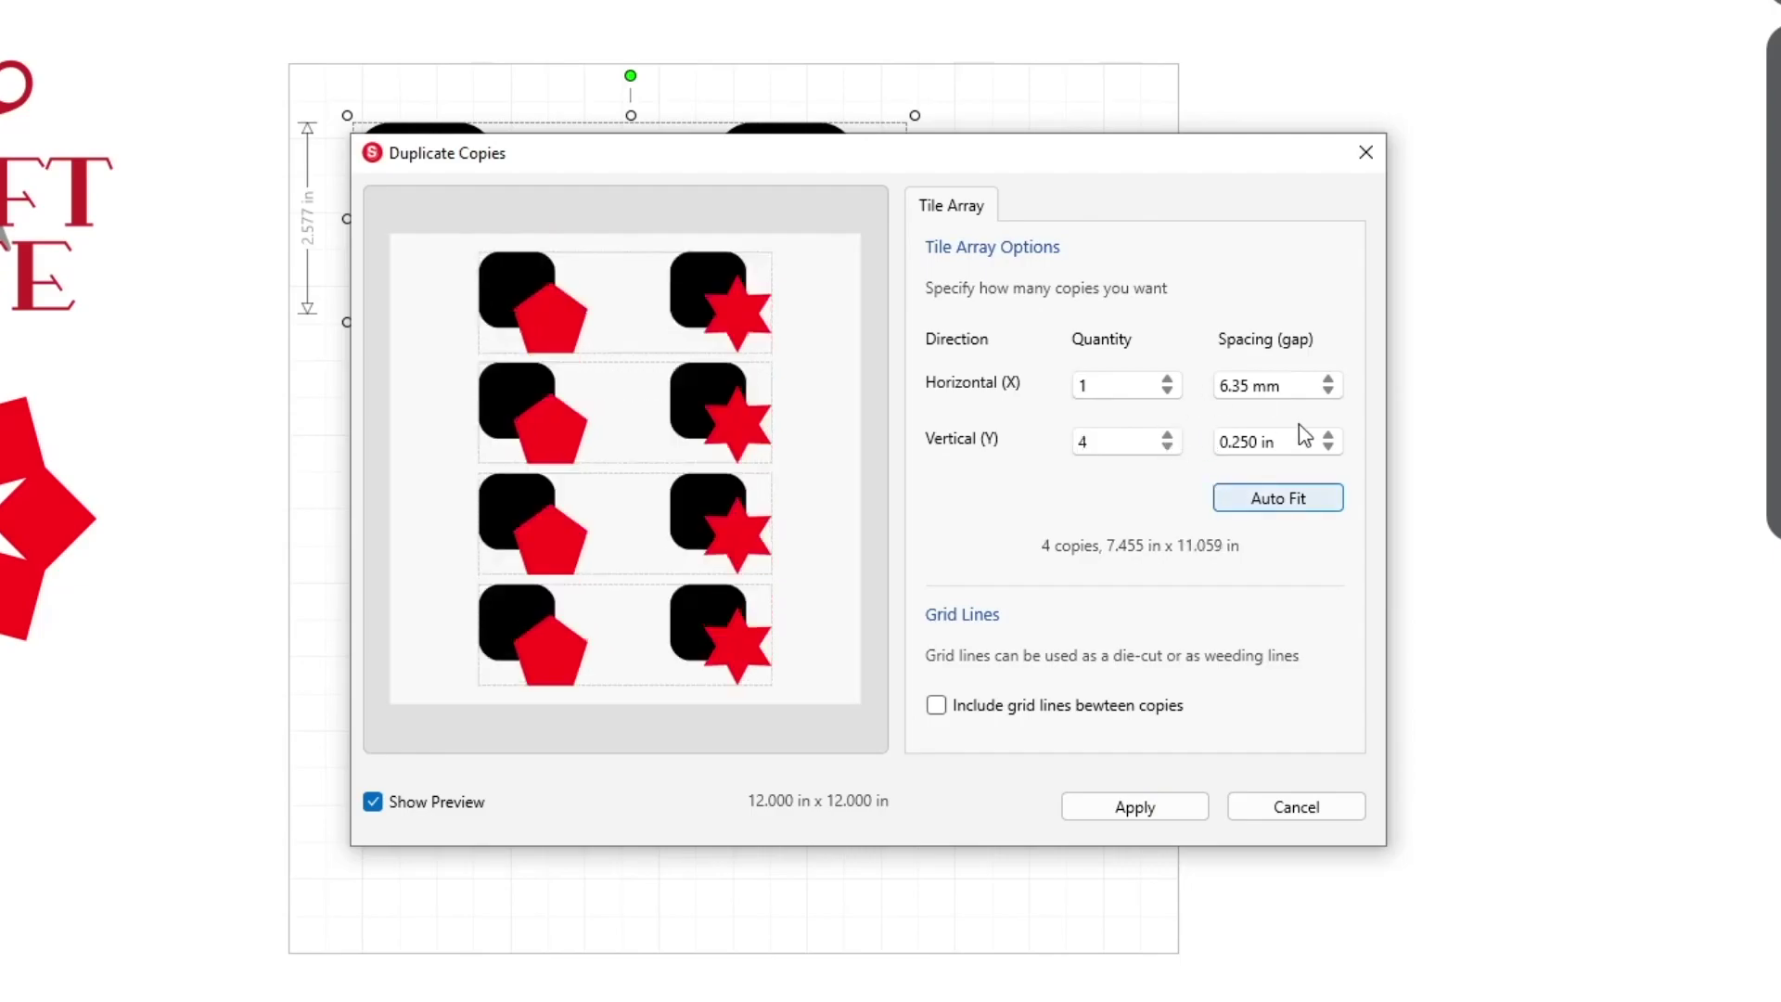
{"action": "left_click", "coordinate": [1168, 448]}
{"action": "left_click", "coordinate": [1164, 803]}
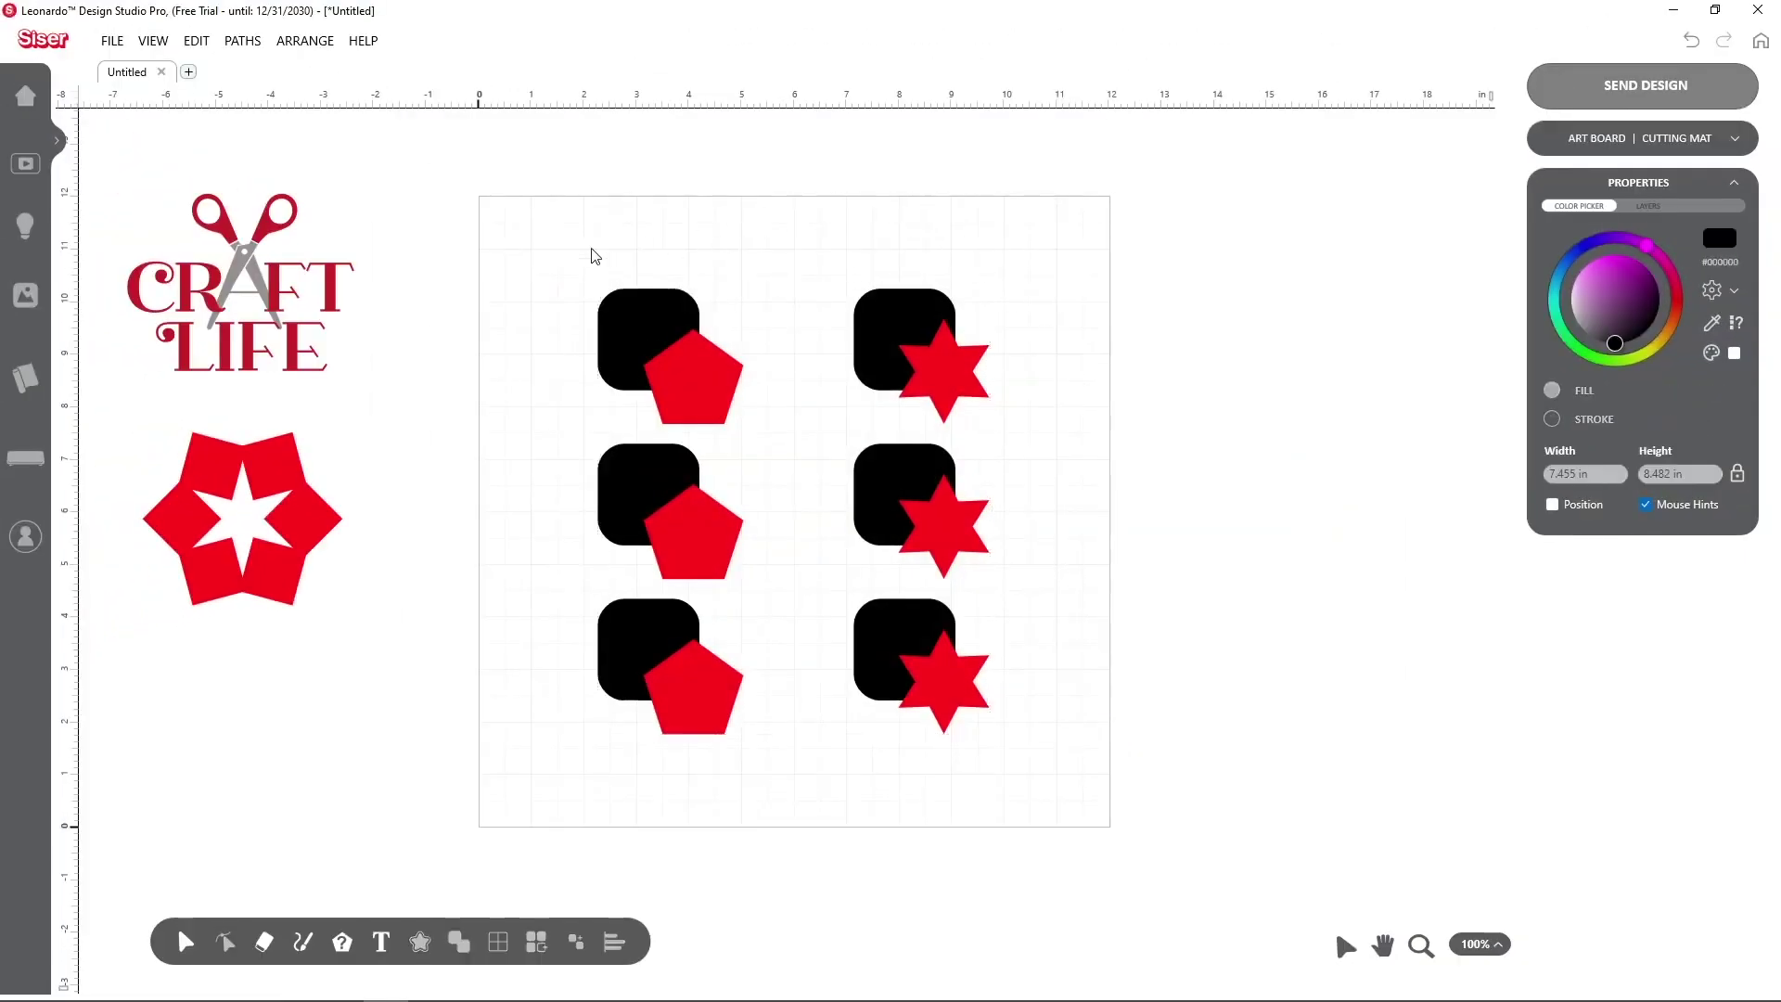
Weld the top-left square and pentagon, and cut the star from the top-right square.
{"action": "left_click_drag", "start_coordinate": [591, 256], "coordinate": [758, 435]}
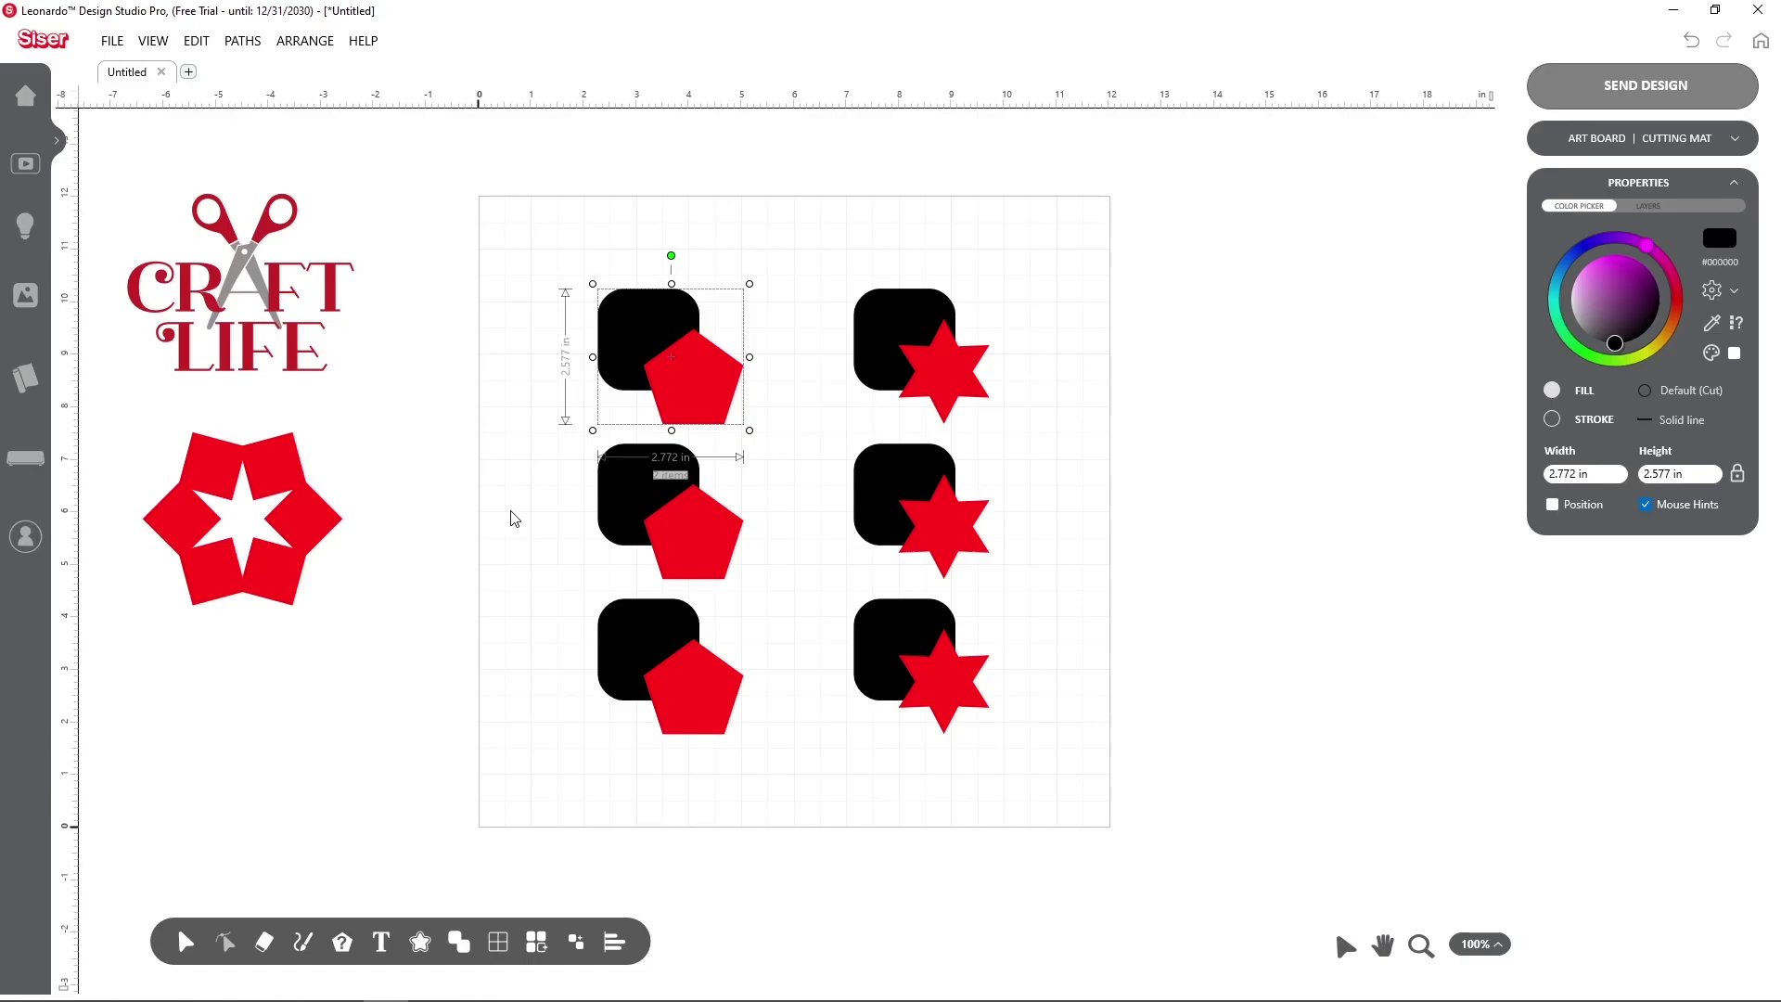
{"action": "mouse_move", "coordinate": [458, 941]}
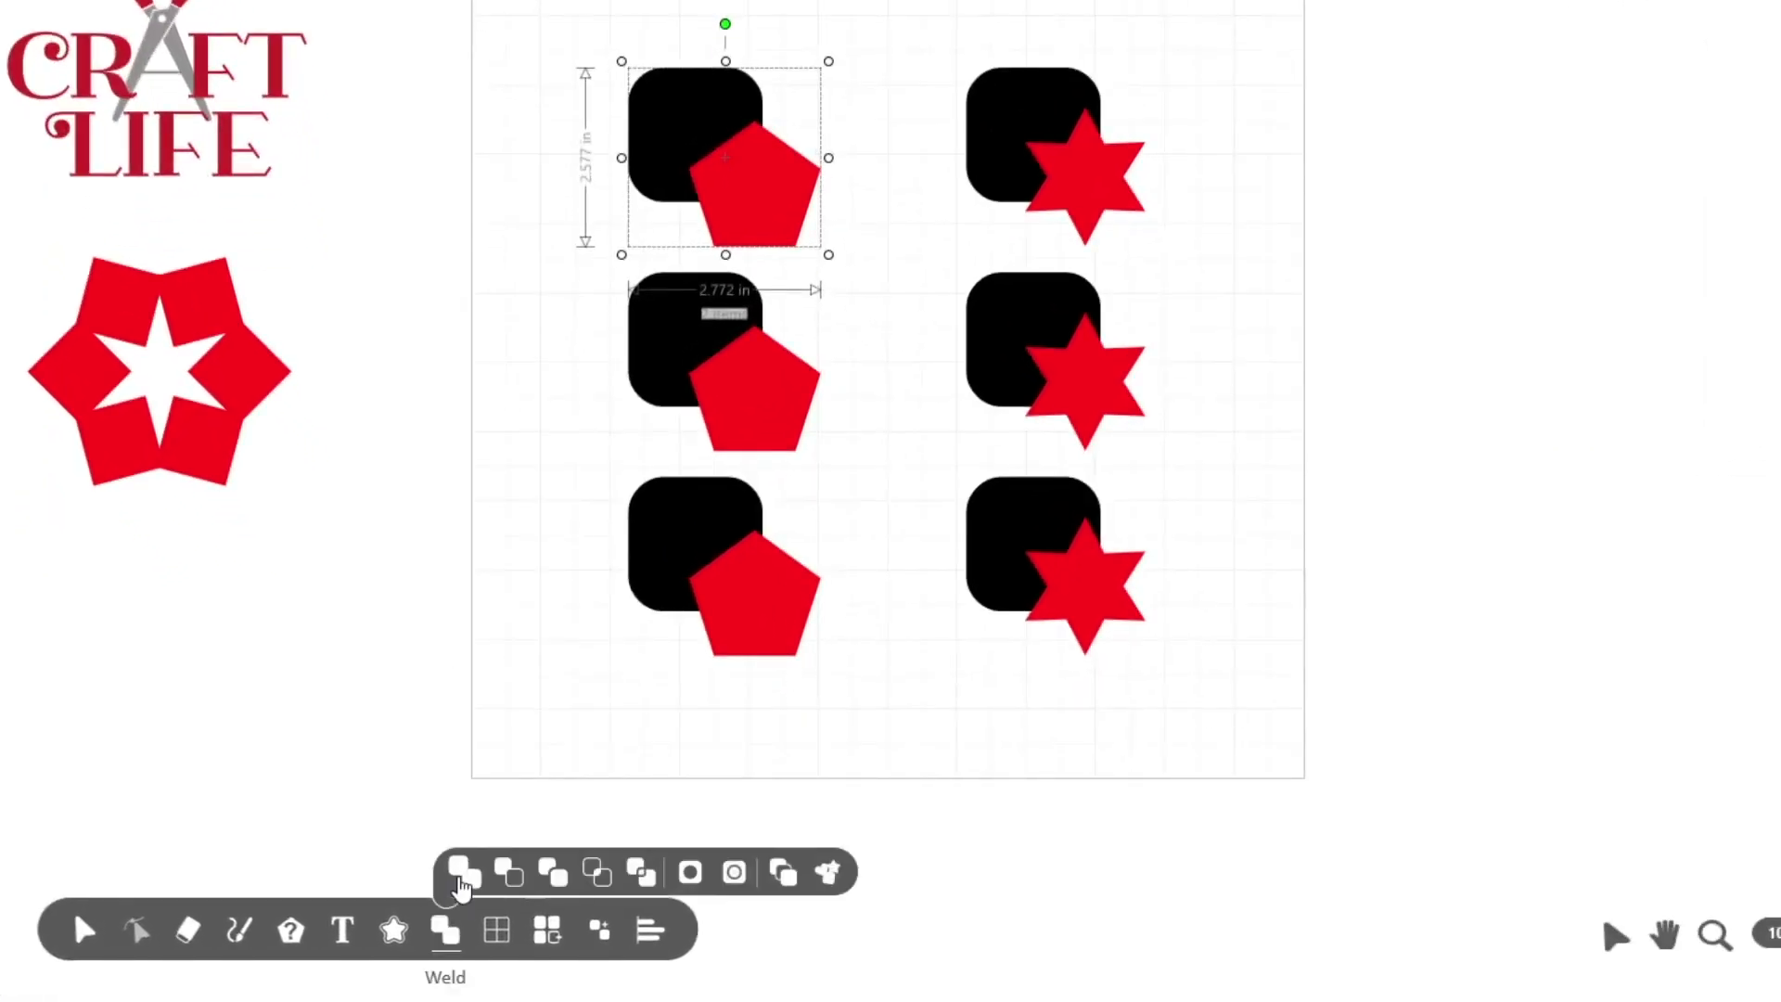
{"action": "left_click", "coordinate": [460, 877]}
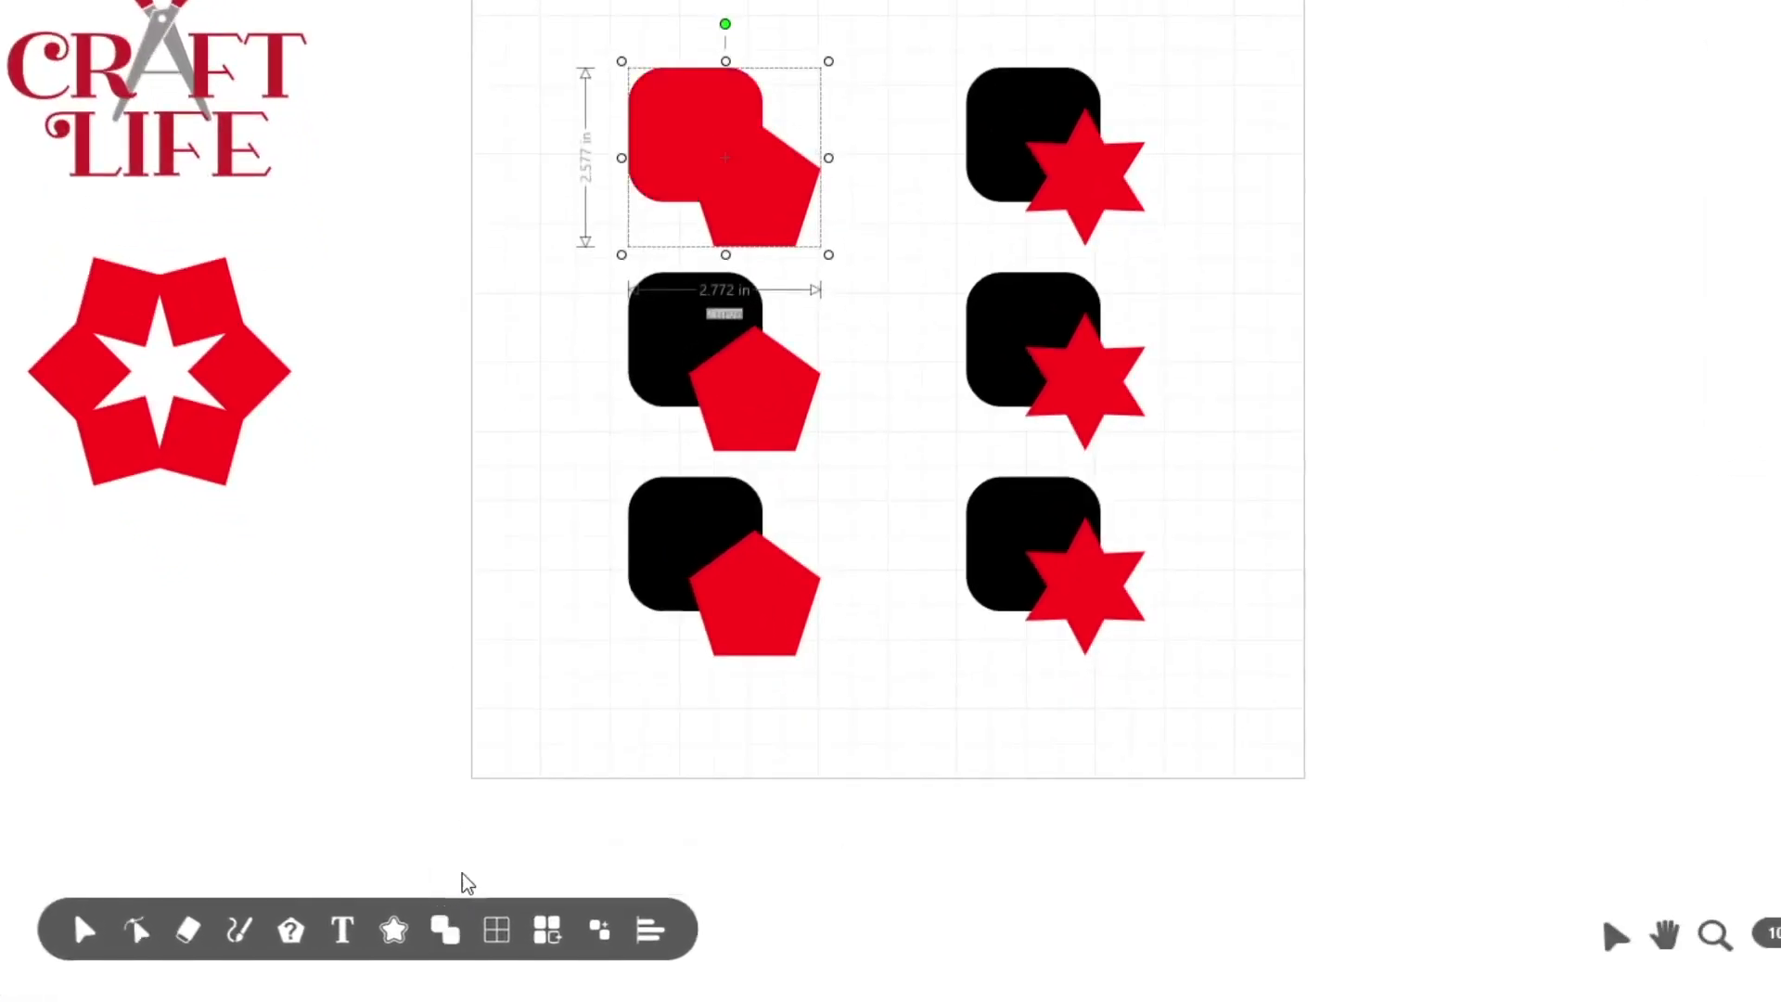
{"action": "left_click", "coordinate": [1015, 131]}
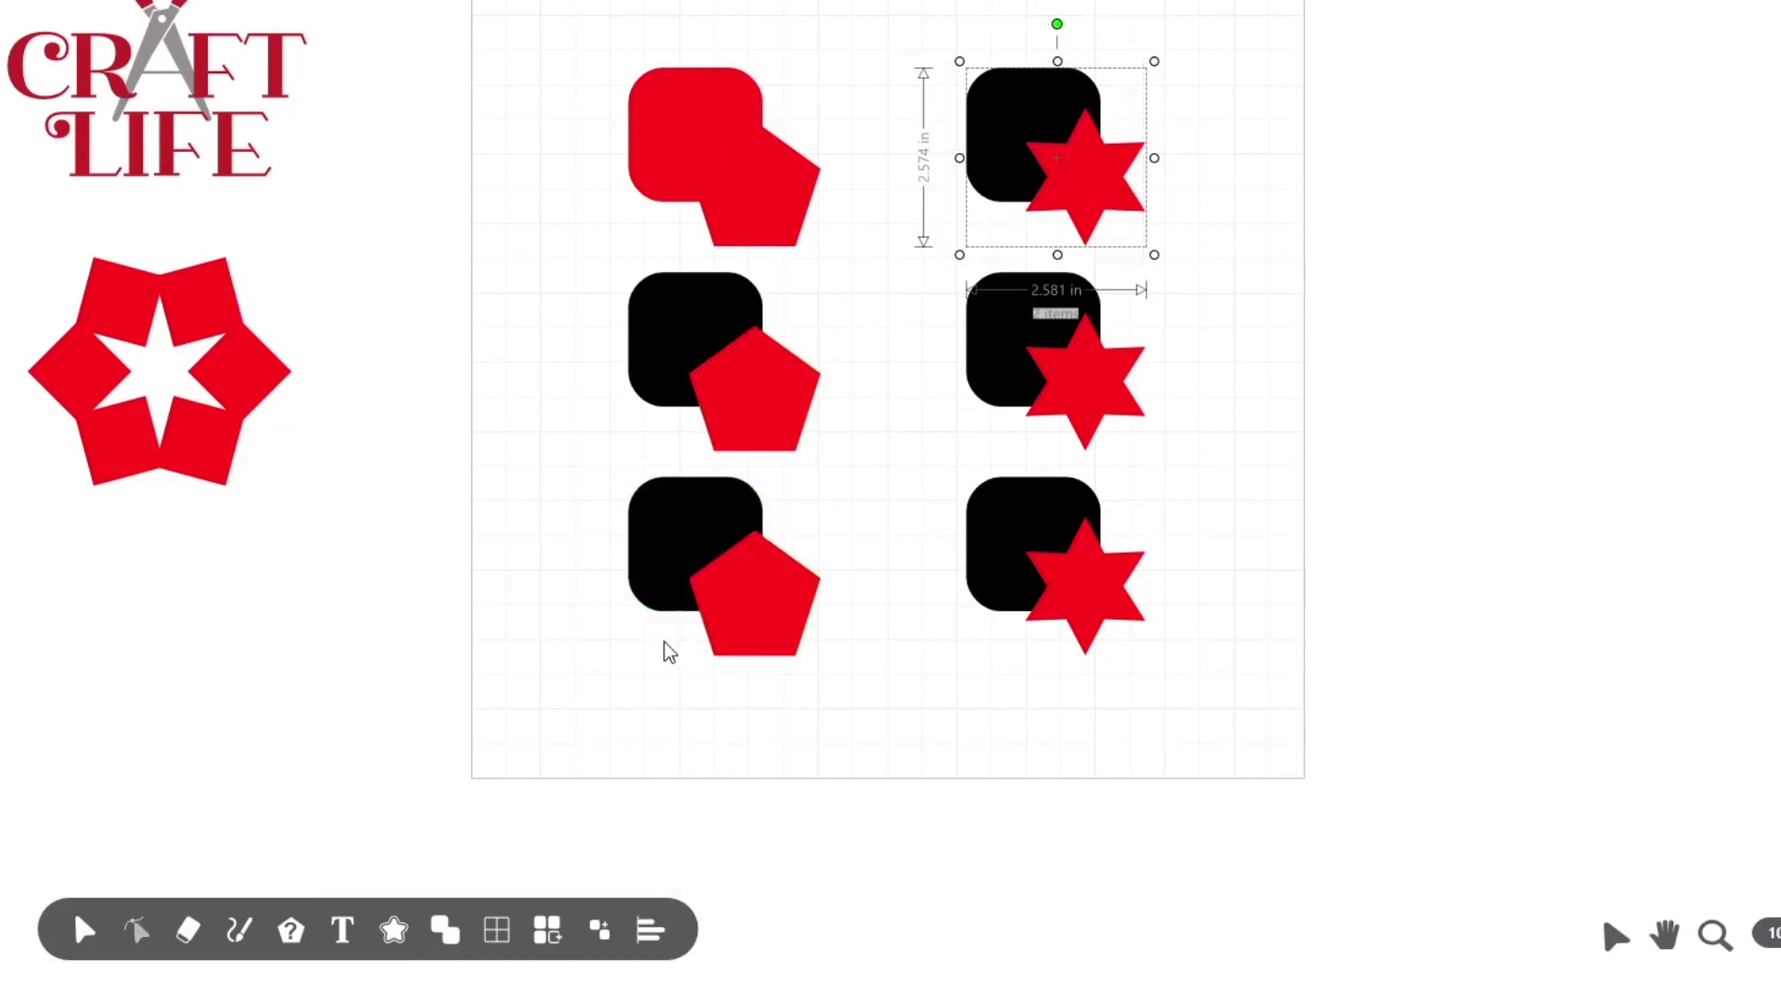
{"action": "mouse_move", "coordinate": [506, 871]}
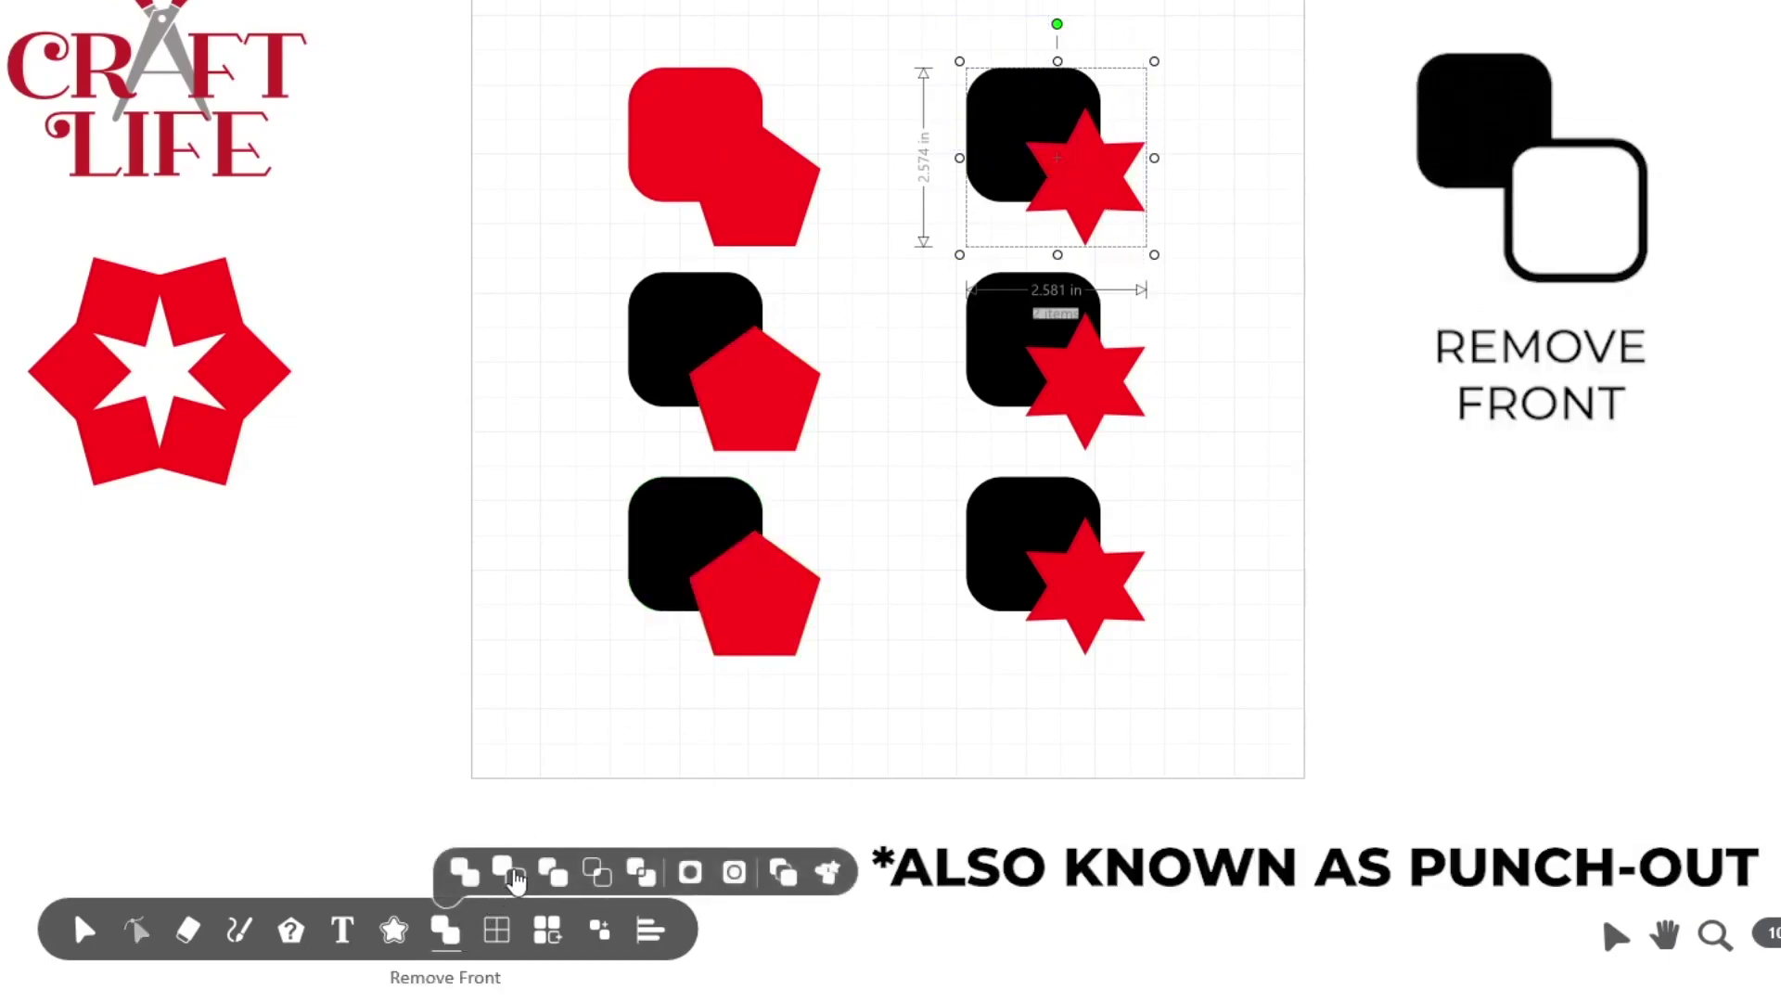
{"action": "left_click", "coordinate": [509, 874]}
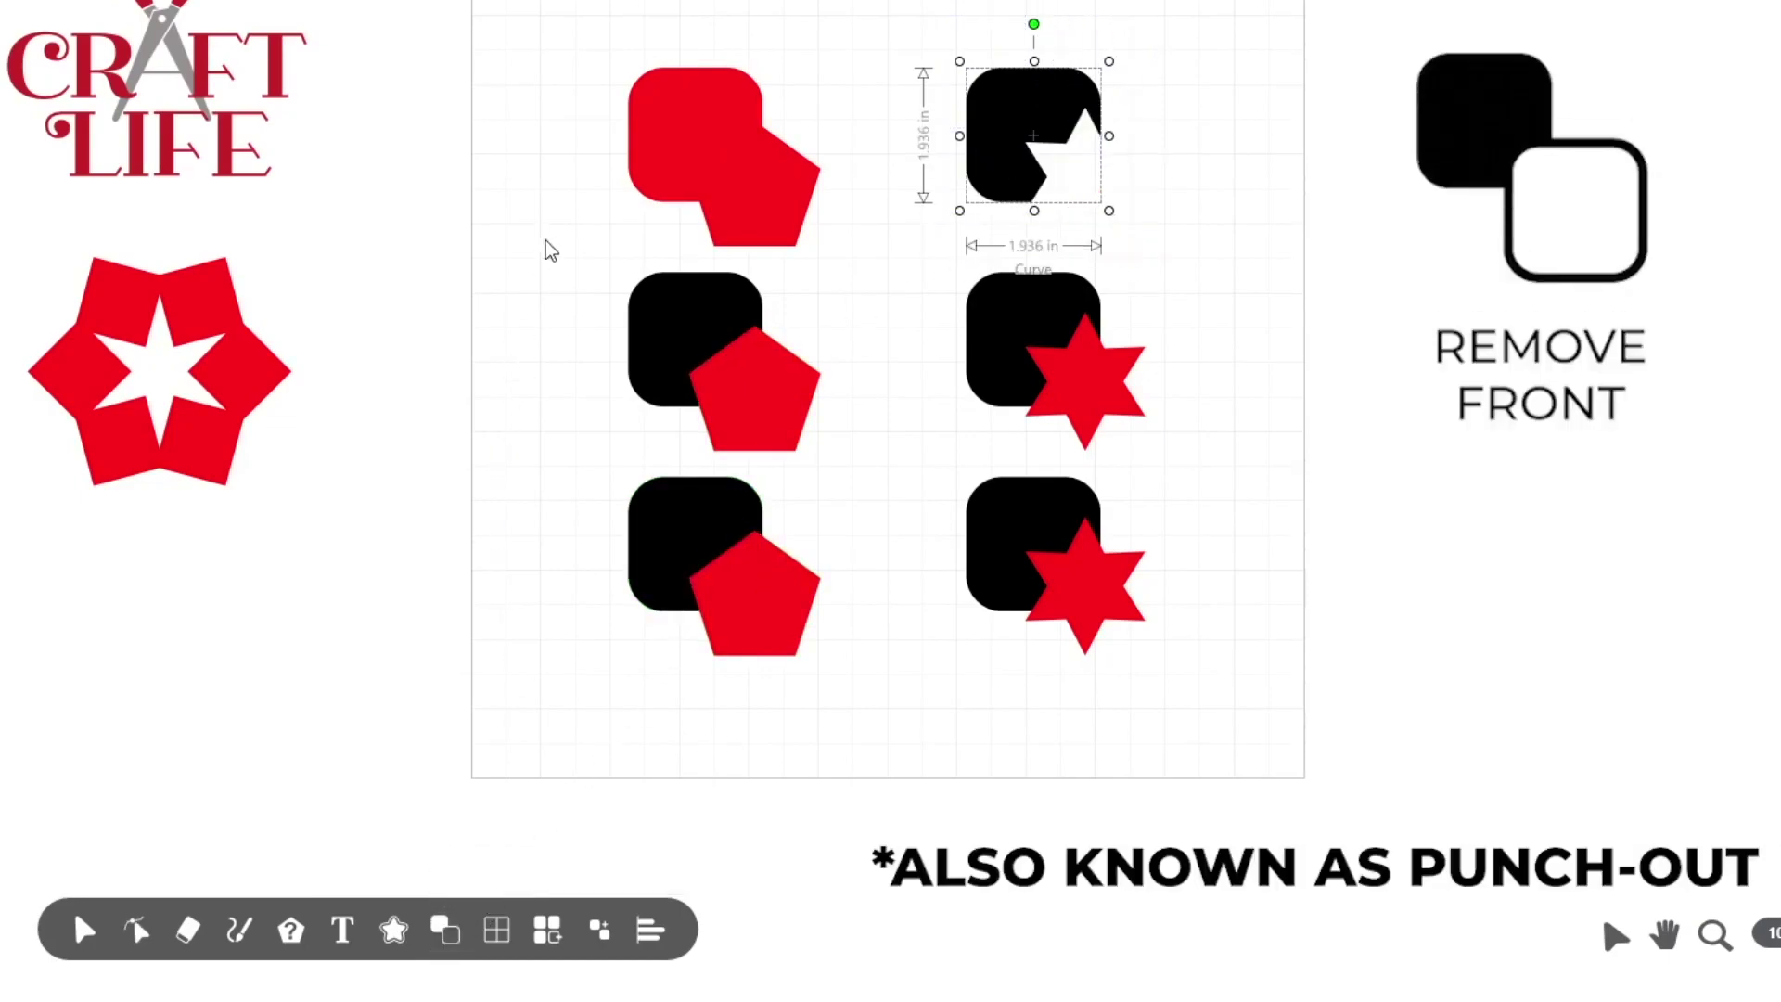
Intersect the middle pair and slice the bottom-left square with its pentagon.
{"action": "left_click_drag", "start_coordinate": [546, 250], "coordinate": [841, 473]}
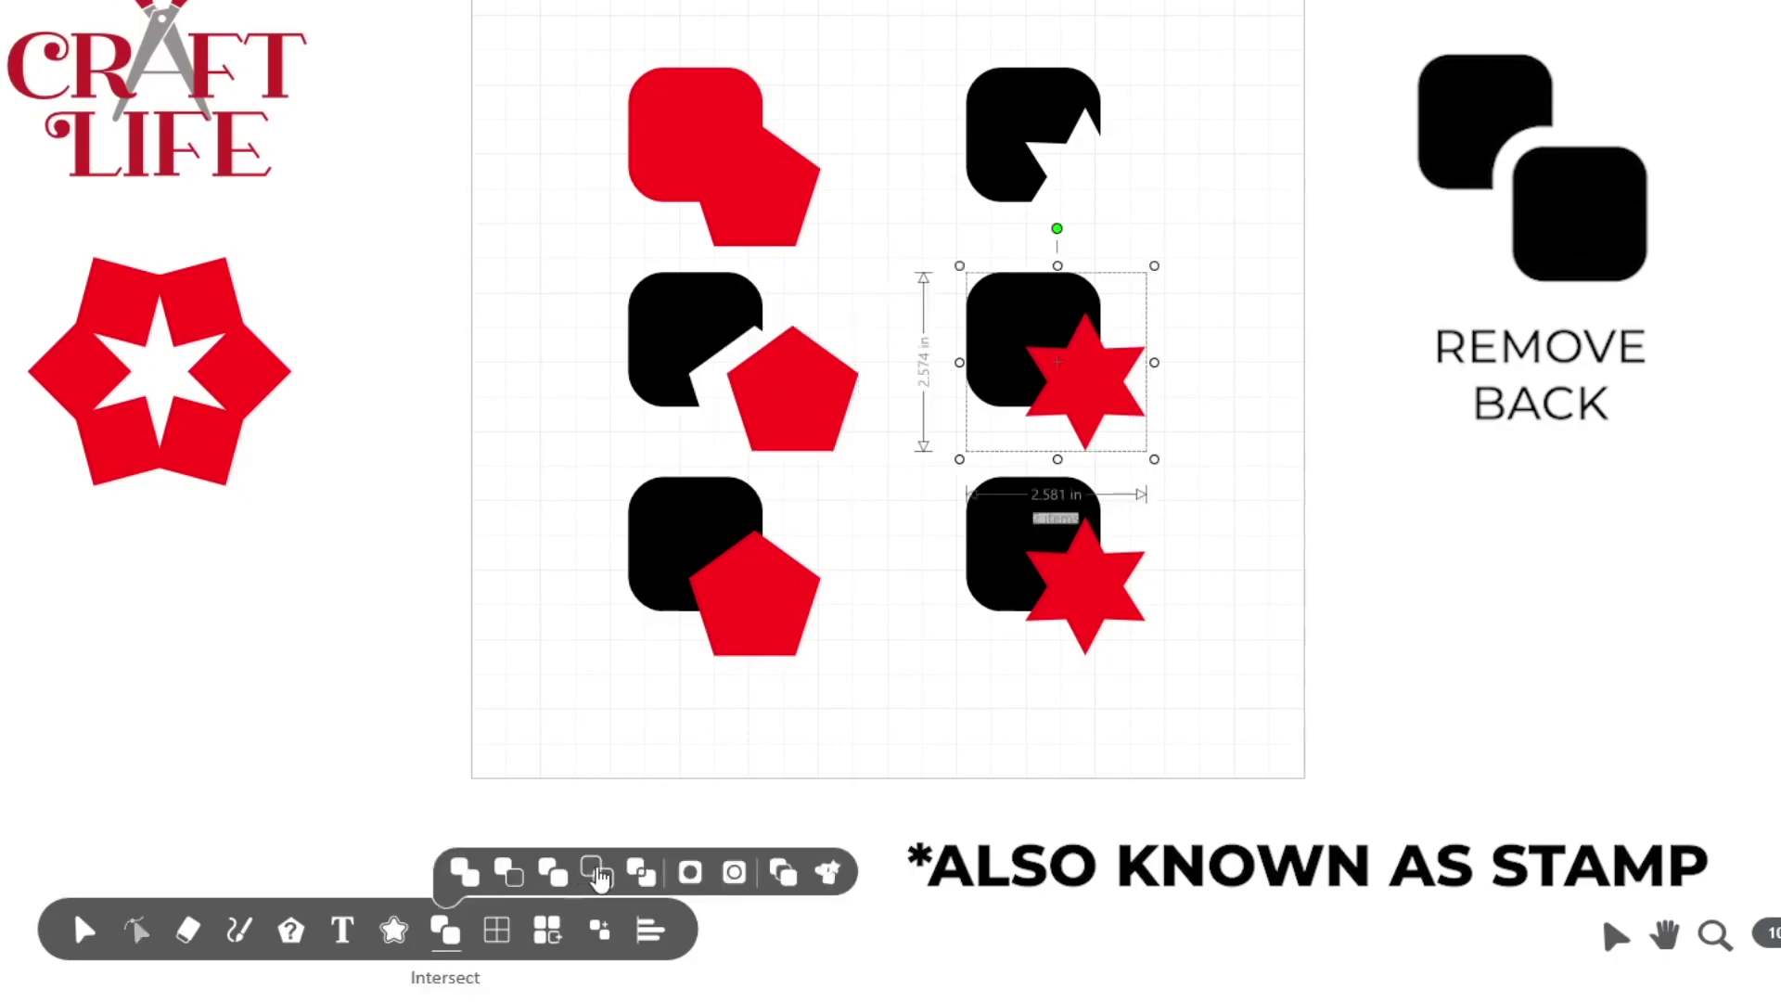
{"action": "left_click", "coordinate": [598, 876]}
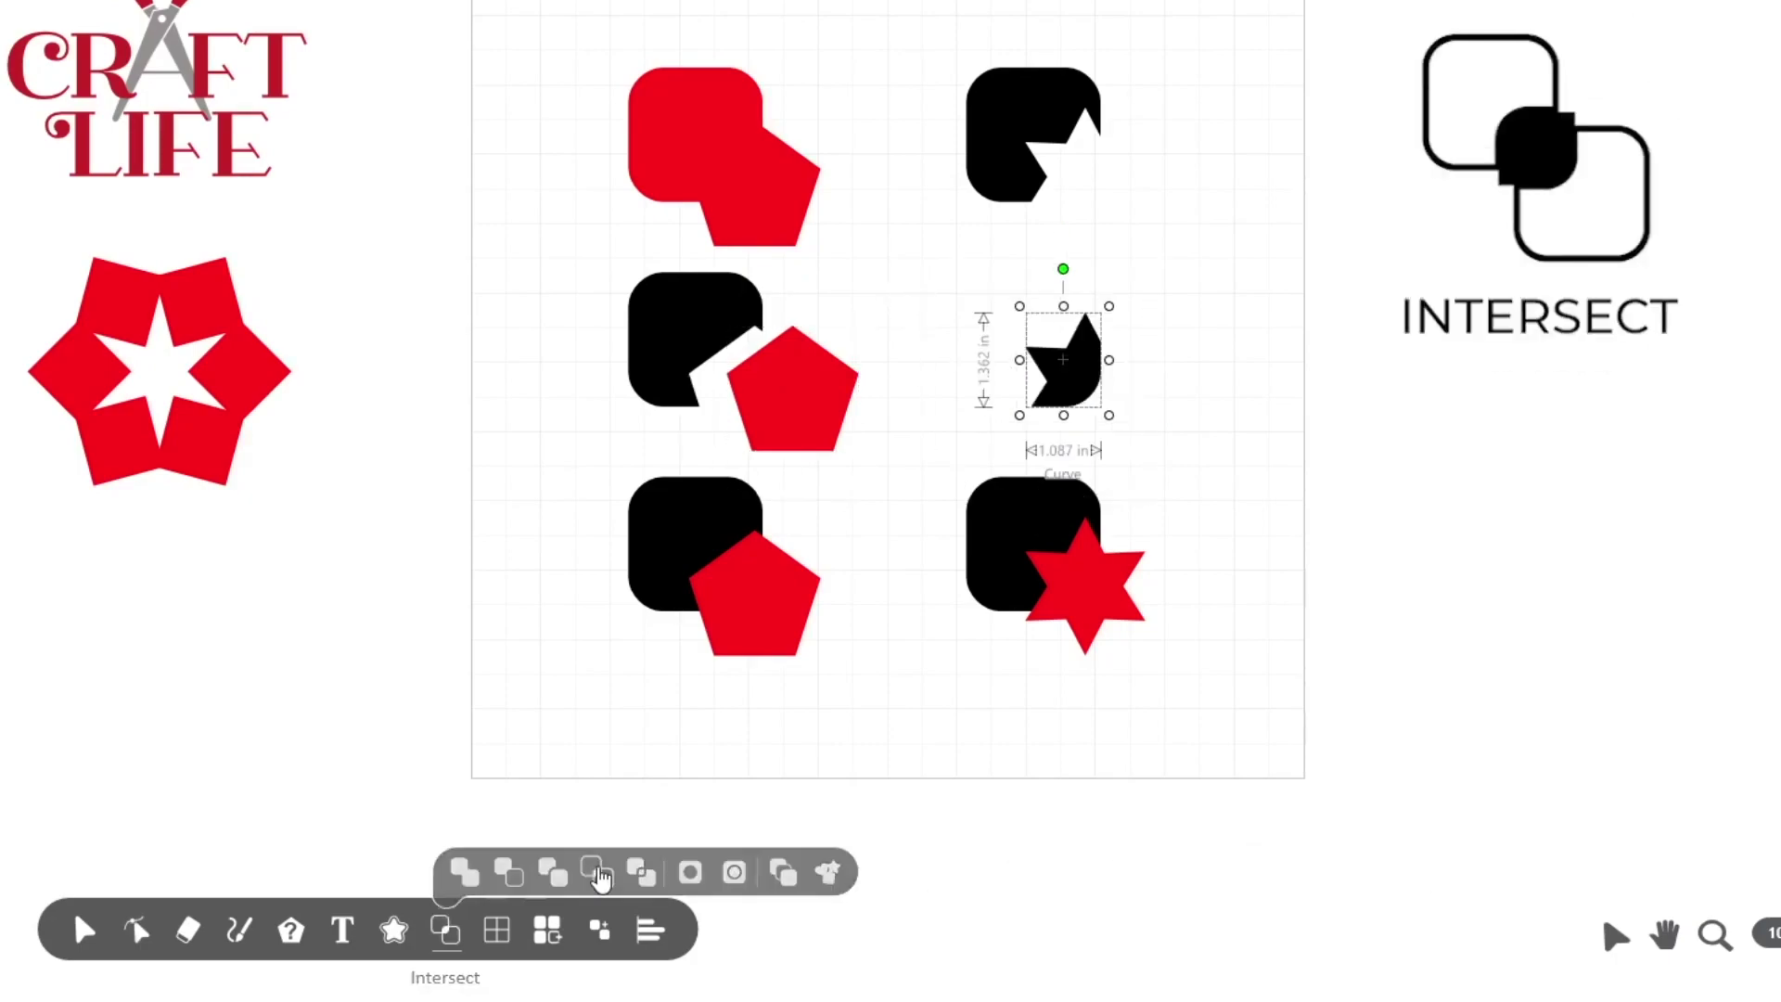
{"action": "left_click_drag", "start_coordinate": [926, 470], "coordinate": [606, 682]}
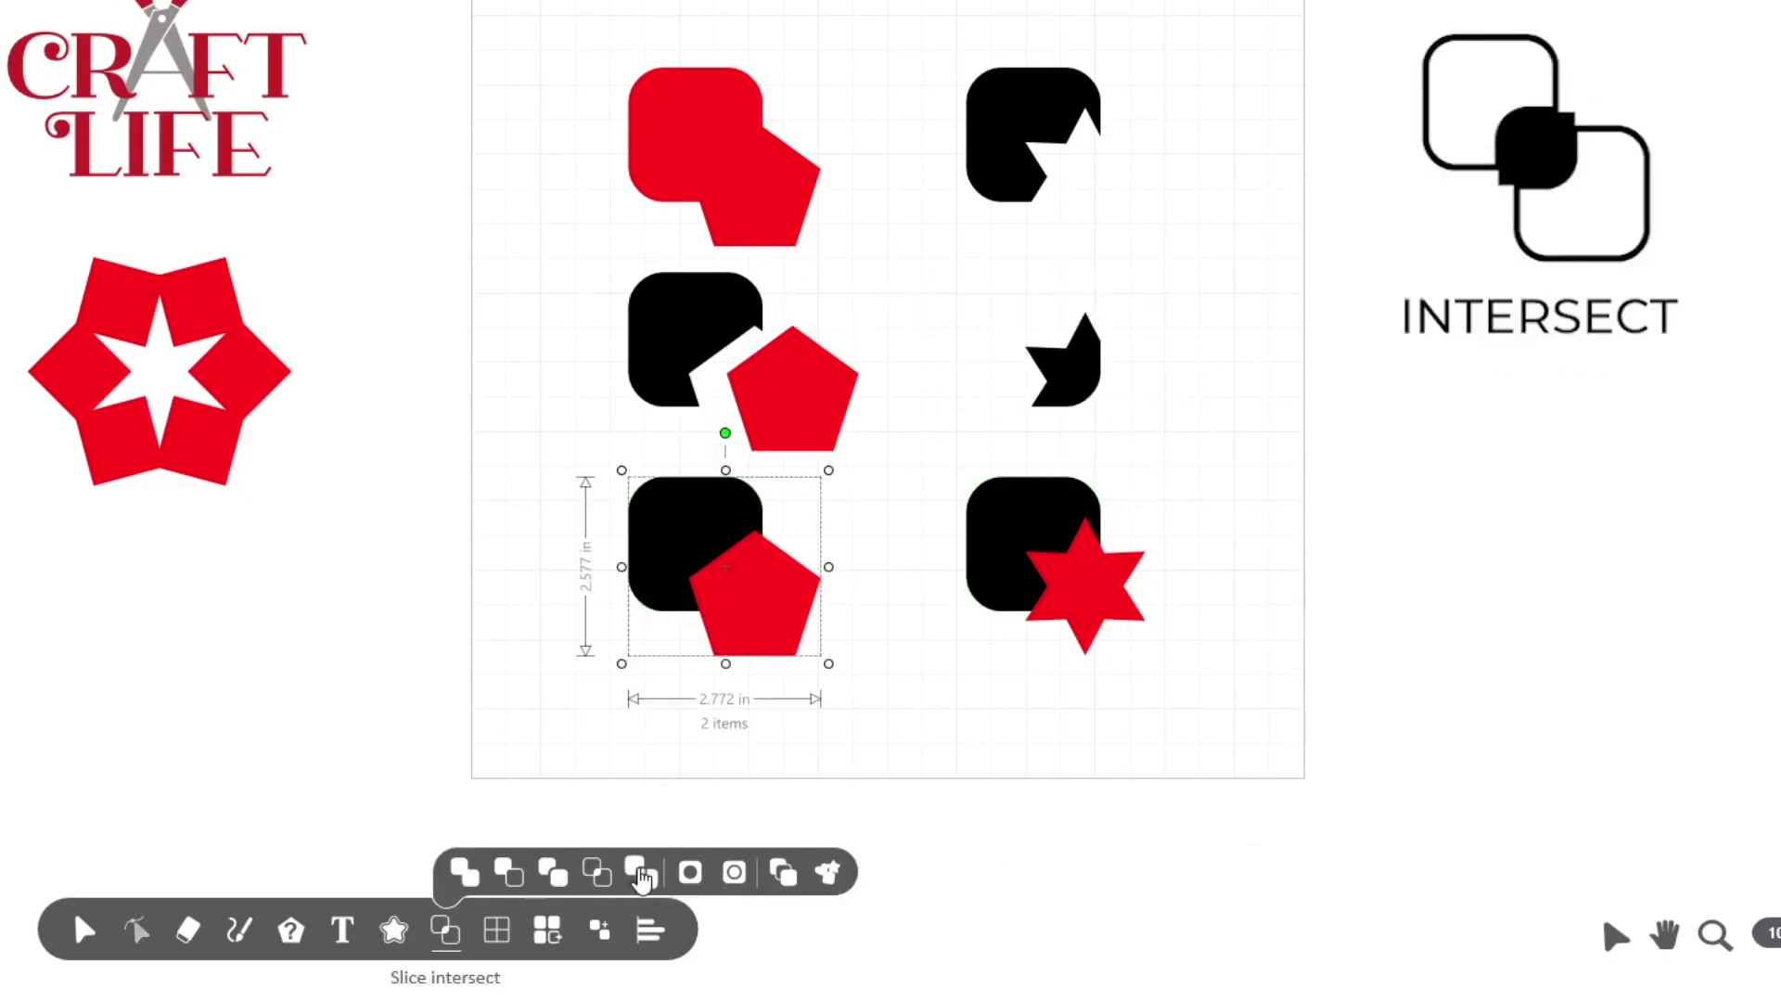
{"action": "left_click", "coordinate": [640, 874]}
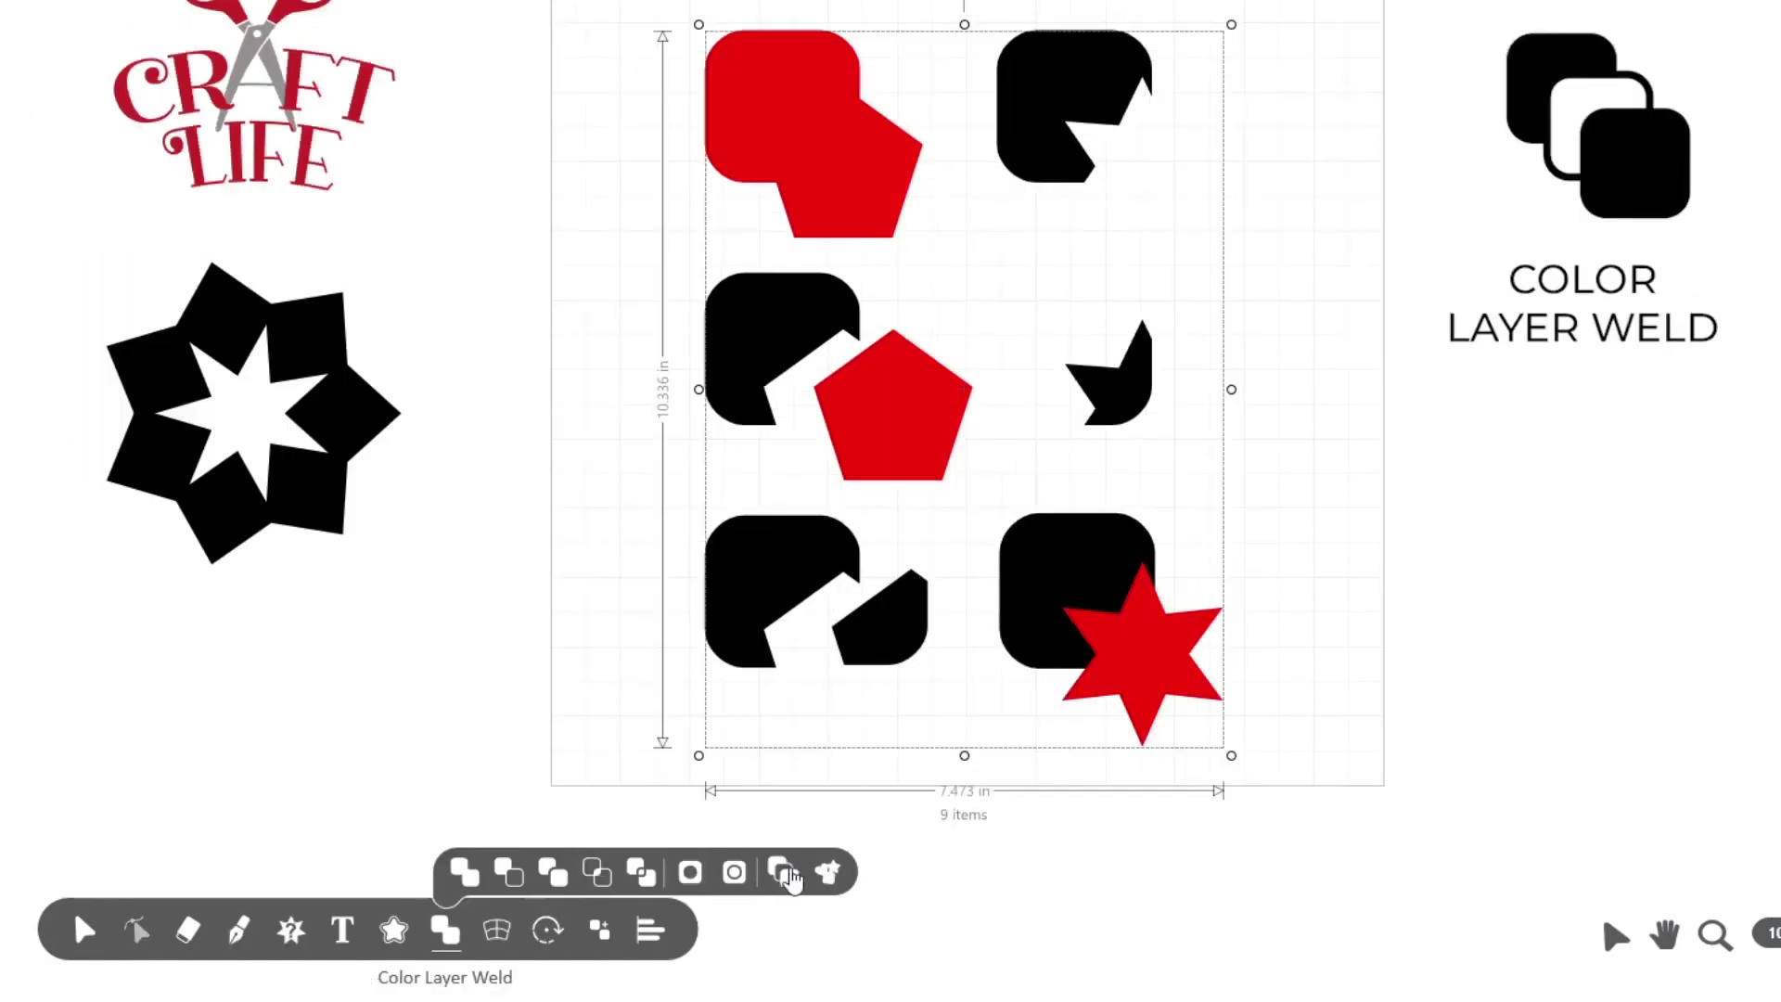
Apply Color Layer Weld and a Black Base Layer Weld, moving both groups right.
{"action": "left_click", "coordinate": [787, 877]}
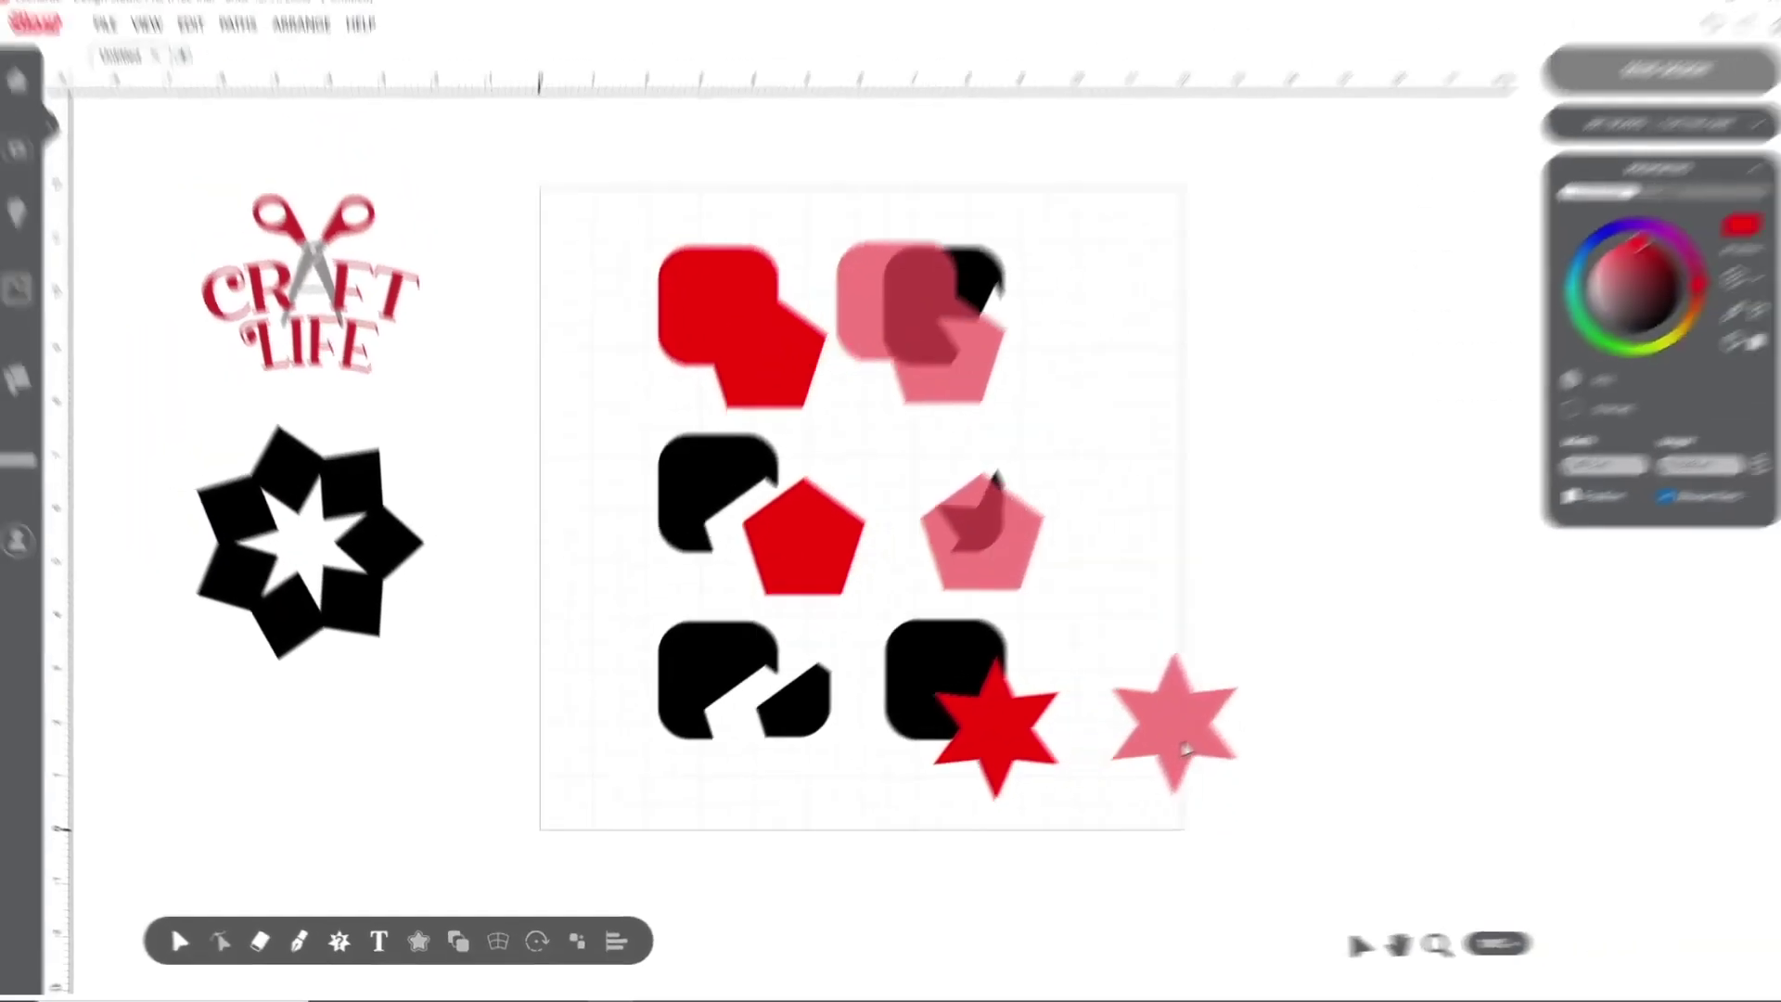
{"action": "left_click_drag", "start_coordinate": [1186, 747], "coordinate": [1419, 758]}
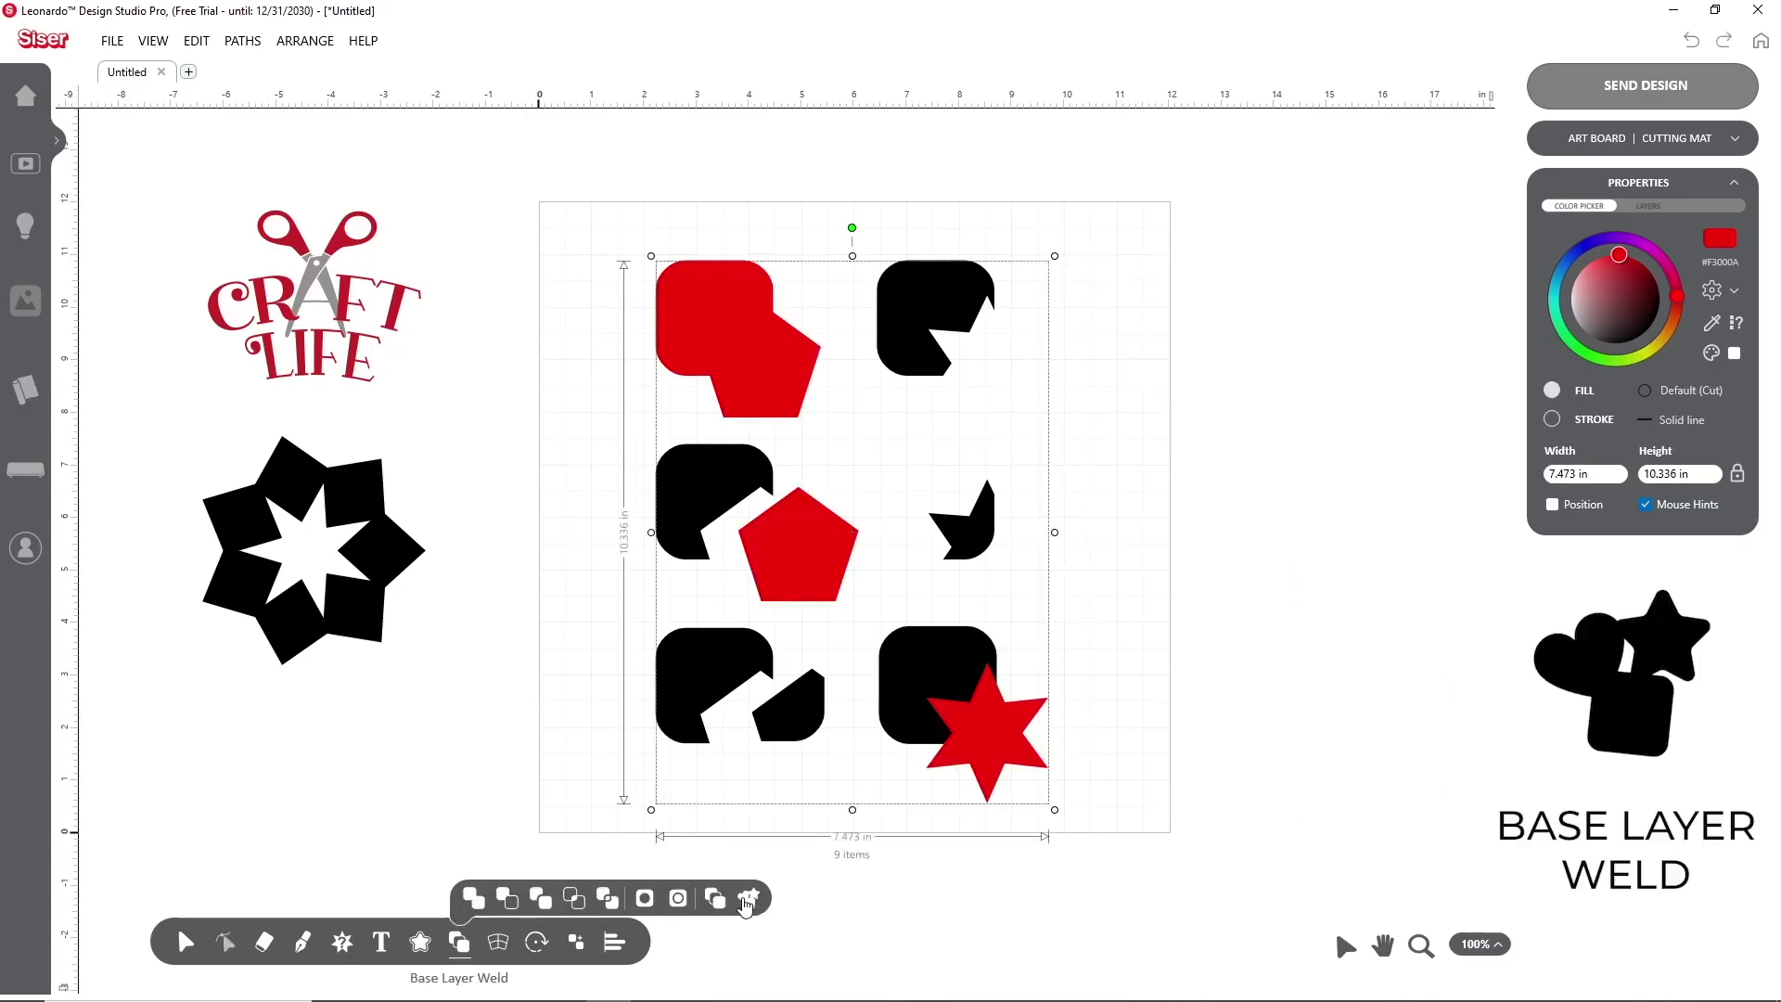
{"action": "left_click", "coordinate": [749, 898]}
{"action": "left_click", "coordinate": [892, 400]}
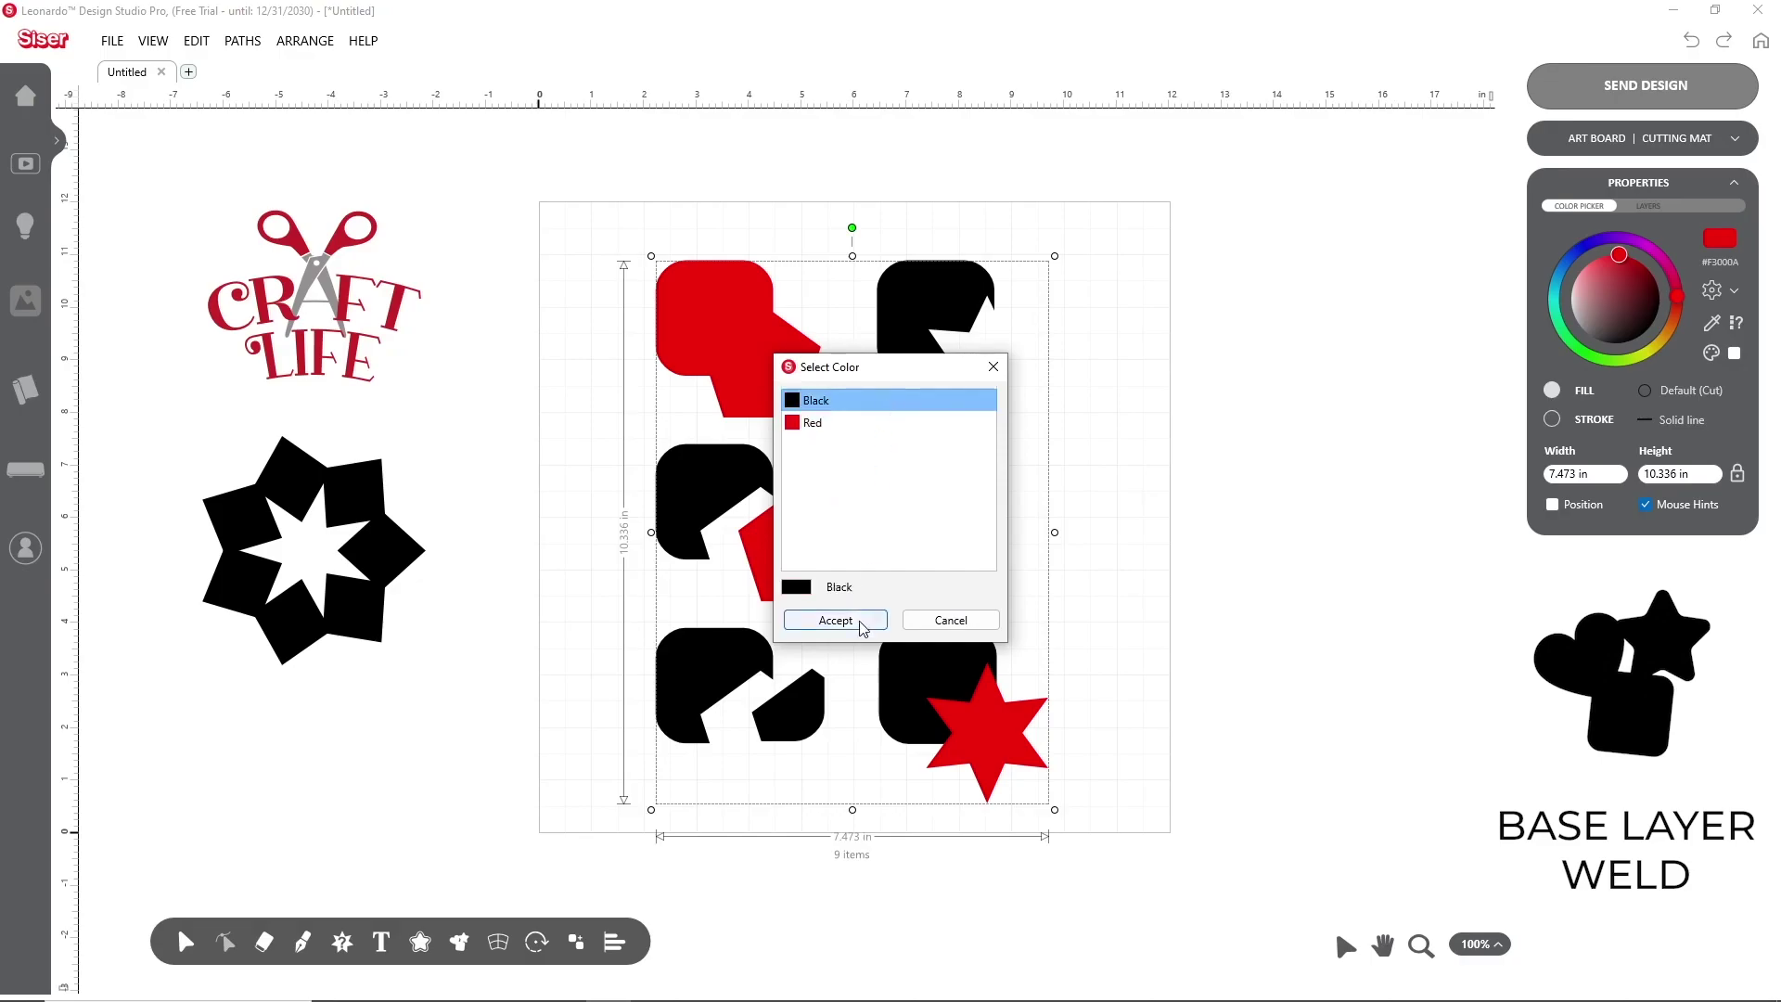
{"action": "left_click", "coordinate": [815, 622]}
{"action": "left_click_drag", "start_coordinate": [795, 567], "coordinate": [1300, 565]}
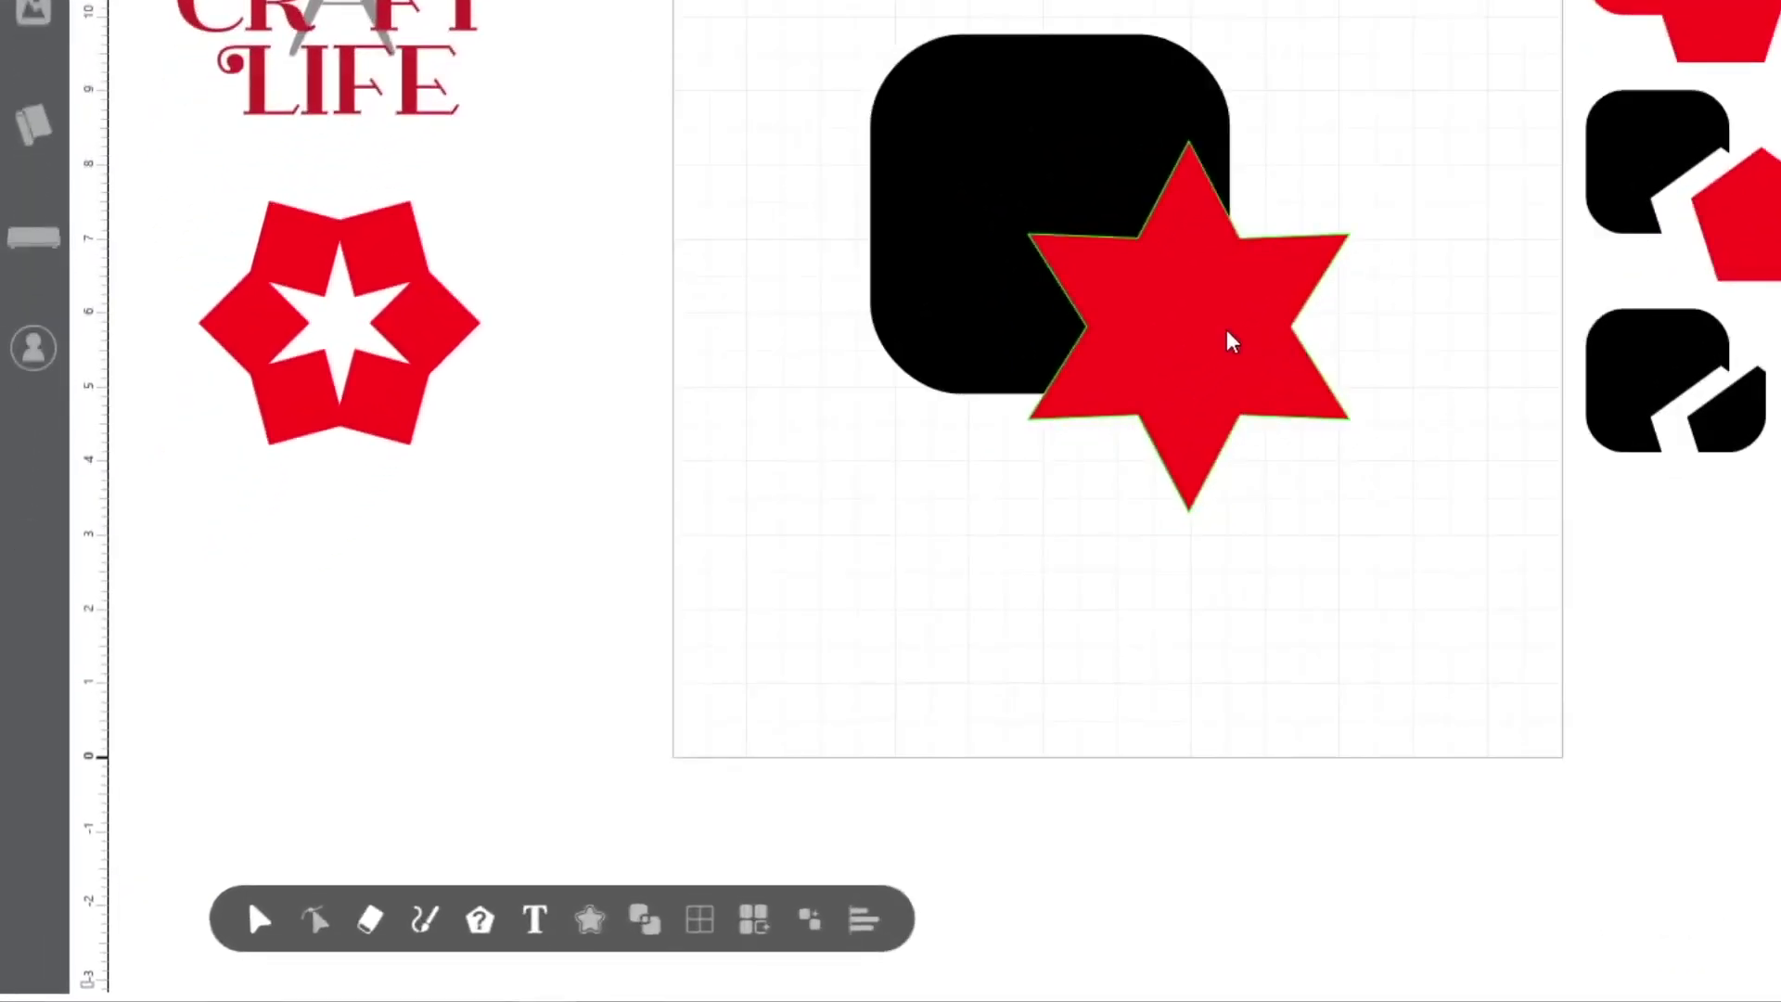
Select the red star and set a square eraser brush to size 13.
{"action": "left_click", "coordinate": [1207, 338]}
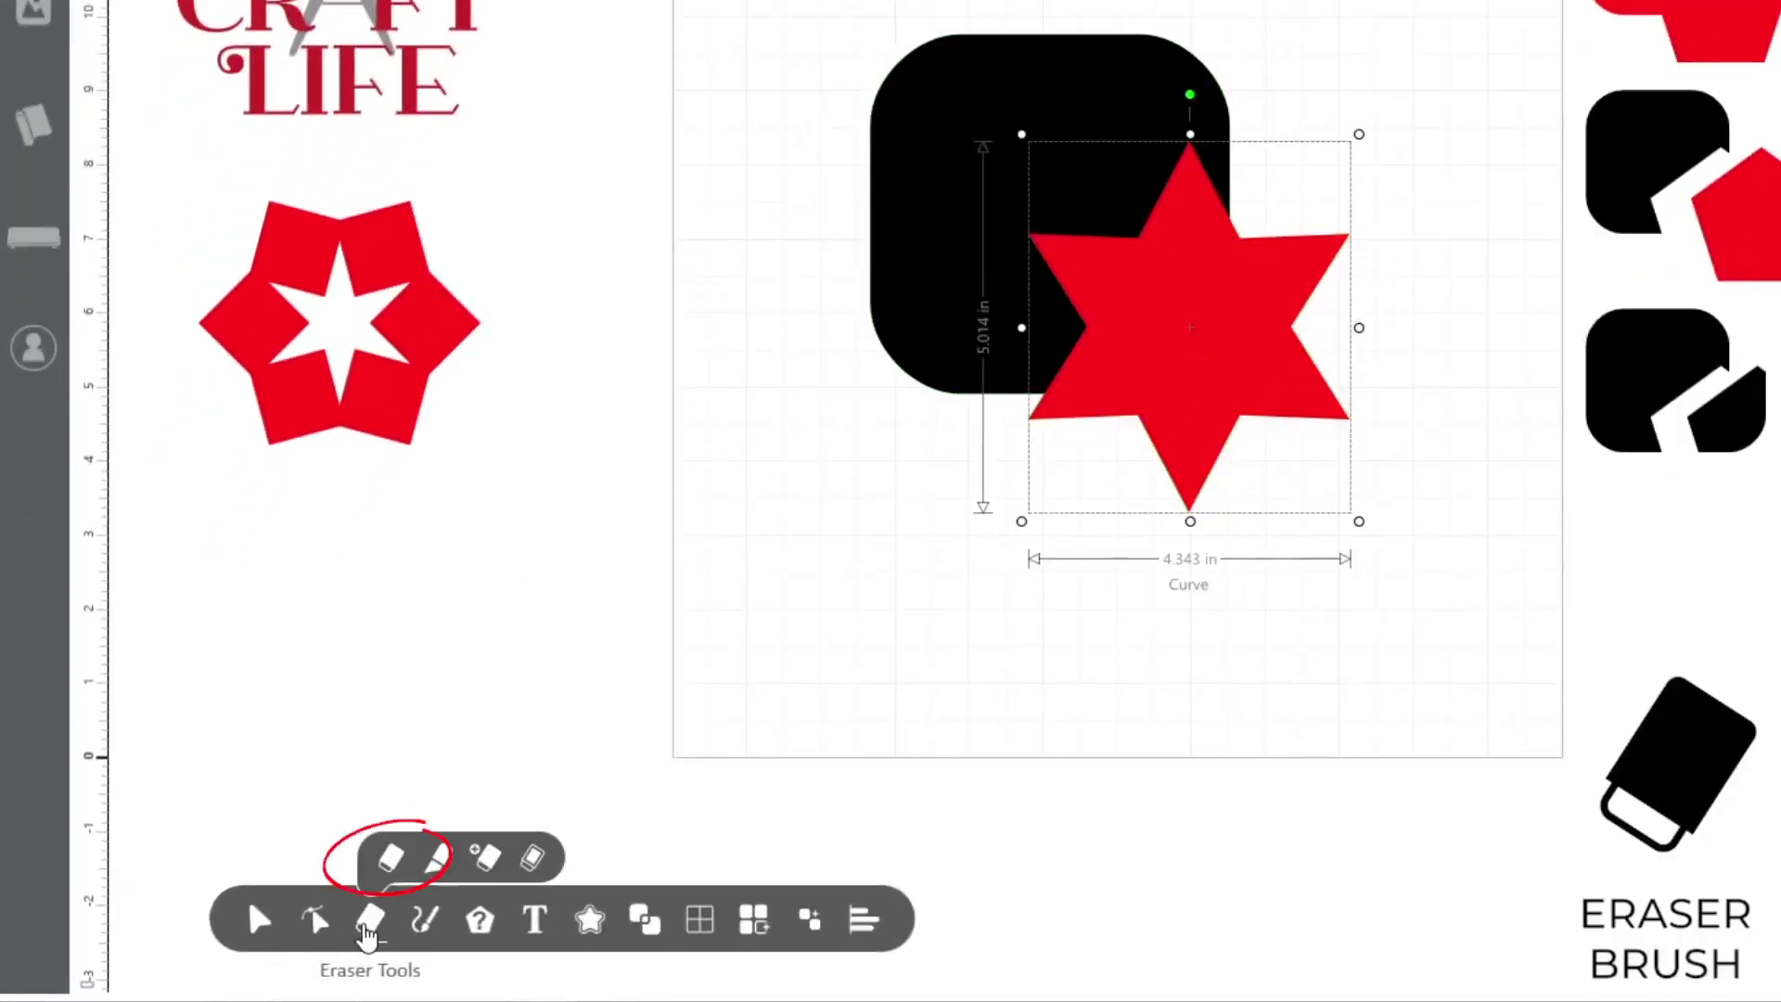
{"action": "mouse_move", "coordinate": [369, 920]}
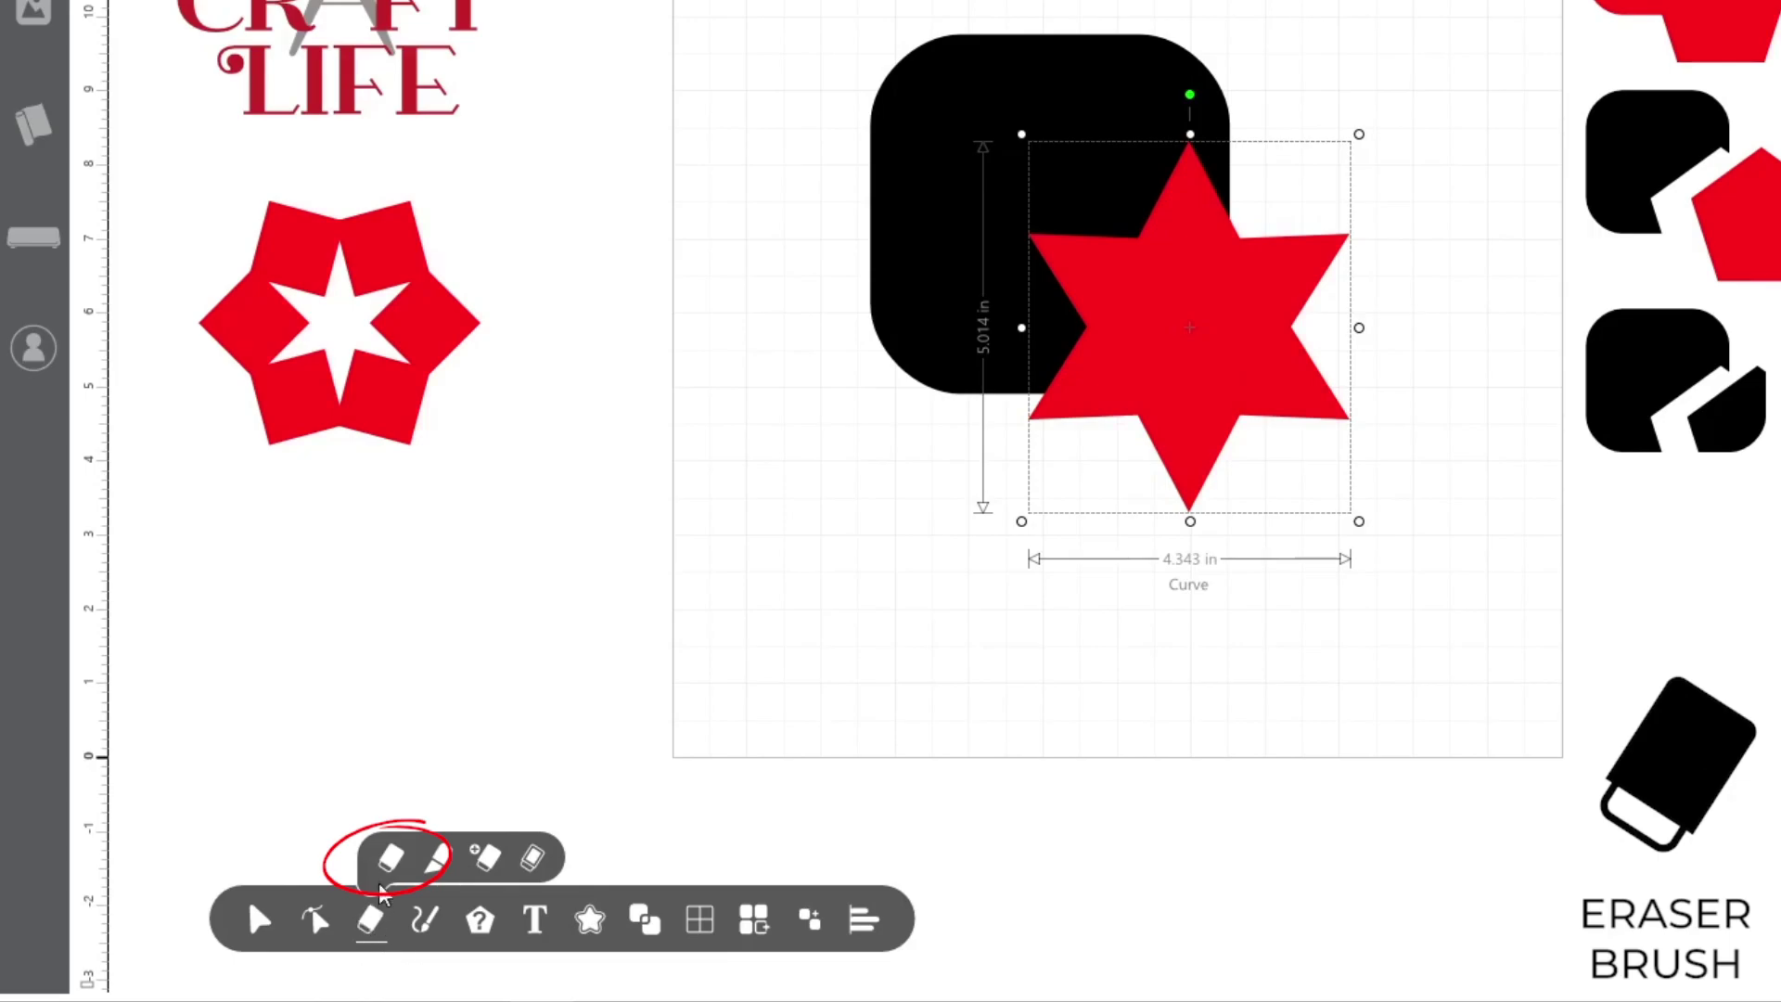
{"action": "left_click", "coordinate": [388, 859]}
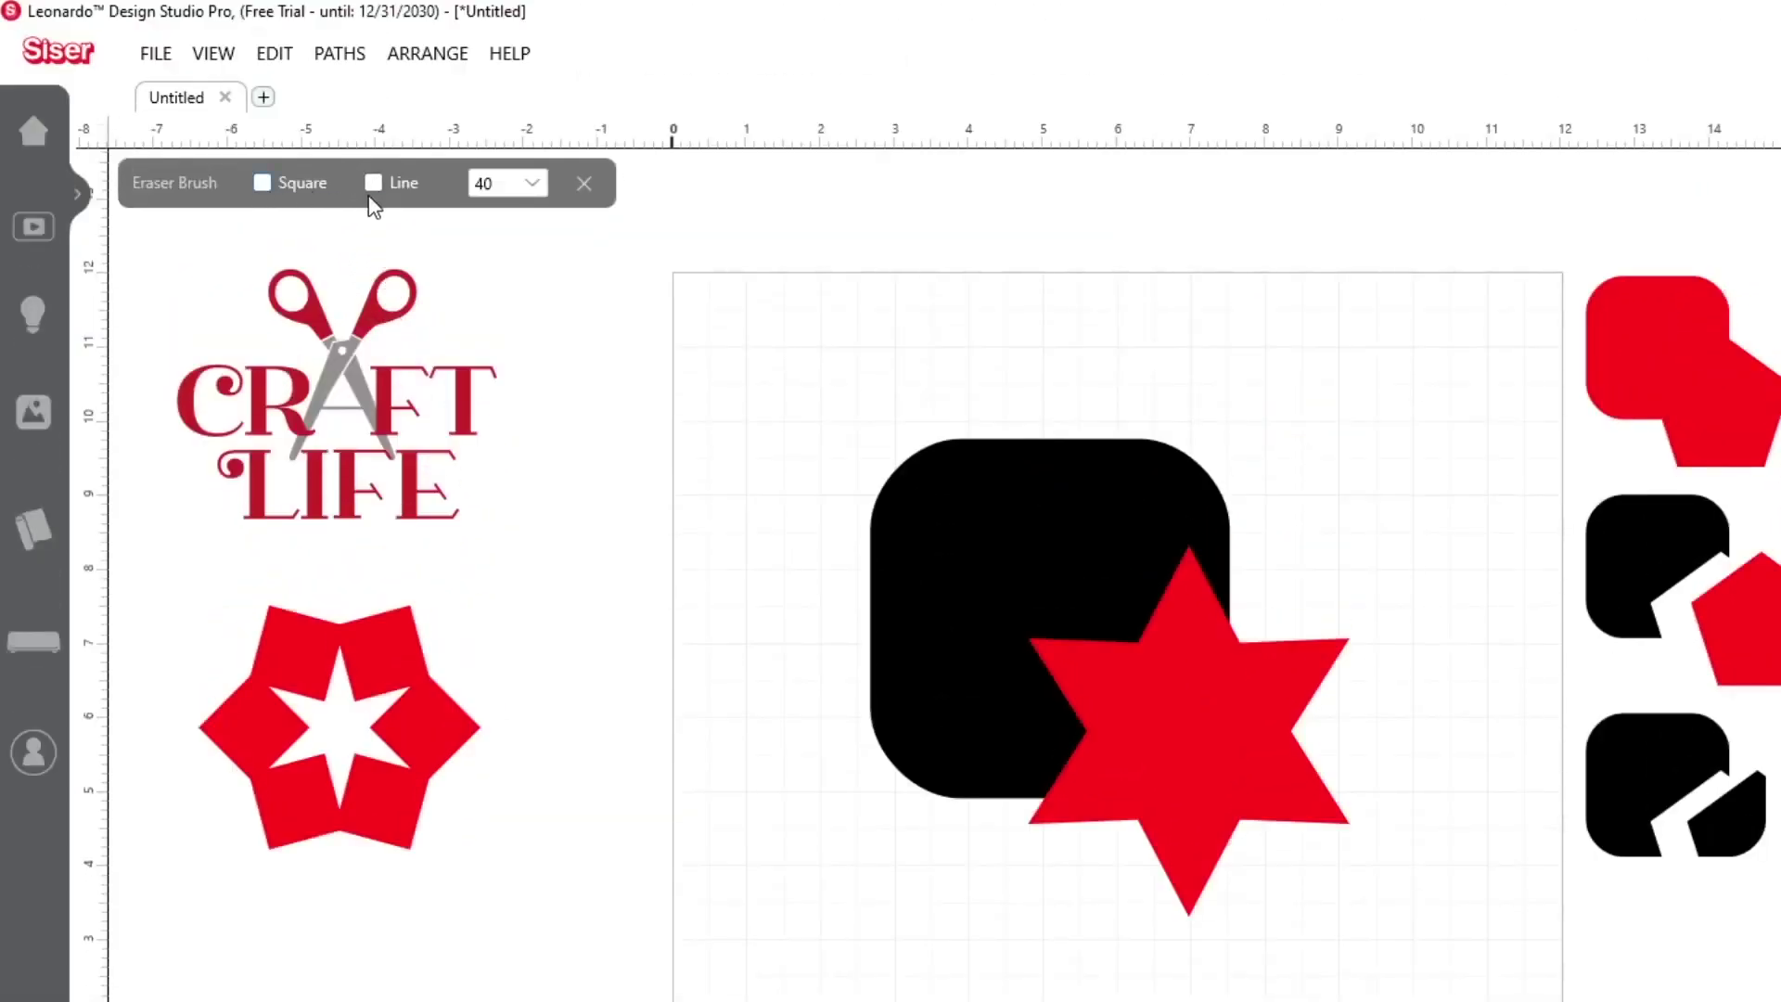
{"action": "left_click", "coordinate": [327, 183]}
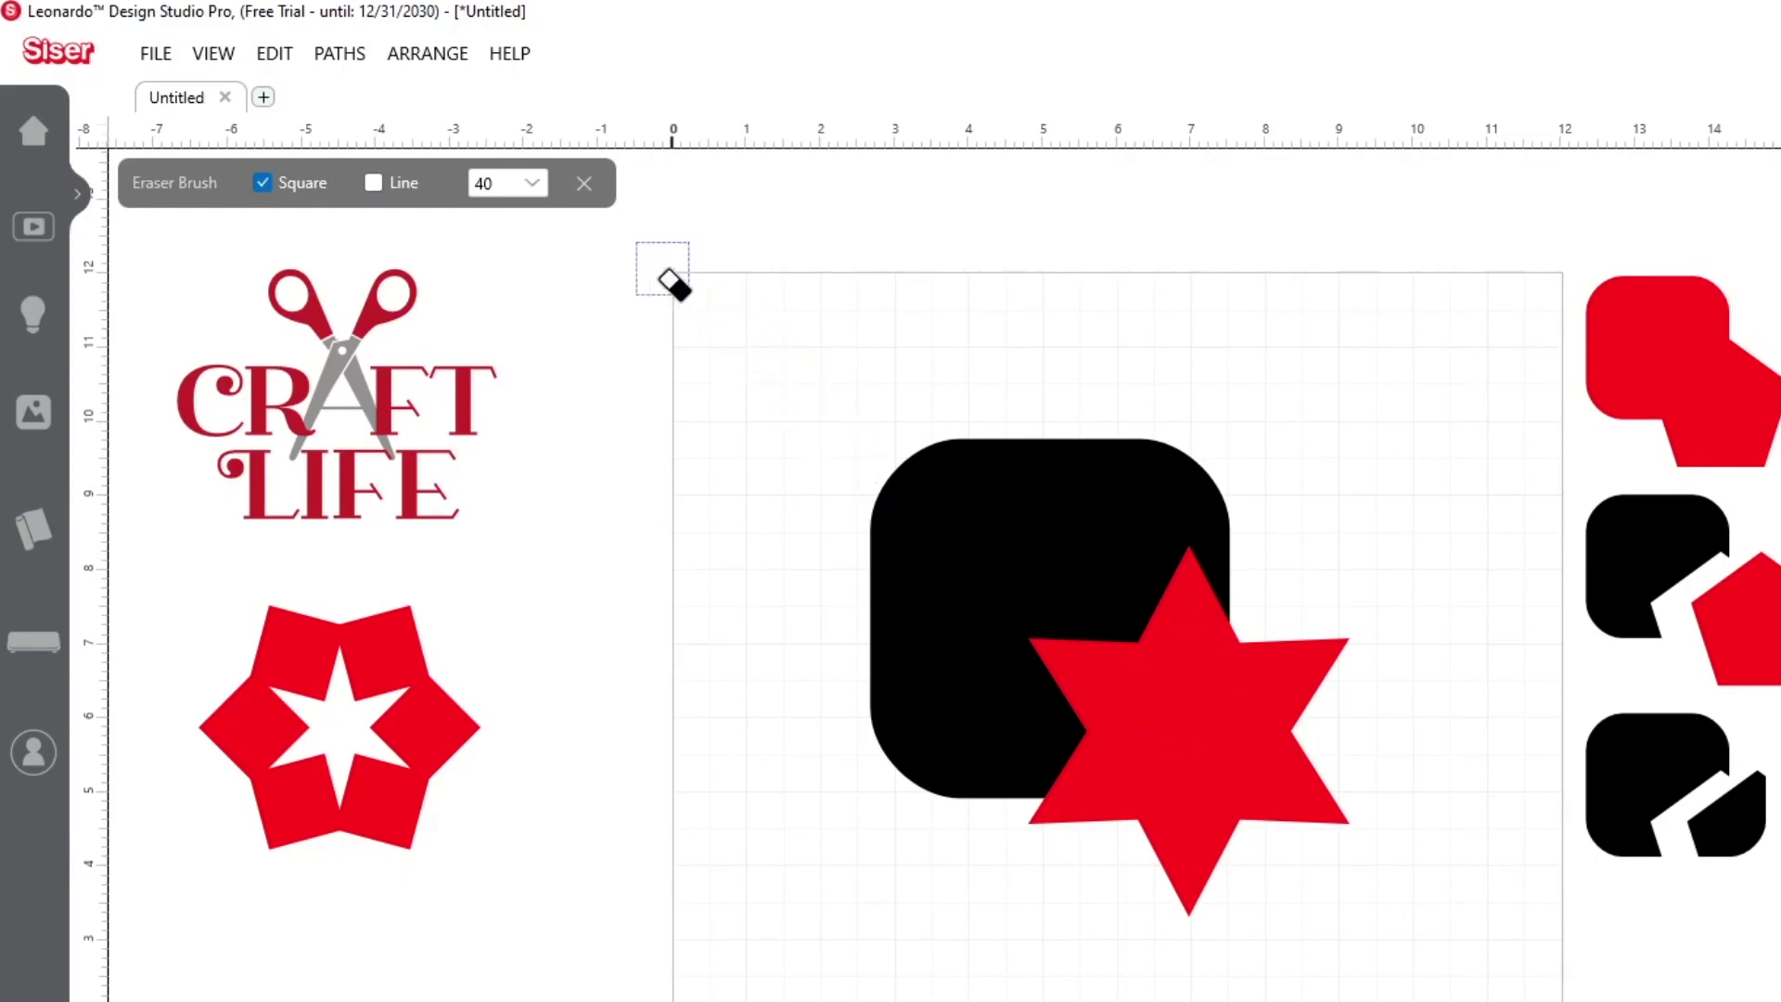
{"action": "left_click_drag", "start_coordinate": [573, 283], "coordinate": [559, 269], "text": "shift"}
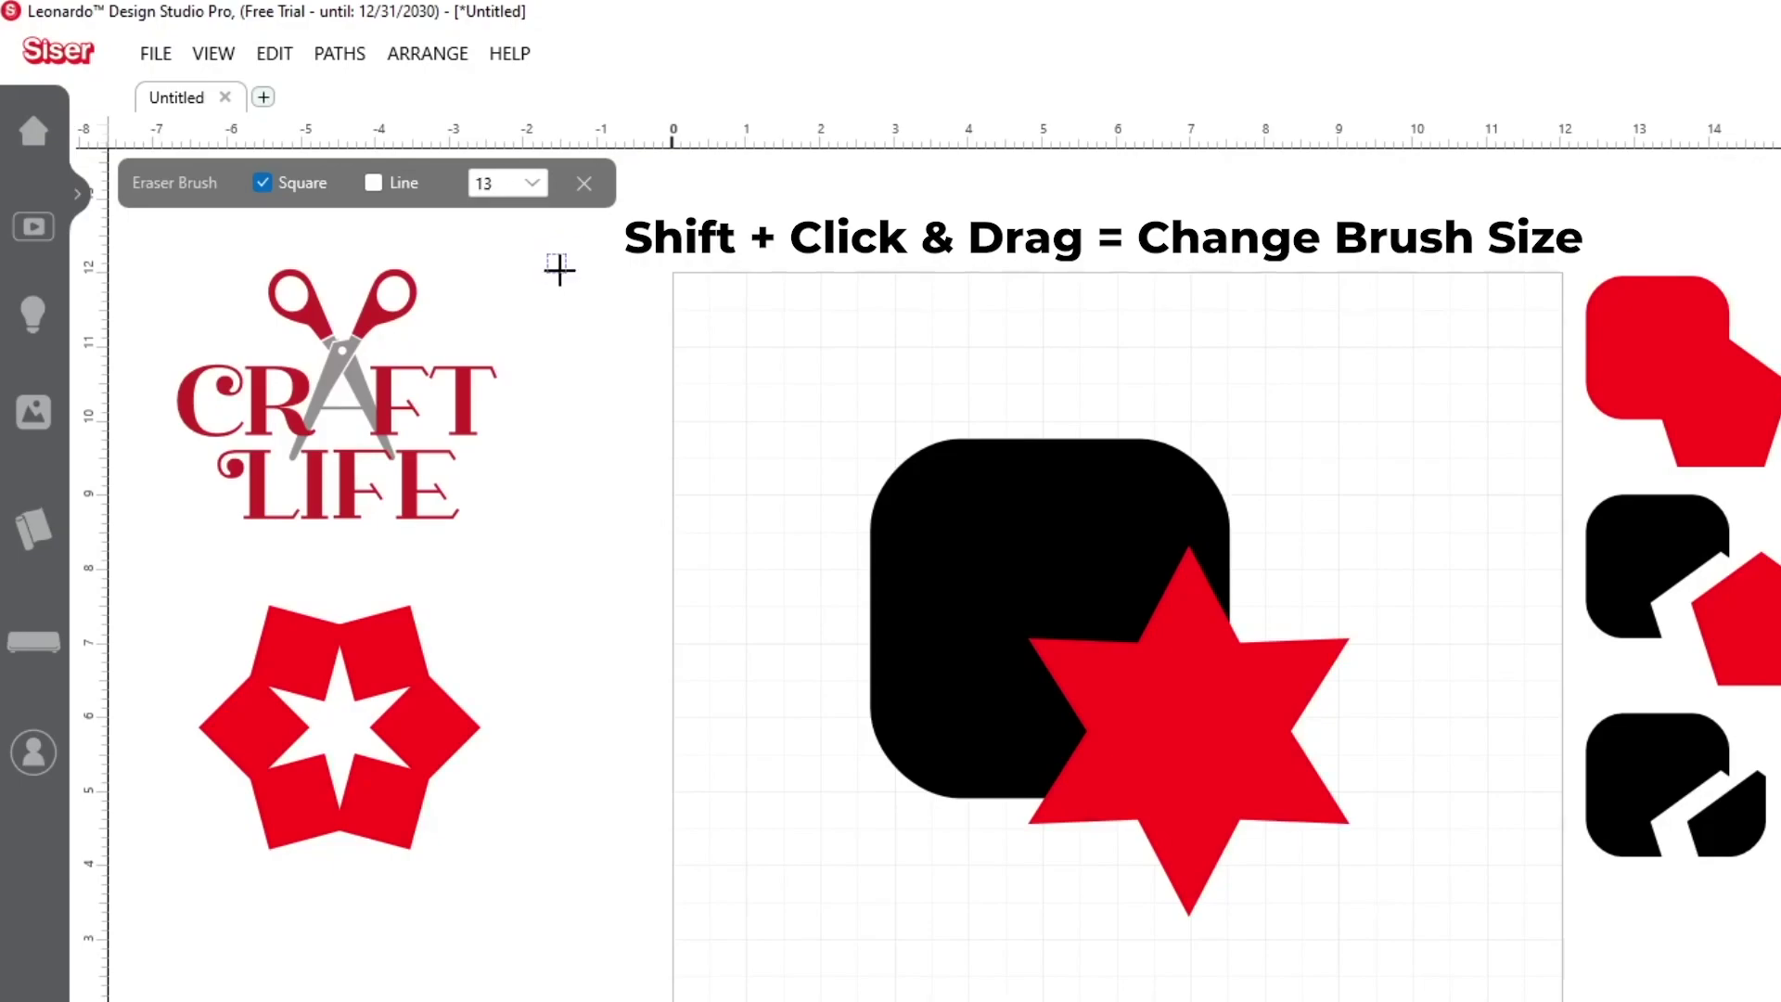
Erase a straight horizontal bar and a slanted stroke through the red star.
{"action": "key", "text": "ctrl"}
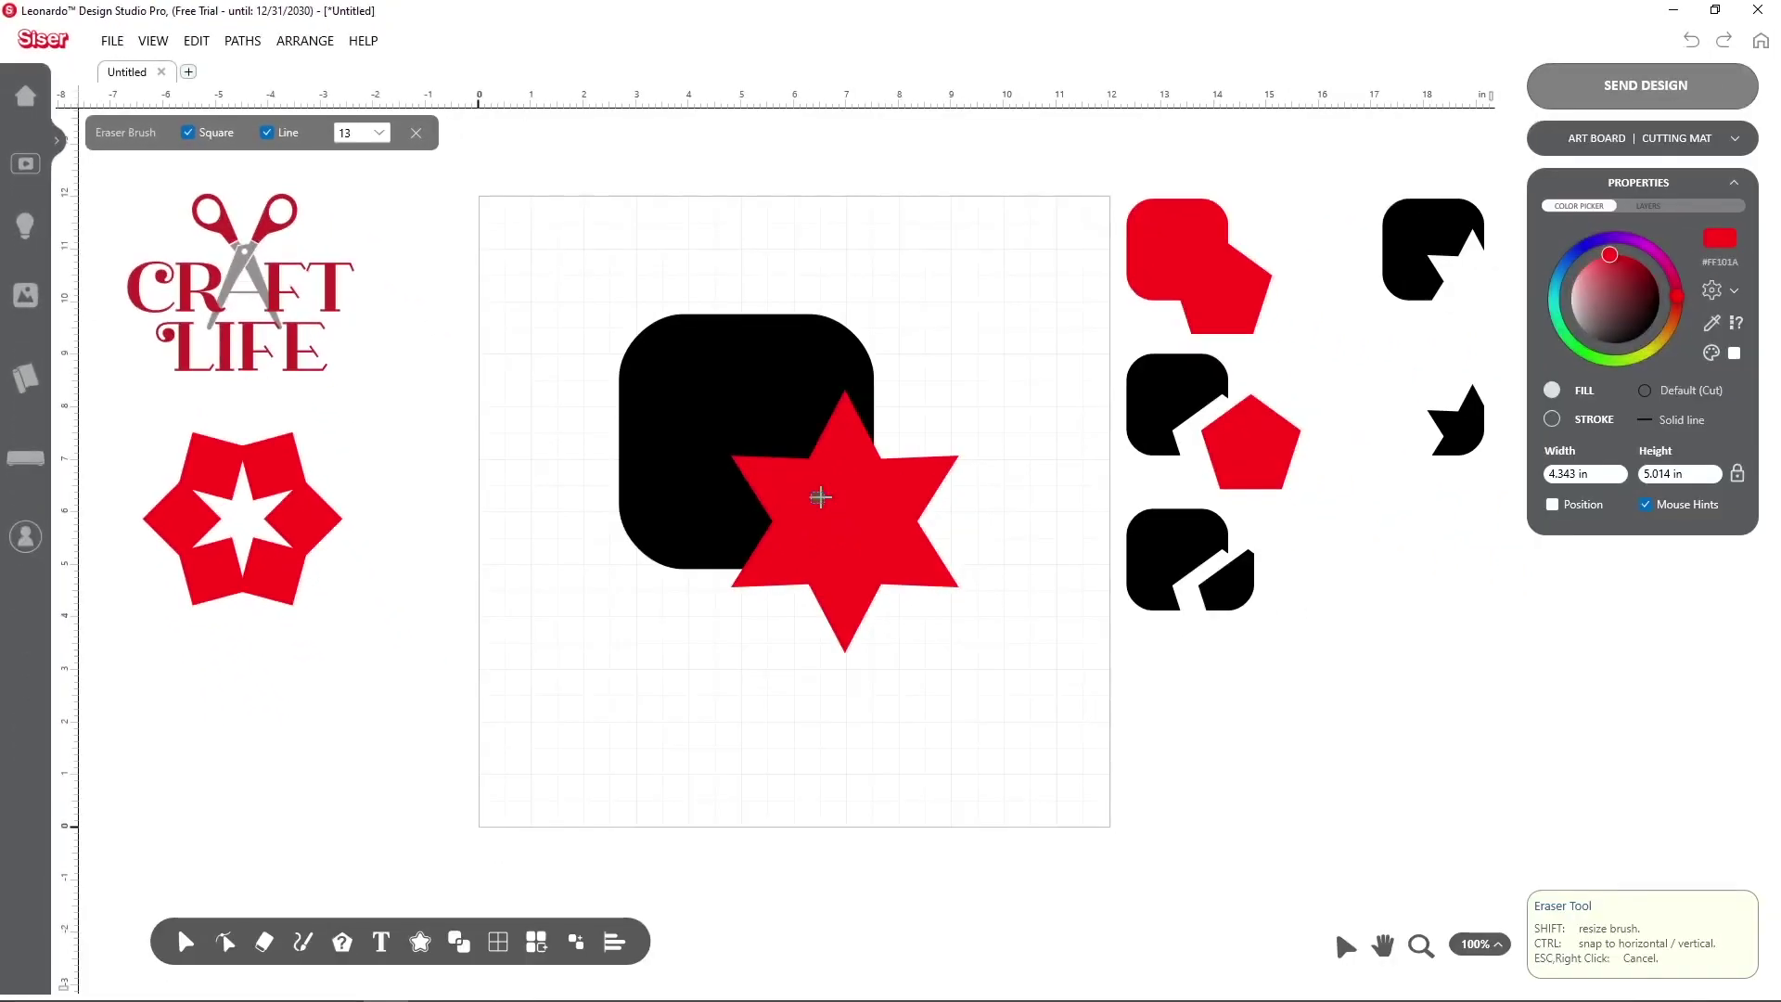
{"action": "mouse_move", "coordinate": [882, 496]}
{"action": "left_mouse_down"}
{"action": "mouse_move", "coordinate": [897, 553]}
{"action": "mouse_move", "coordinate": [870, 582]}
{"action": "mouse_move", "coordinate": [960, 547]}
{"action": "left_mouse_up"}
{"action": "left_click", "coordinate": [938, 421]}
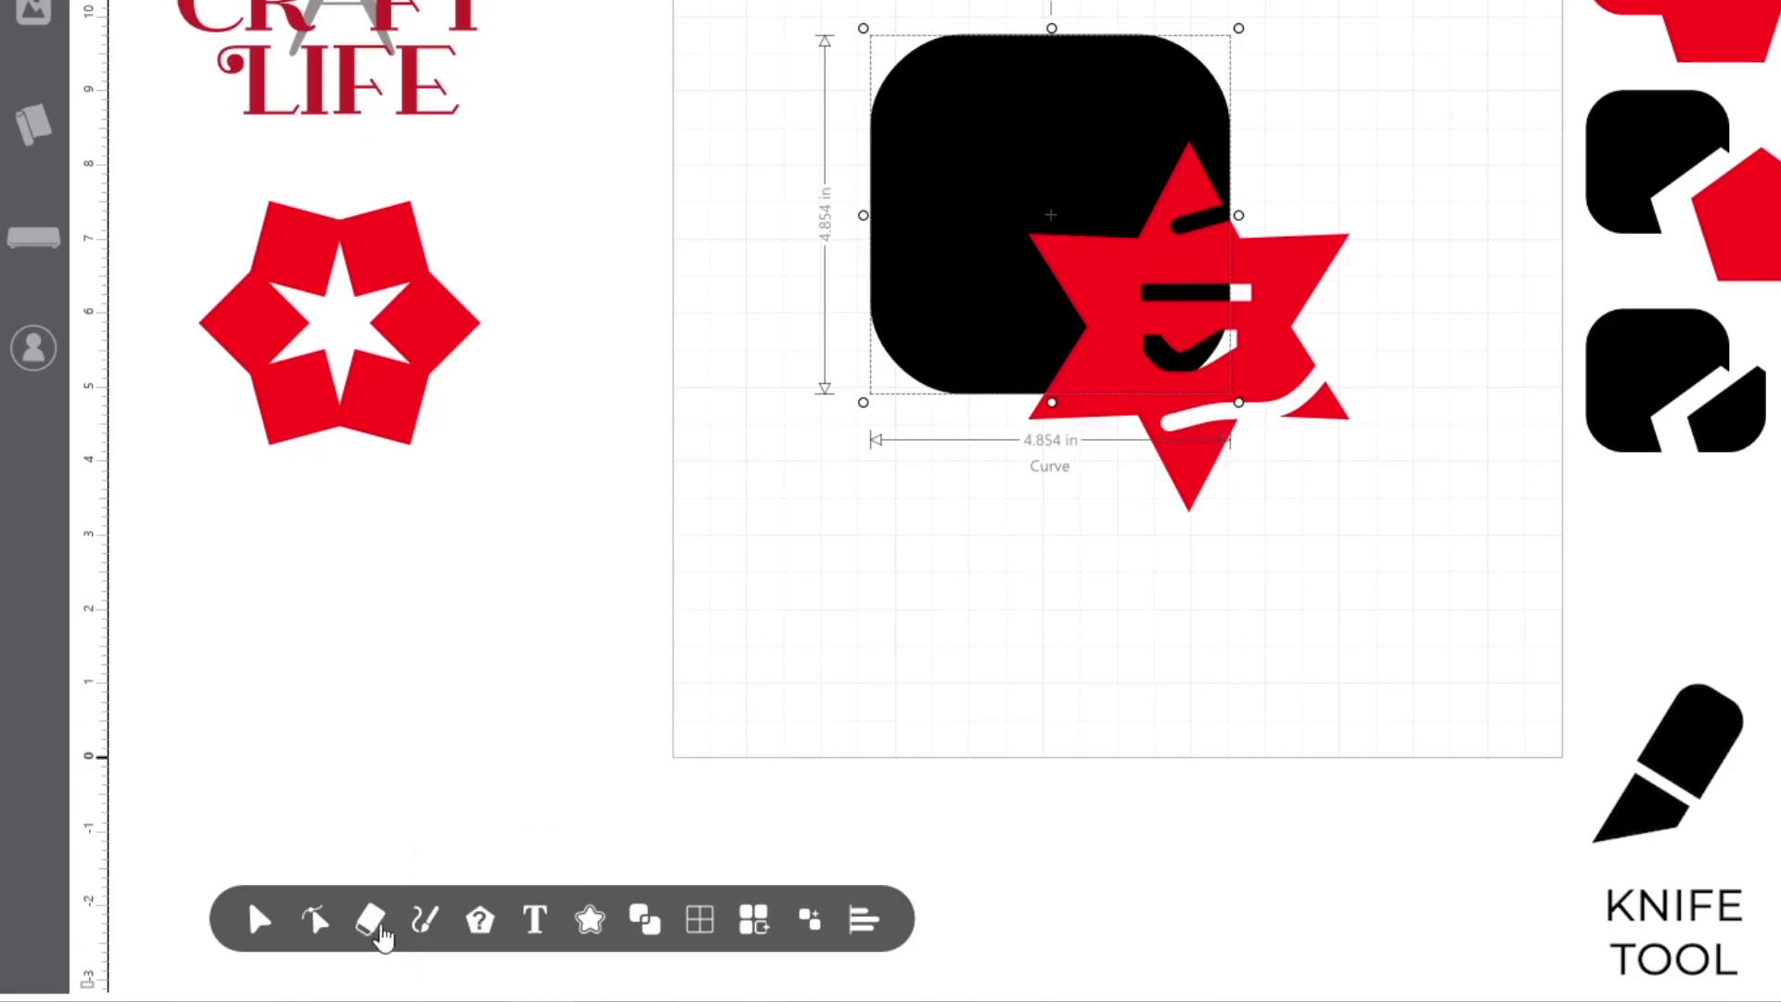
{"action": "left_click", "coordinate": [383, 935]}
{"action": "left_click", "coordinate": [442, 886]}
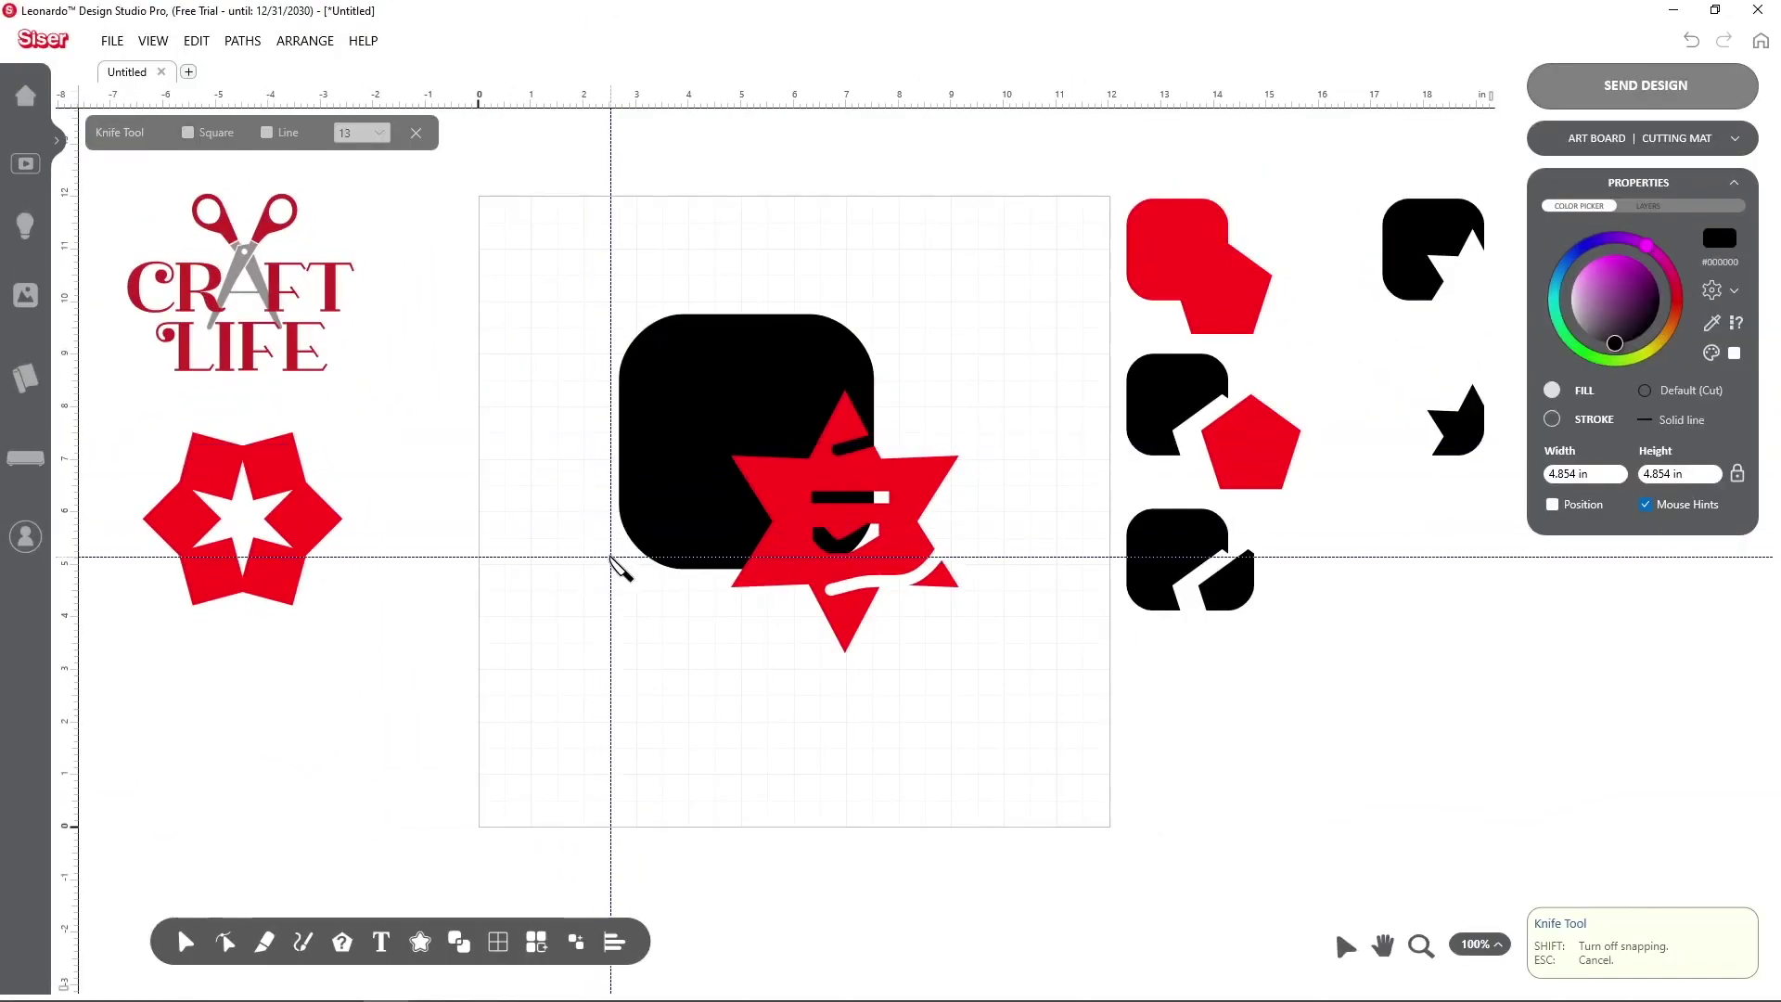
Knife-cut a slanted sliver off the black square and pull it away.
{"action": "mouse_move", "coordinate": [613, 557]}
{"action": "left_mouse_down"}
{"action": "mouse_move", "coordinate": [759, 264]}
{"action": "mouse_move", "coordinate": [691, 356]}
{"action": "mouse_move", "coordinate": [643, 356]}
{"action": "left_mouse_up"}
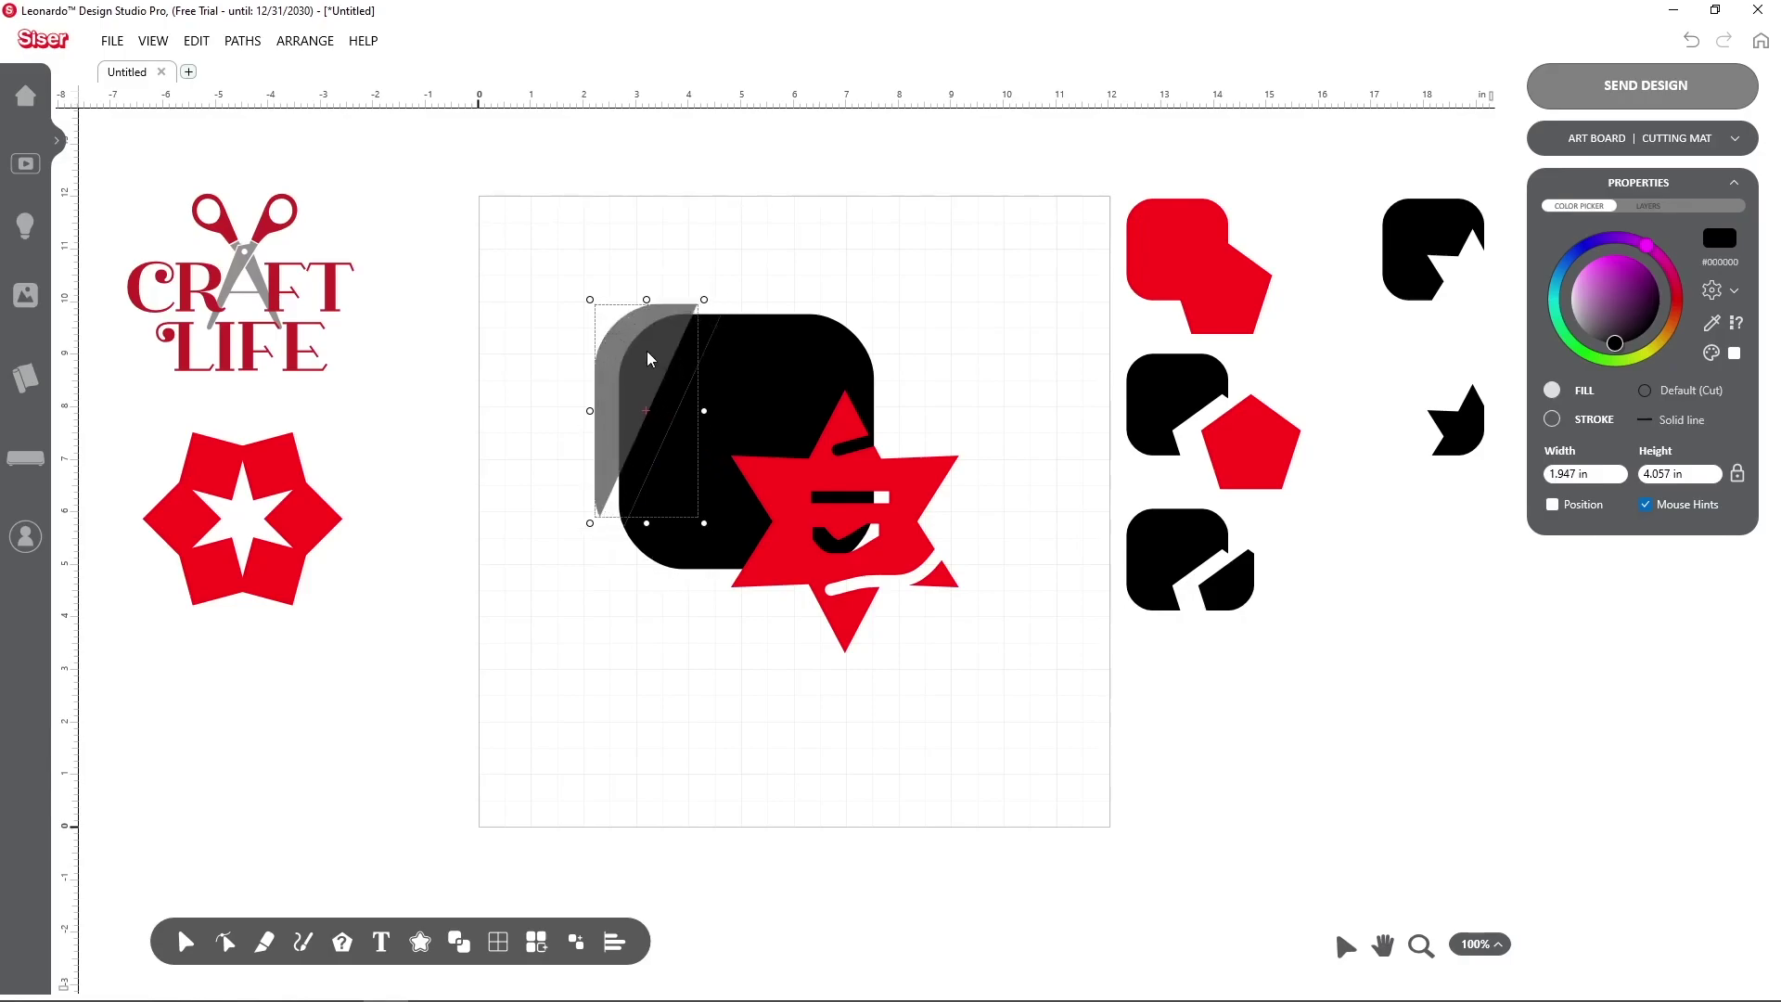
{"action": "left_click", "coordinate": [754, 244]}
{"action": "left_click", "coordinate": [844, 529]}
{"action": "left_click", "coordinate": [265, 942]}
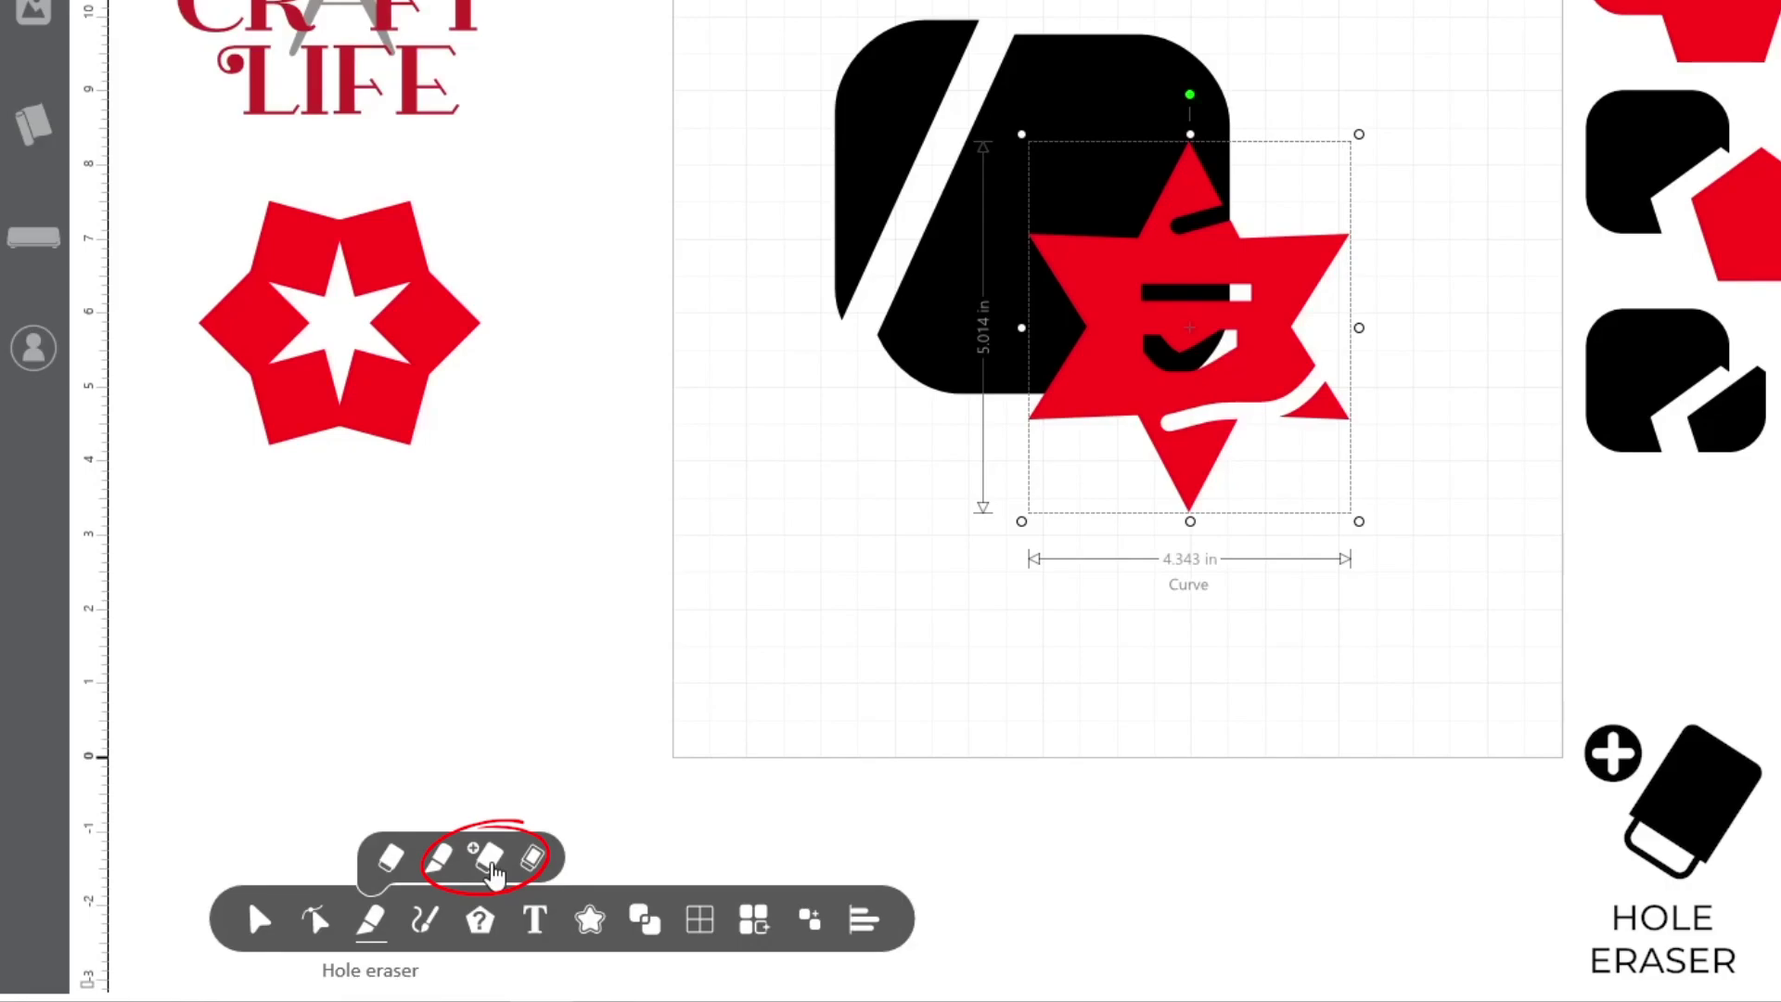
Use the Hole eraser to refill the star's horizontal bar and another erased stroke.
{"action": "left_click", "coordinate": [491, 865]}
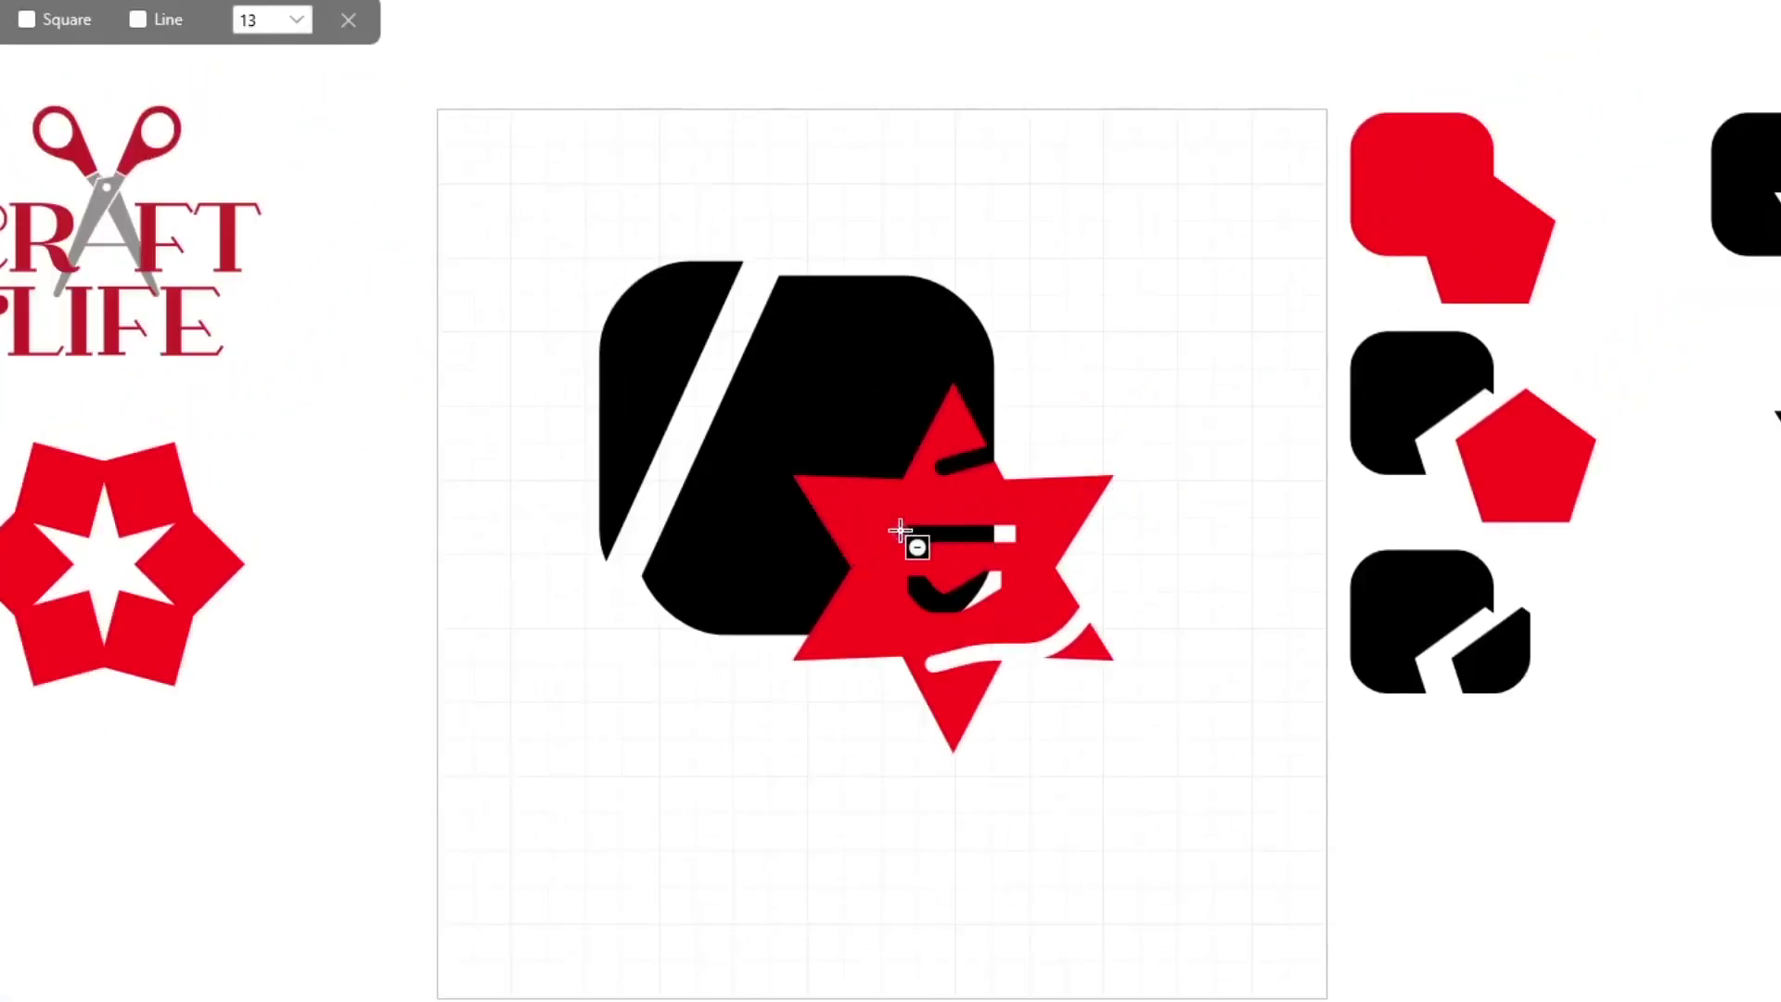
{"action": "left_click_drag", "start_coordinate": [898, 530], "coordinate": [1021, 545]}
{"action": "left_click_drag", "start_coordinate": [974, 390], "coordinate": [955, 776]}
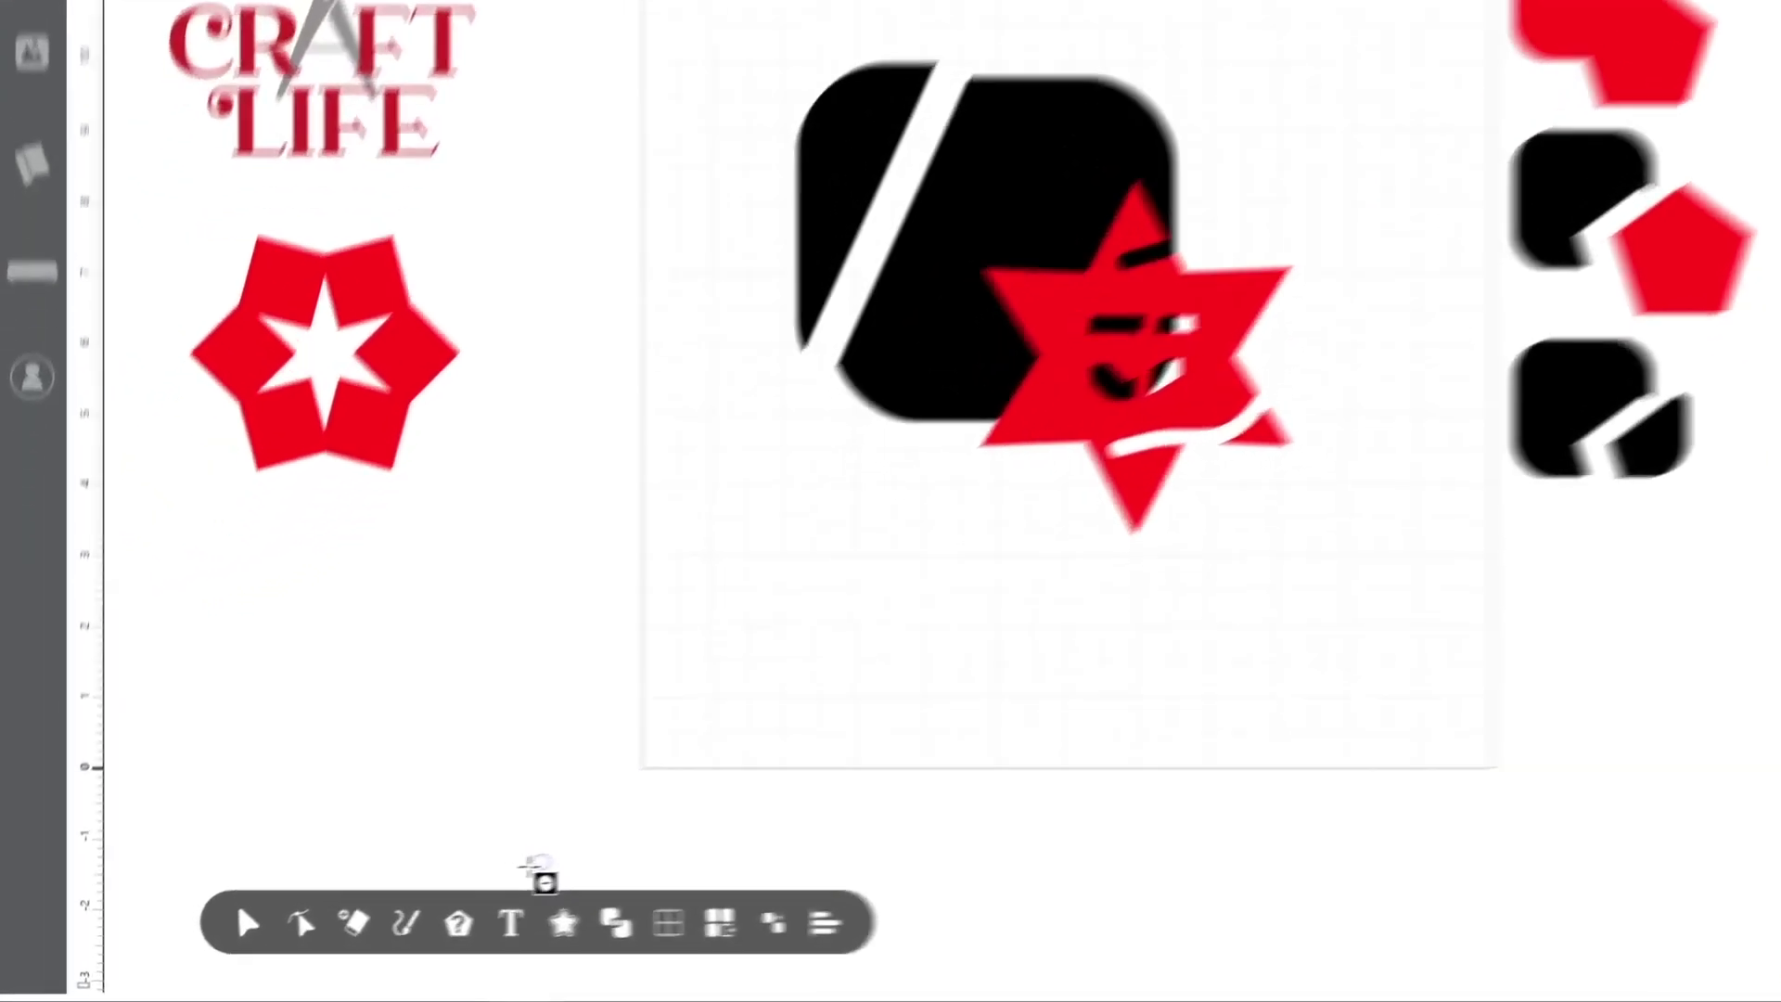
{"action": "left_click", "coordinate": [265, 941]}
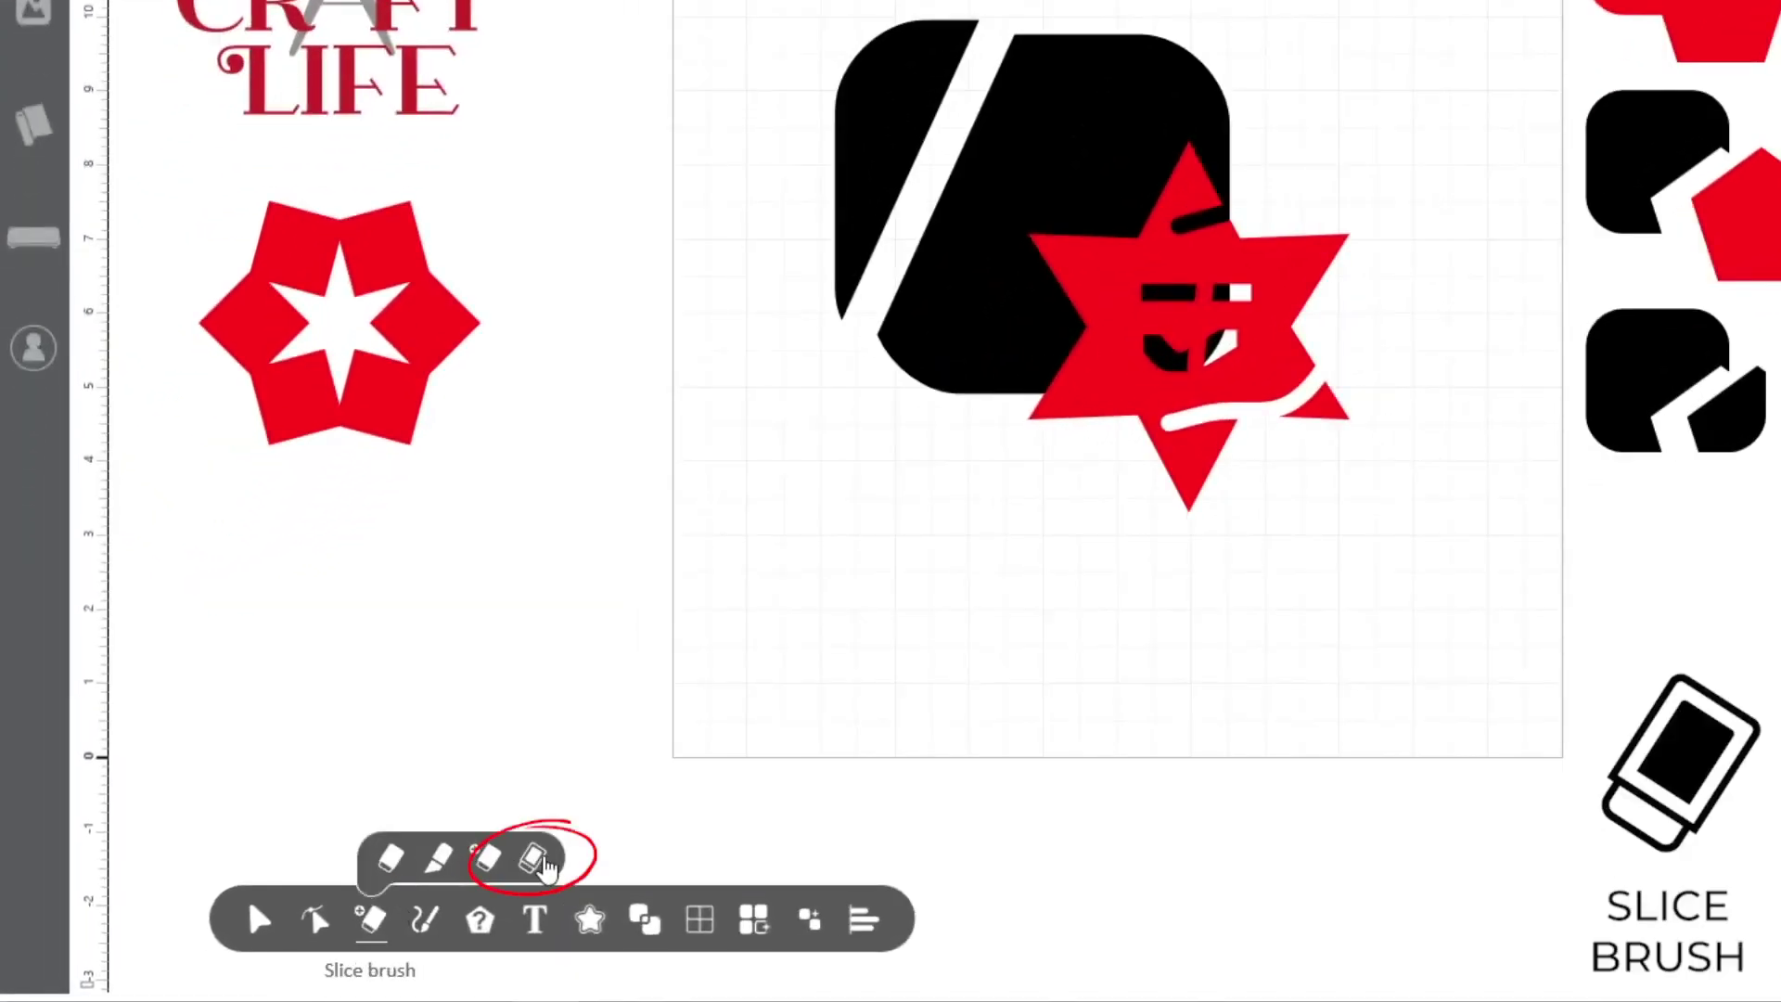
Slice a thin diagonal strip across the black square and drag it out to the upper right.
{"action": "left_click", "coordinate": [543, 864]}
{"action": "left_click_drag", "start_coordinate": [867, 428], "coordinate": [947, 351]}
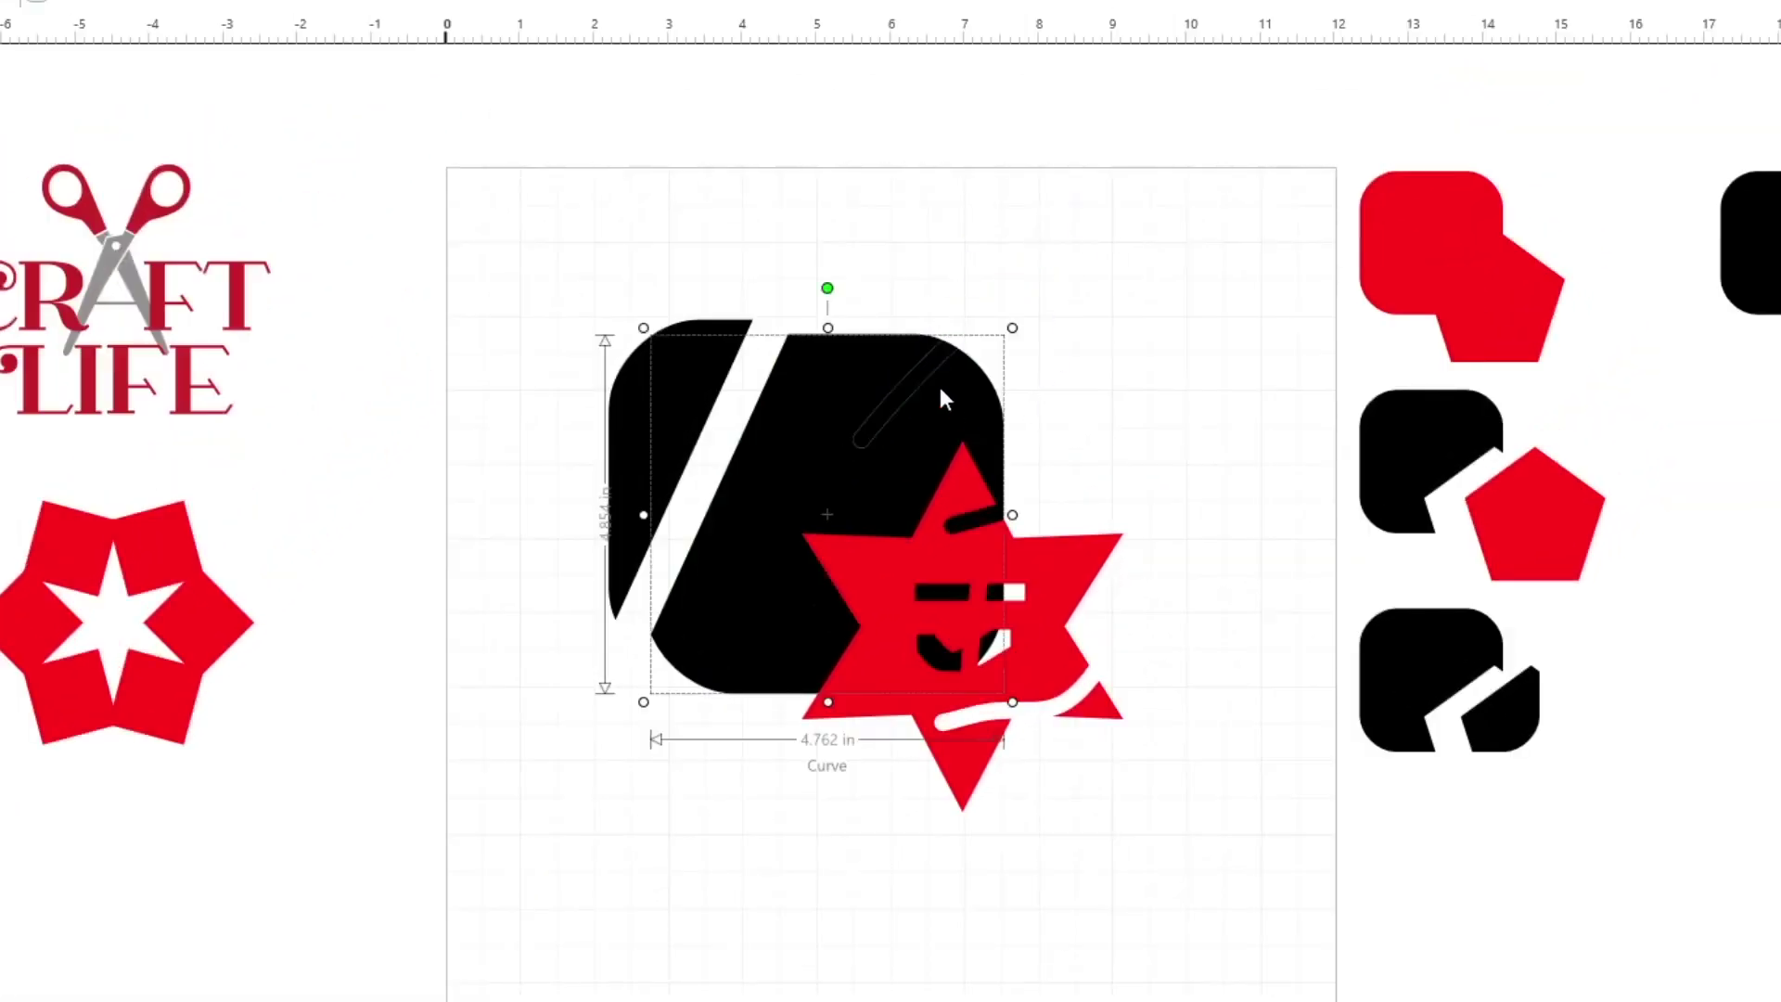
{"action": "left_click", "coordinate": [1037, 292]}
{"action": "left_click_drag", "start_coordinate": [940, 358], "coordinate": [1148, 320]}
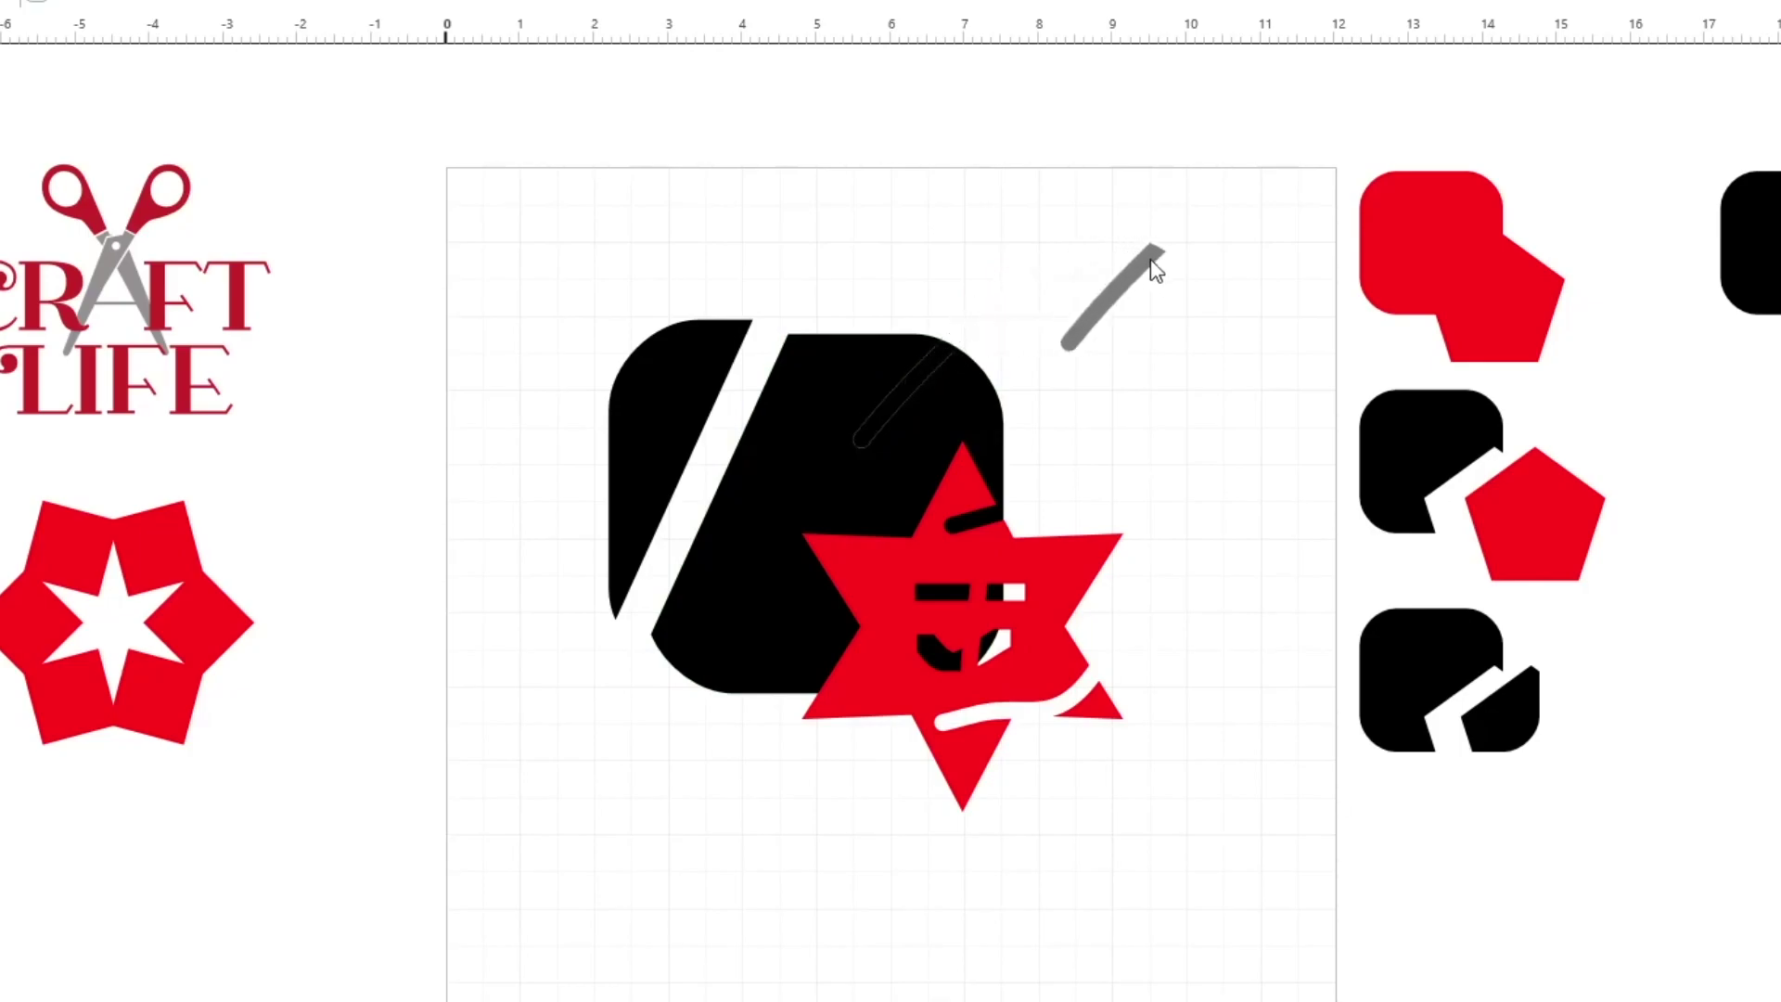
{"action": "left_click", "coordinate": [1191, 513]}
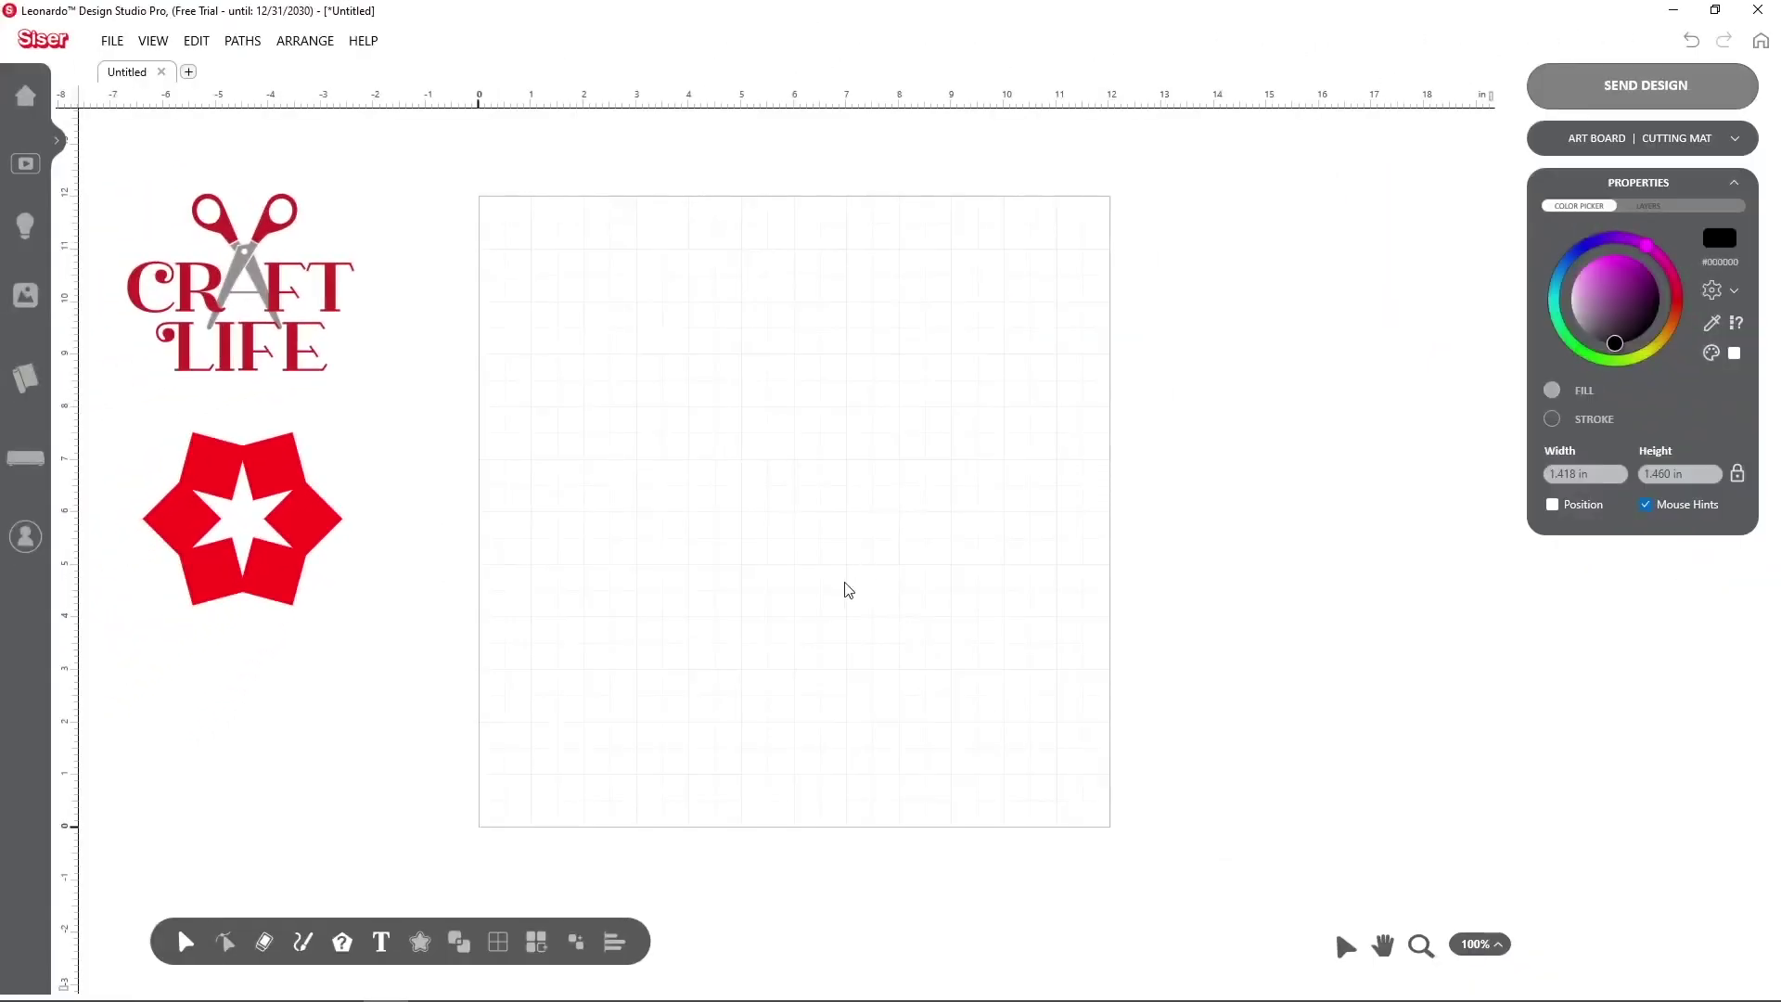
Add red College Slab text 'LEONARDO' and move it to the top of the artboard.
{"action": "left_click", "coordinate": [380, 942]}
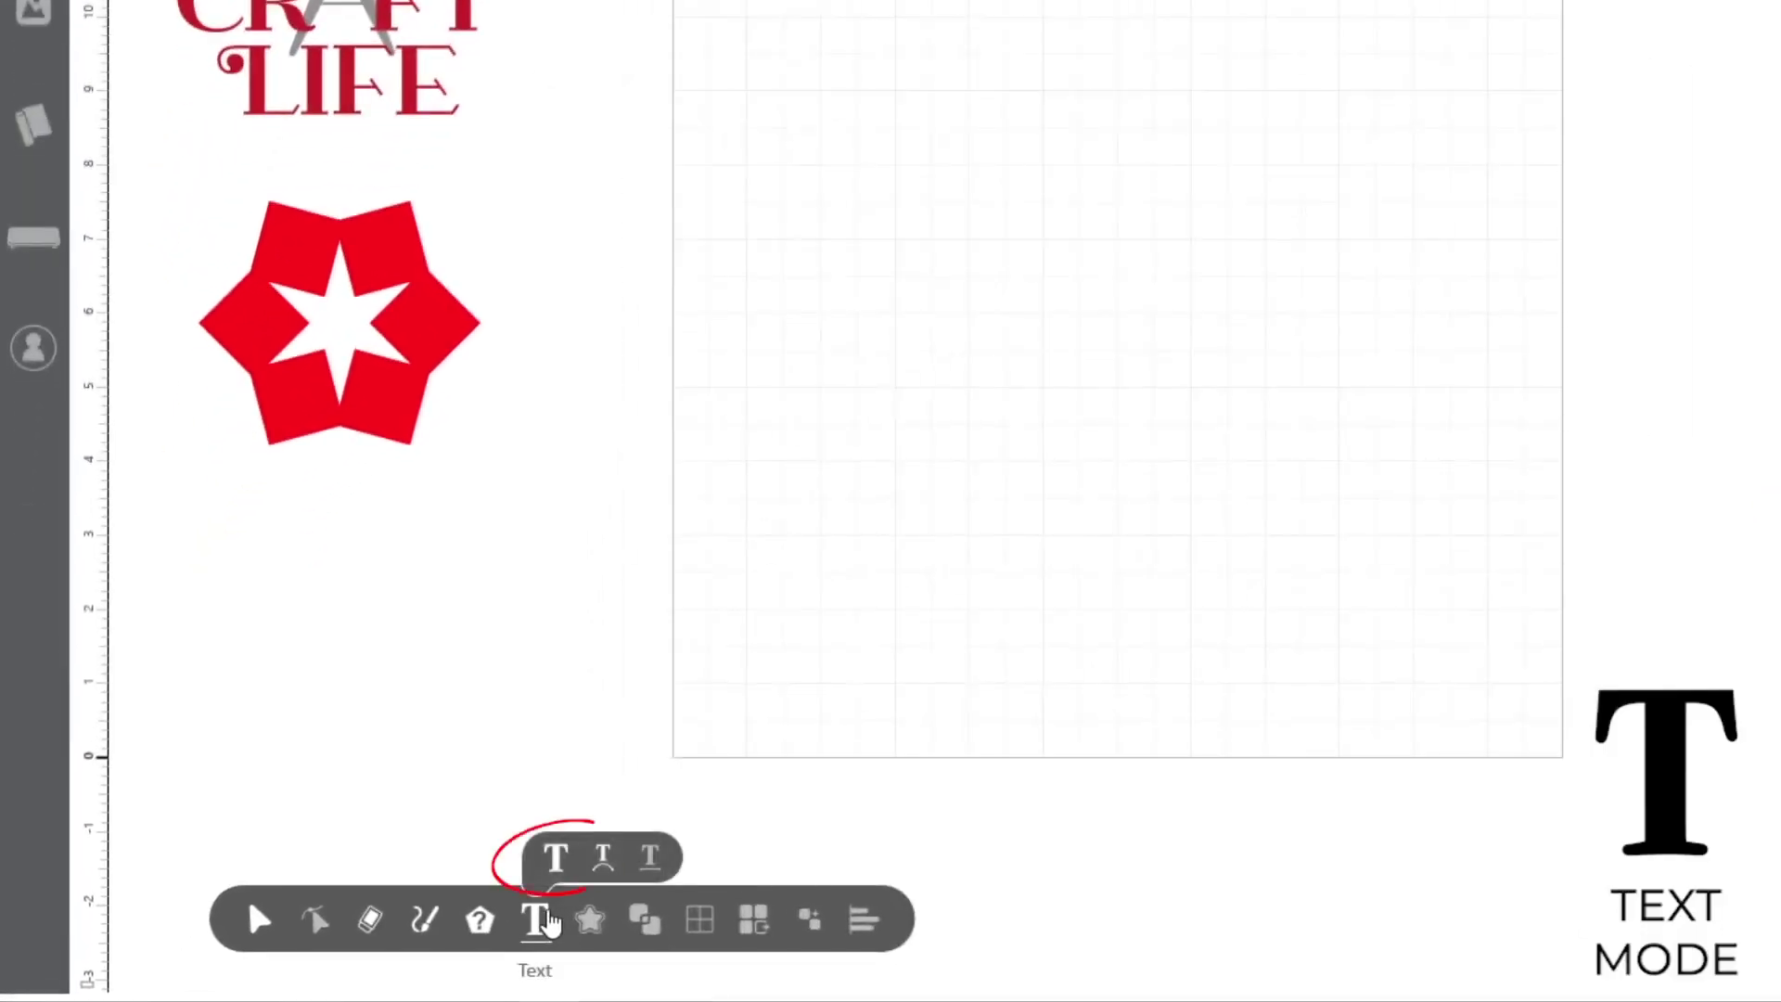
{"action": "left_click", "coordinate": [569, 869]}
{"action": "type", "text": "LEONARDO"}
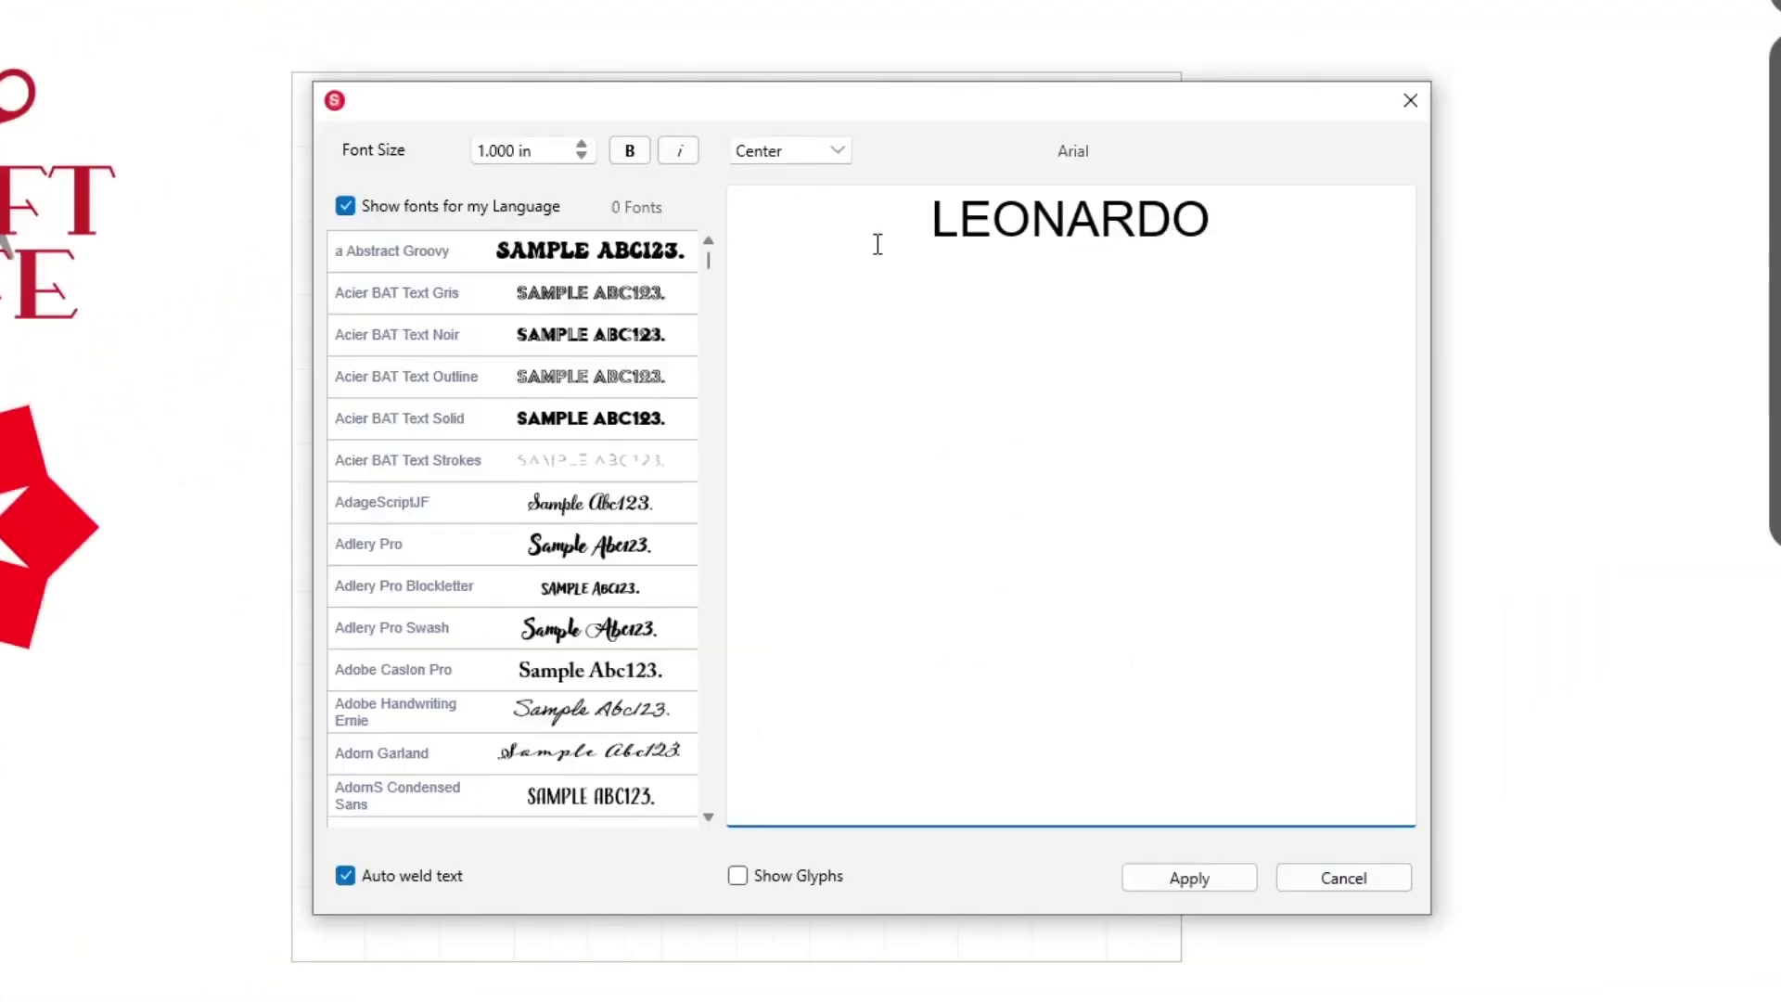
{"action": "scroll", "coordinate": [545, 644], "scroll_direction": "down", "scroll_amount": 10}
{"action": "left_click", "coordinate": [543, 681]}
{"action": "left_click", "coordinate": [1190, 876]}
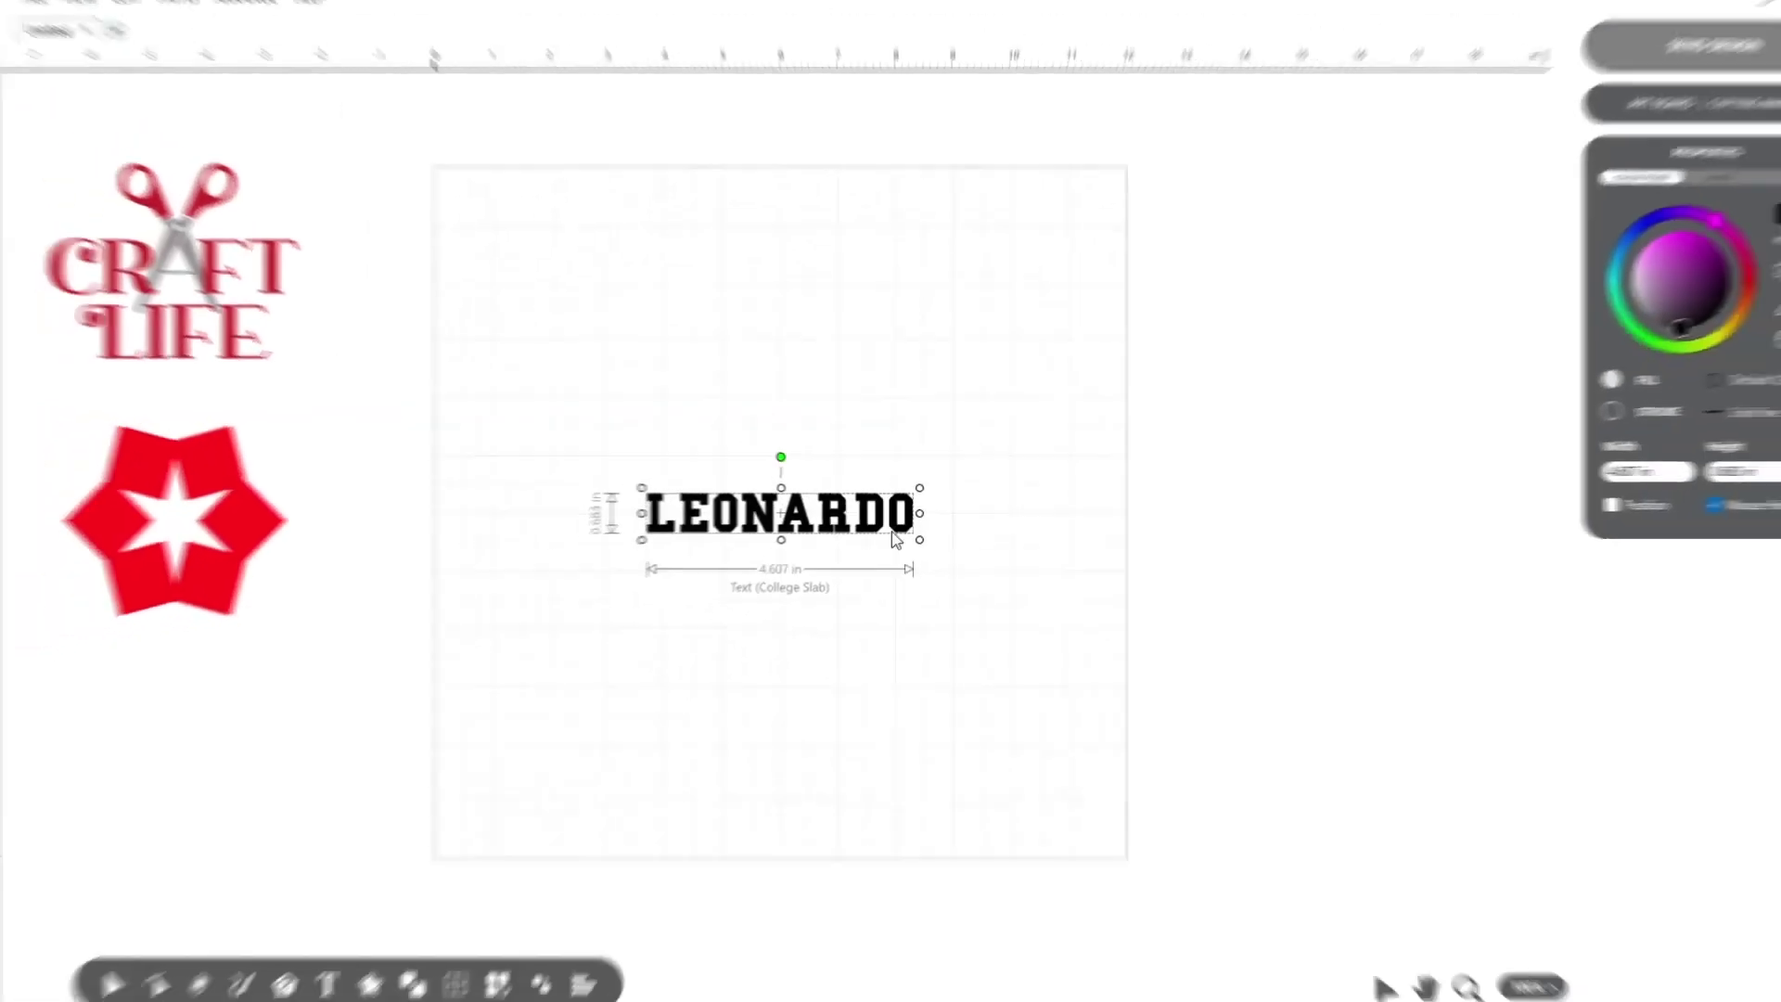
{"action": "left_click", "coordinate": [1648, 254]}
{"action": "key", "text": "Escape"}
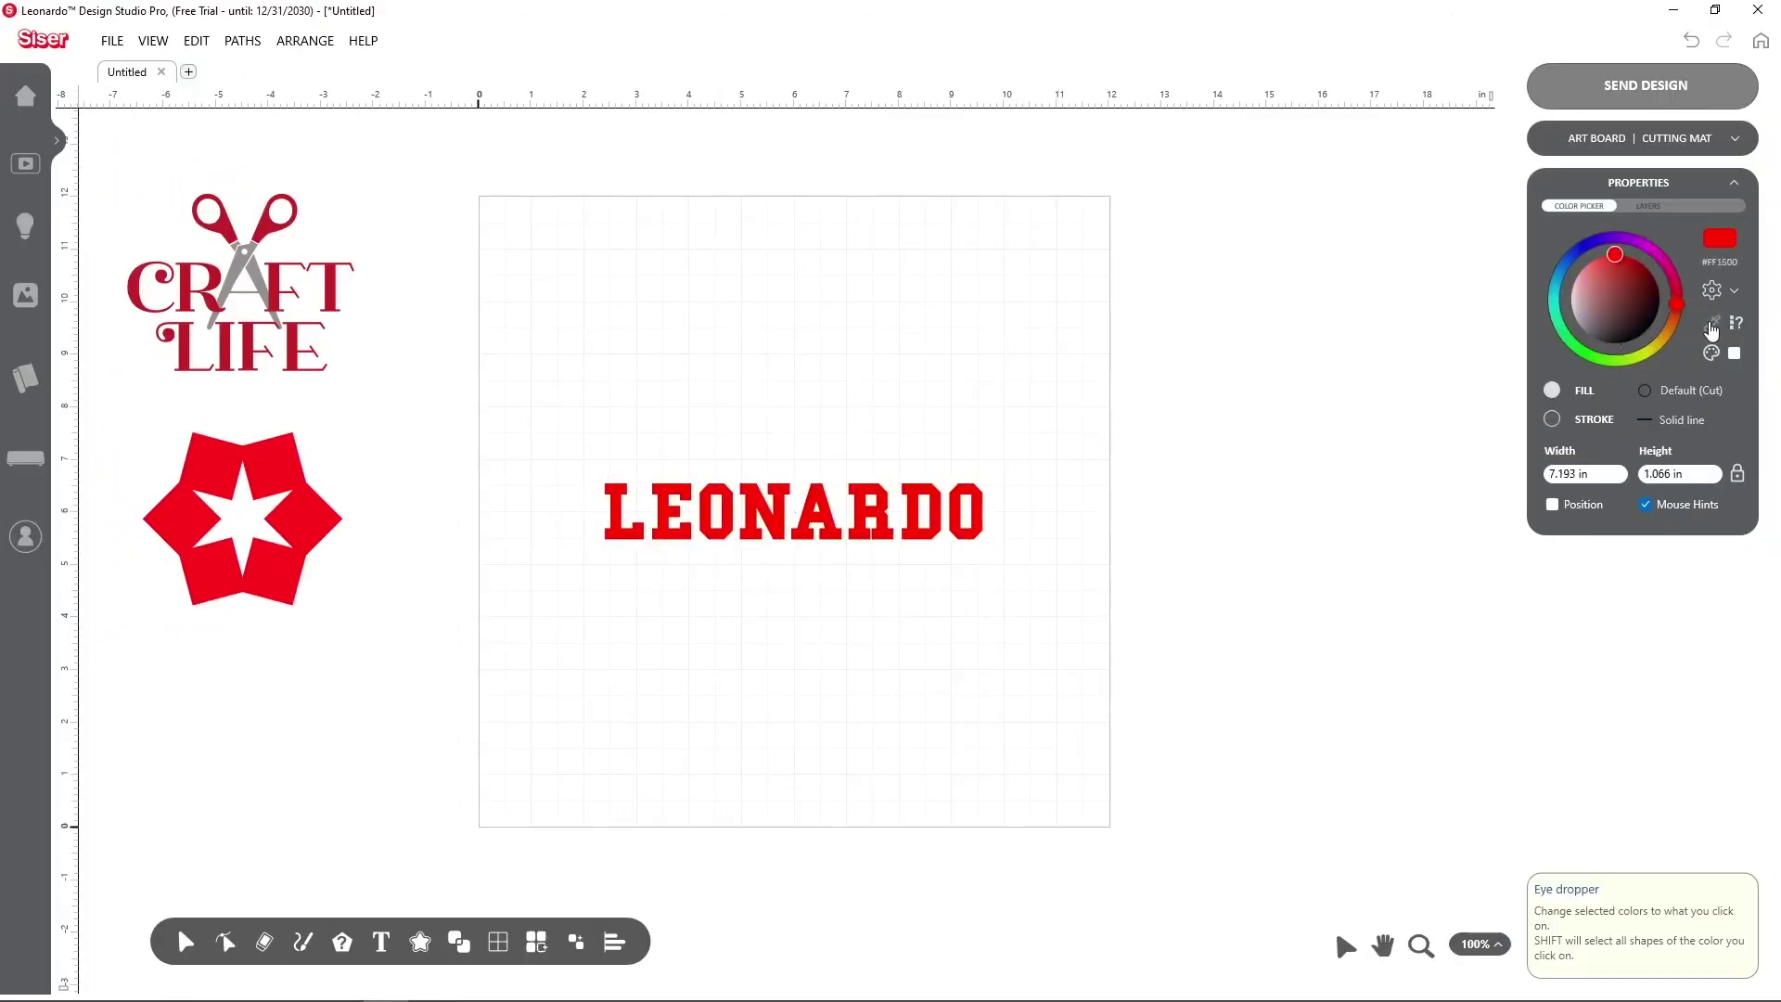
{"action": "left_click_drag", "start_coordinate": [870, 501], "coordinate": [869, 286]}
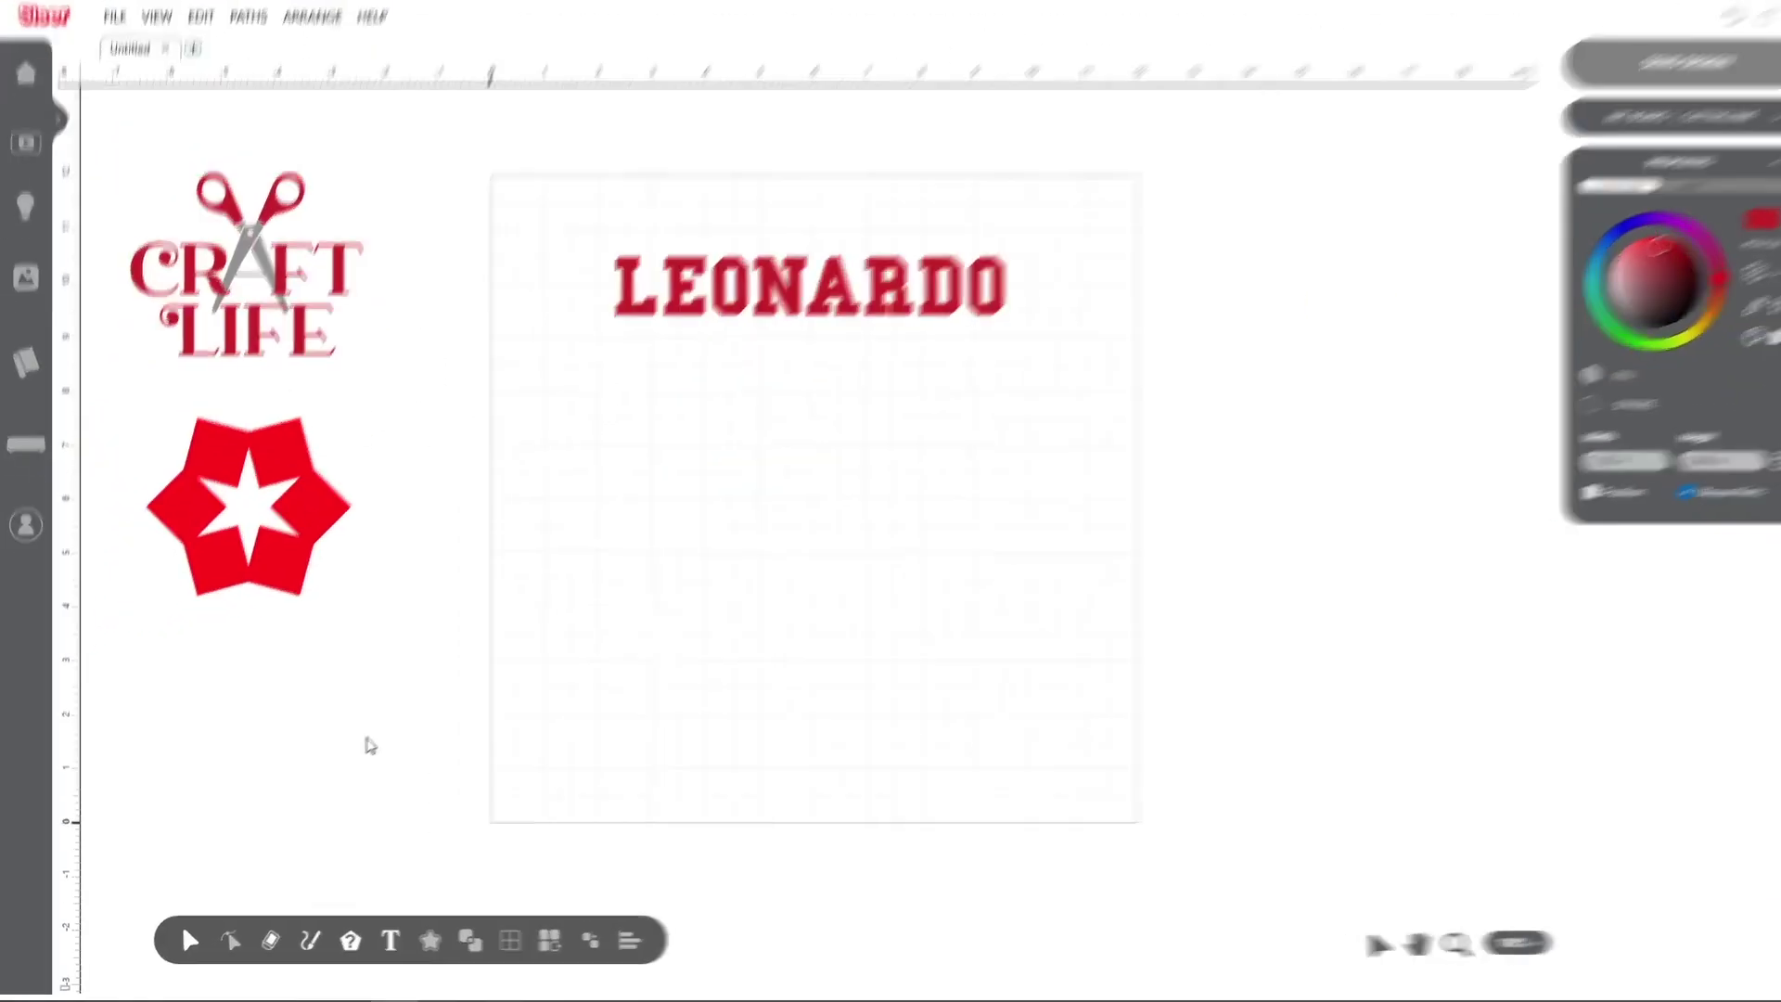
{"action": "left_click", "coordinate": [379, 942]}
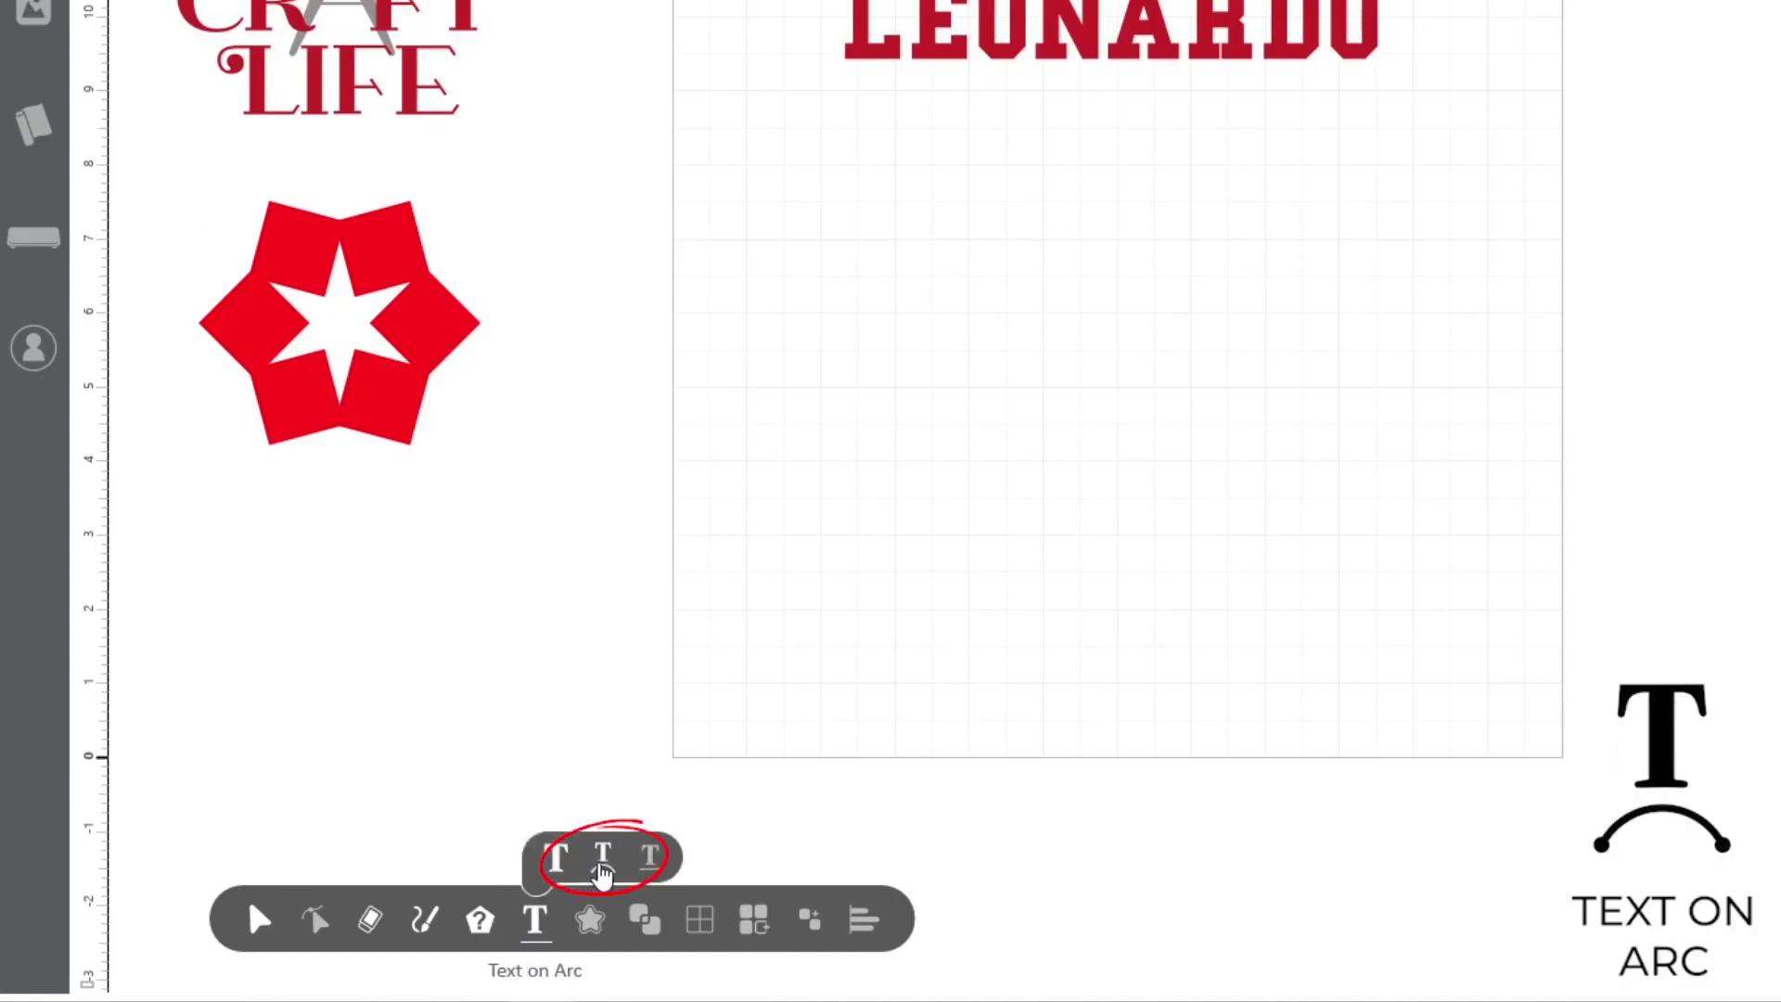
Rewrite the arc text as LEONARDO and PRO on two lines in College Slab.
{"action": "left_click", "coordinate": [602, 873]}
{"action": "key", "text": "BackSpace"}
{"action": "key", "text": "BackSpace"}
{"action": "key", "text": "BackSpace"}
{"action": "type", "text": "NARDO PRO"}
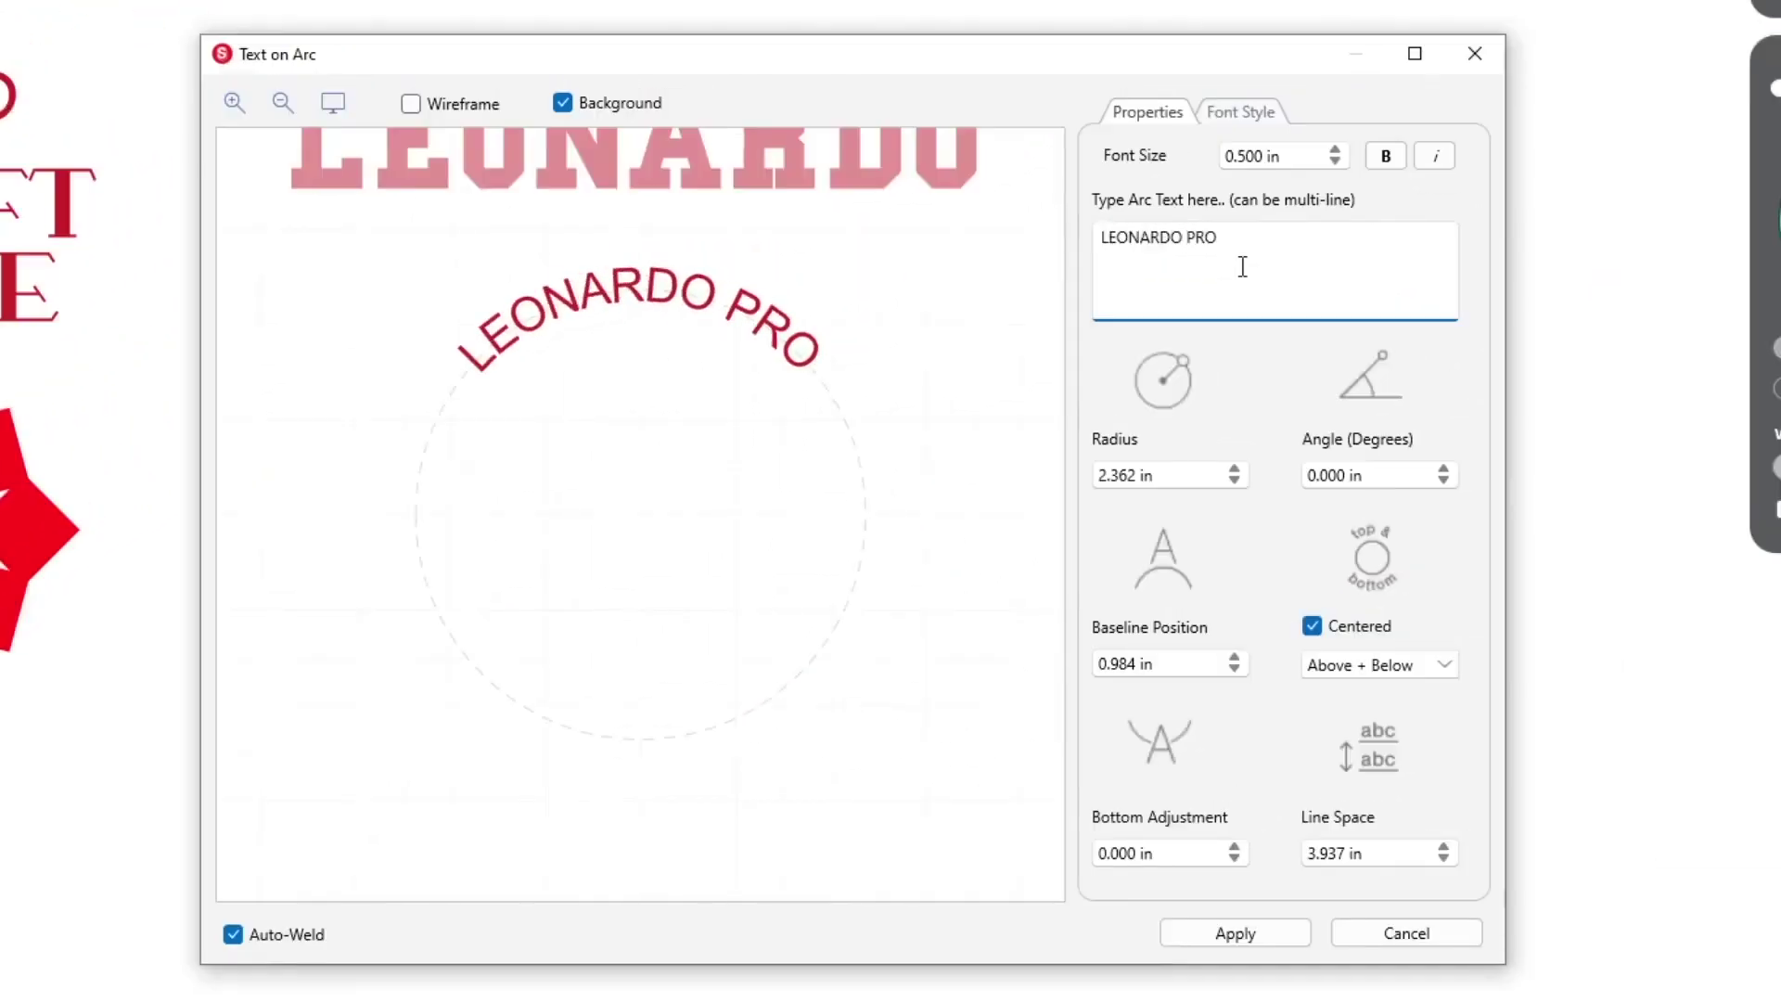
{"action": "key", "text": "Left"}
{"action": "key", "text": "Left"}
{"action": "key", "text": "Left"}
{"action": "key", "text": "BackSpace"}
{"action": "key", "text": "Return"}
{"action": "left_click", "coordinate": [1240, 112]}
{"action": "scroll", "coordinate": [1323, 386], "scroll_direction": "down", "scroll_amount": 10}
{"action": "scroll", "coordinate": [1328, 374], "scroll_direction": "down", "scroll_amount": 5}
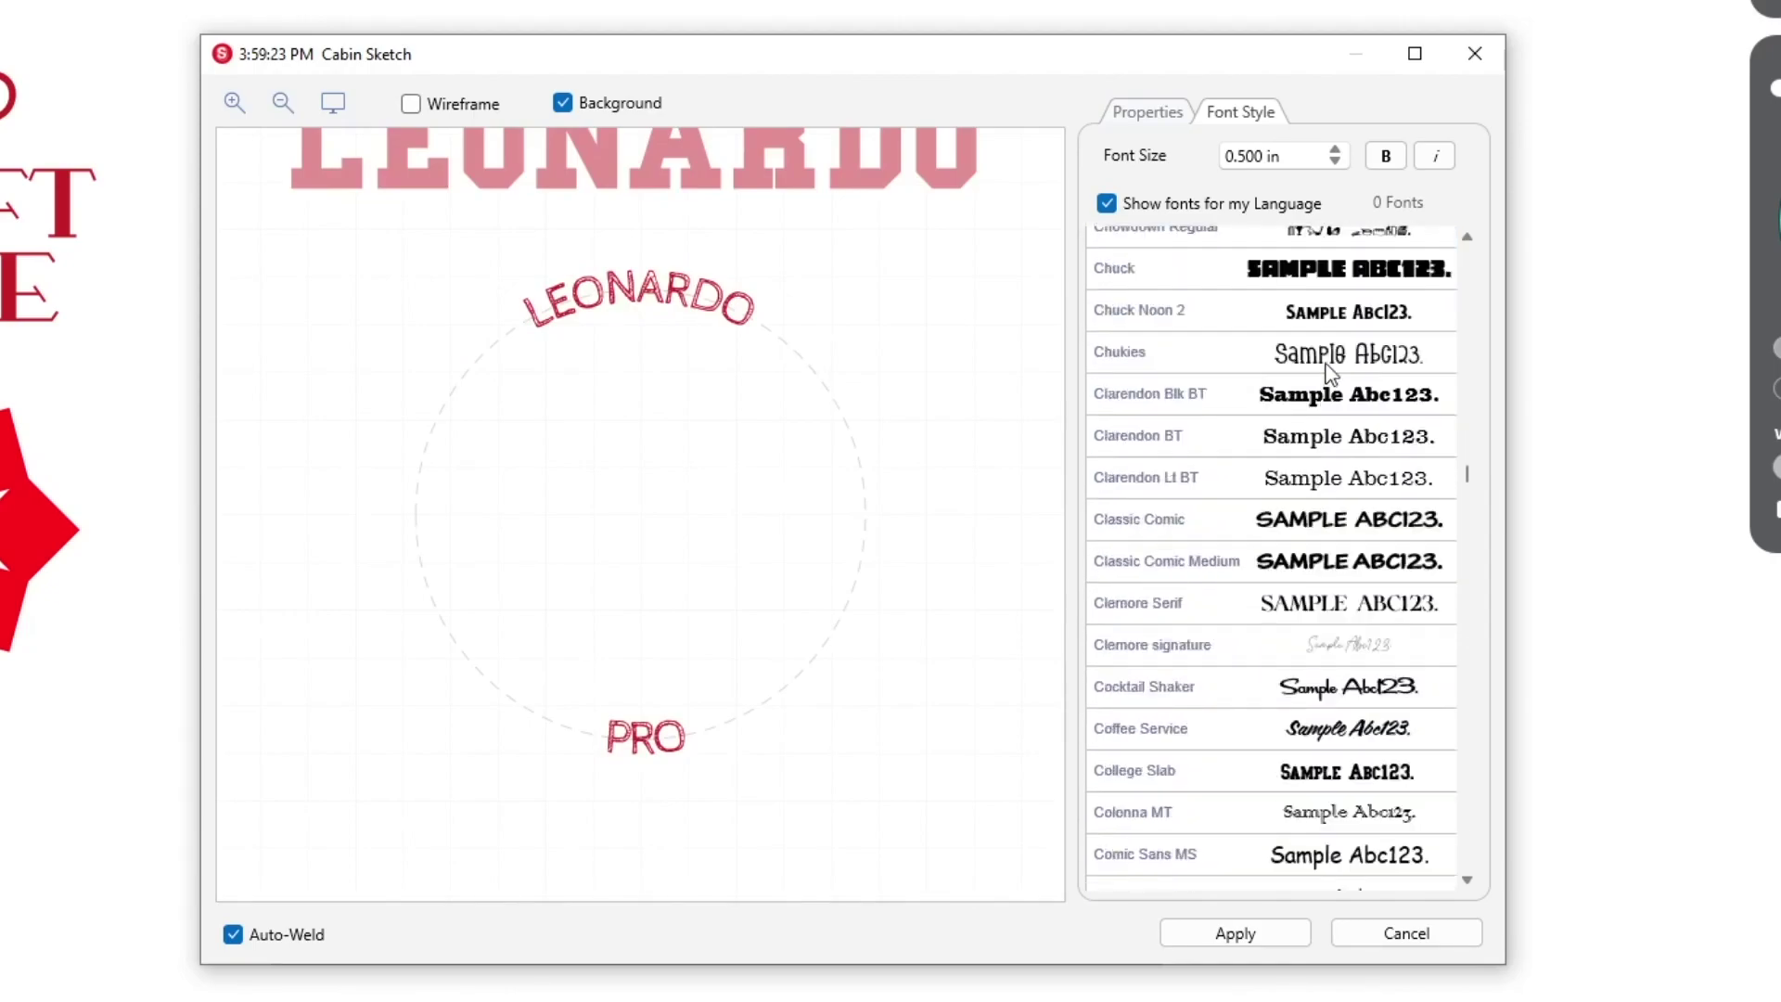
{"action": "left_click", "coordinate": [1329, 769]}
{"action": "scroll", "coordinate": [1328, 557], "scroll_direction": "down", "scroll_amount": 6}
Adjust the arc's rotation, circle position, radius and angle.
{"action": "left_click", "coordinate": [1148, 111]}
{"action": "mouse_move", "coordinate": [652, 290]}
{"action": "left_mouse_down"}
{"action": "mouse_move", "coordinate": [834, 377]}
{"action": "mouse_move", "coordinate": [653, 445]}
{"action": "left_mouse_up"}
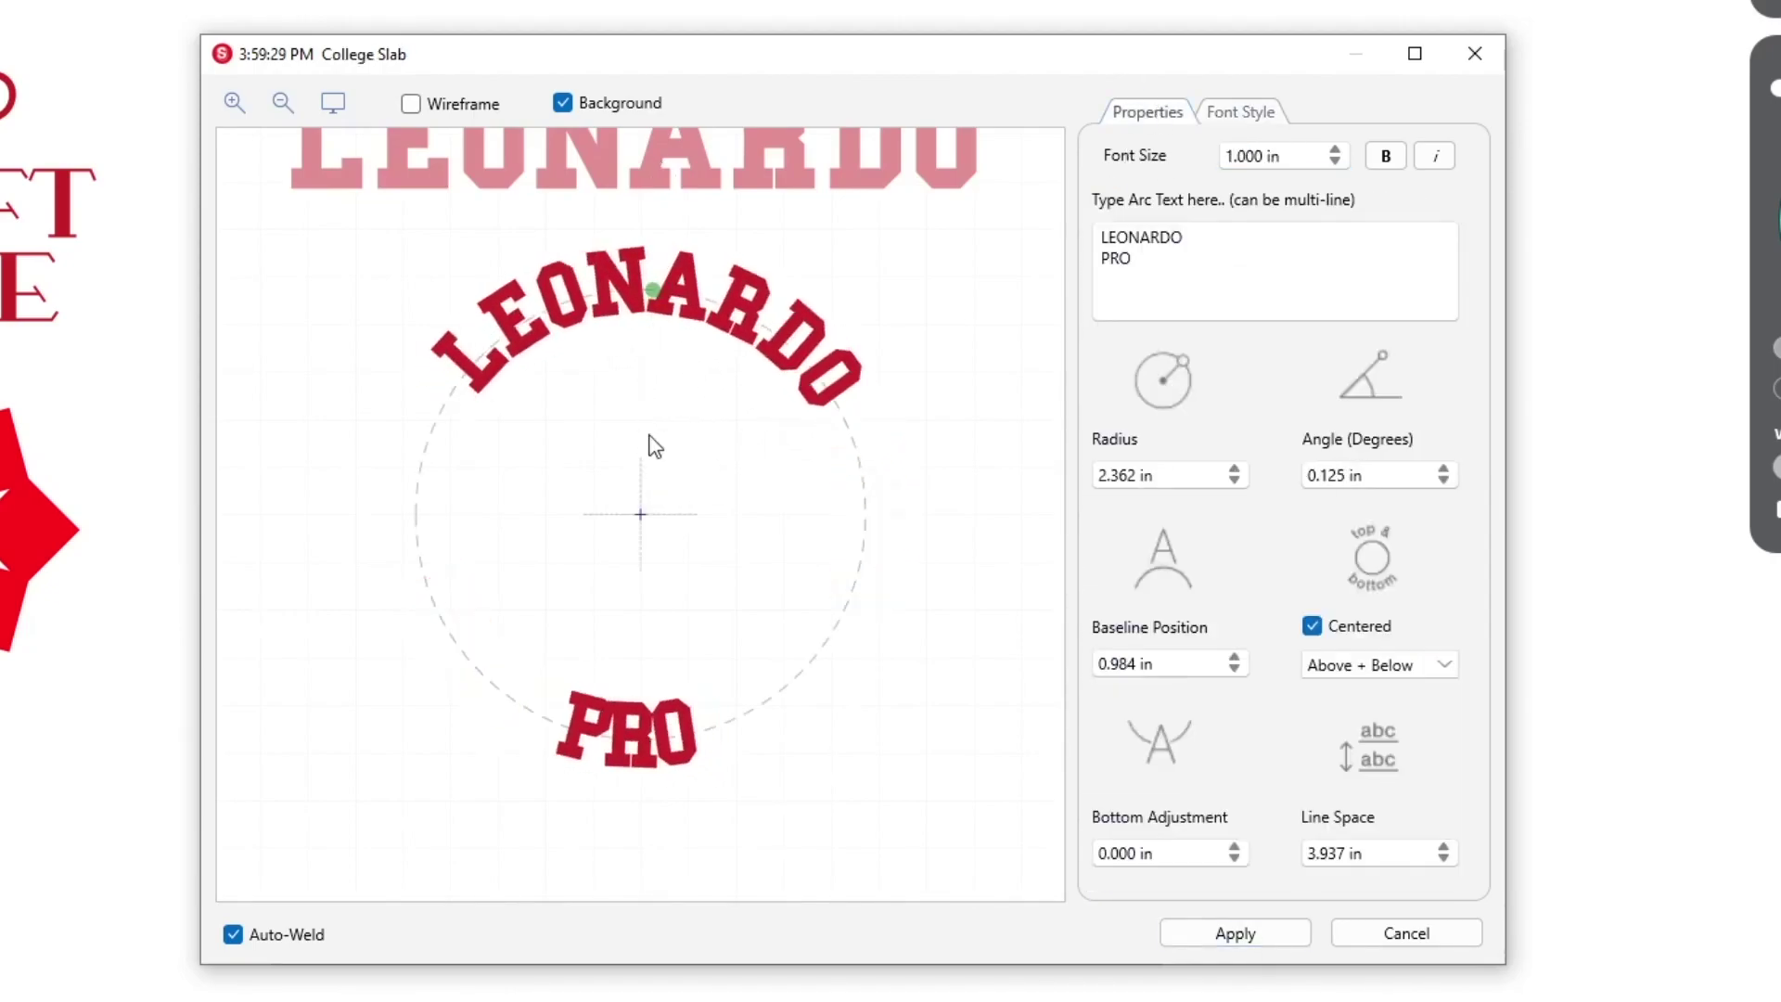
{"action": "mouse_move", "coordinate": [640, 513]}
{"action": "left_mouse_down"}
{"action": "mouse_move", "coordinate": [592, 510]}
{"action": "mouse_move", "coordinate": [603, 450]}
{"action": "mouse_move", "coordinate": [607, 465]}
{"action": "left_mouse_up"}
{"action": "left_click_drag", "start_coordinate": [832, 504], "coordinate": [793, 501]}
{"action": "left_click_drag", "start_coordinate": [607, 496], "coordinate": [665, 531]}
{"action": "left_click", "coordinate": [1233, 470]}
{"action": "left_click", "coordinate": [1446, 481]}
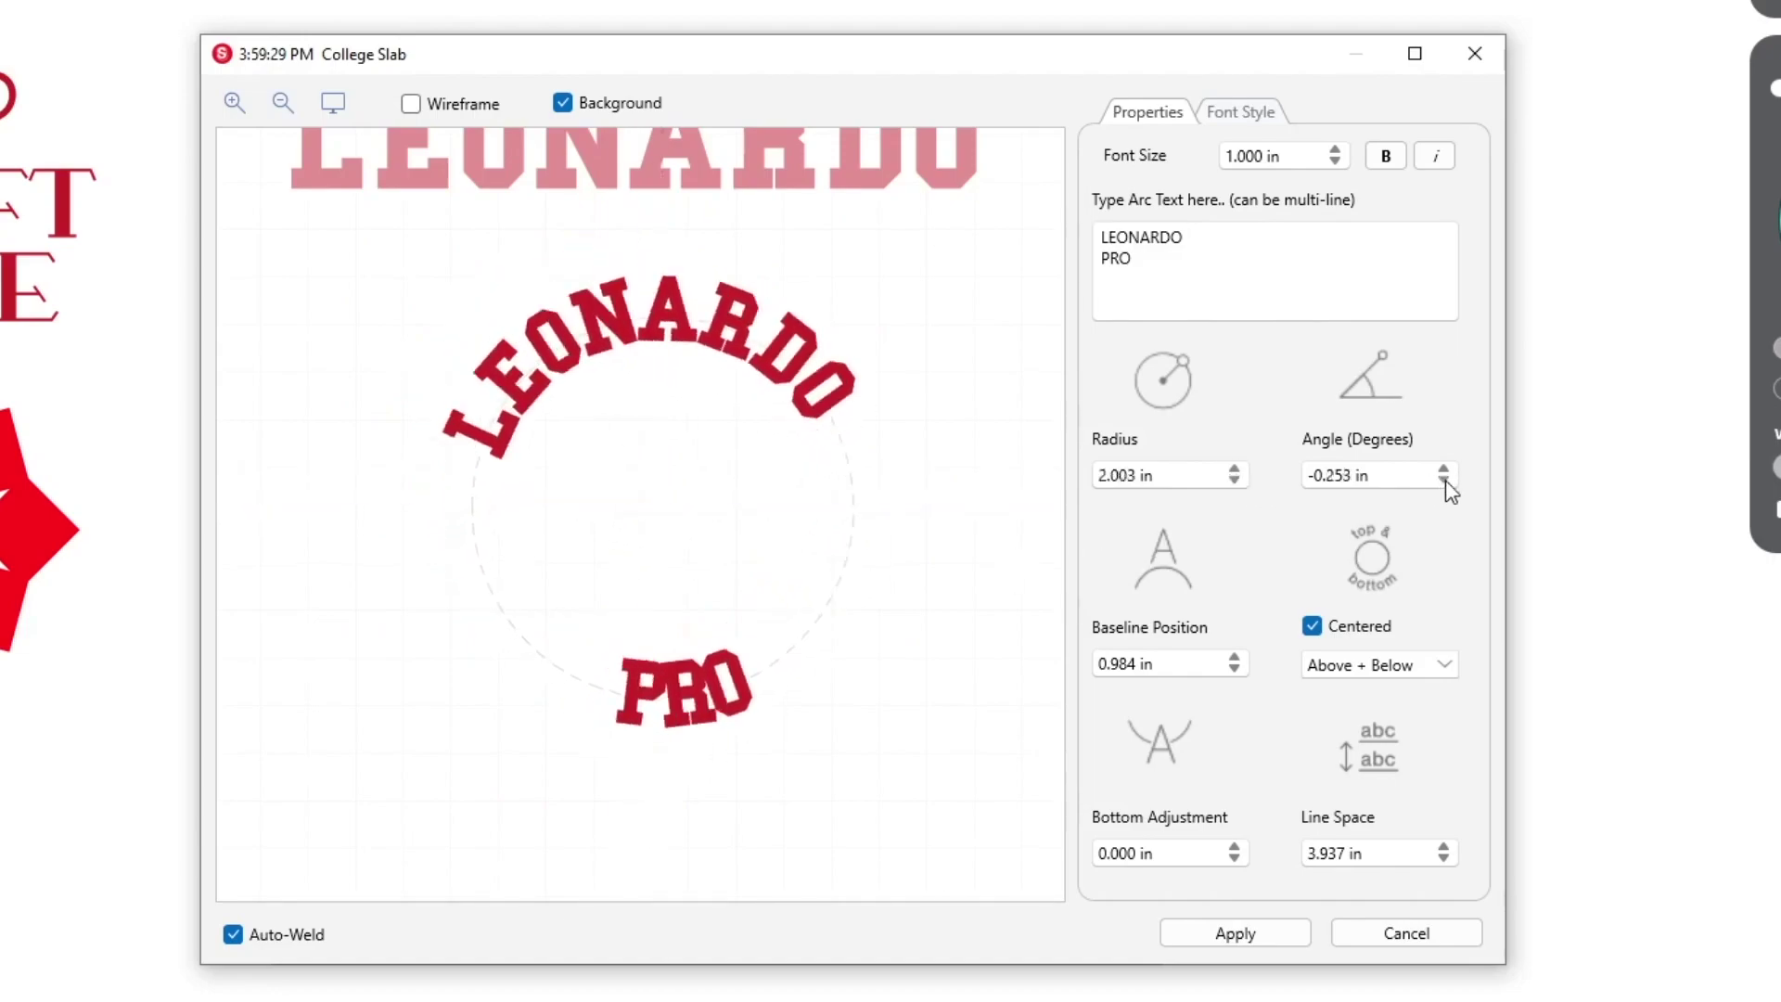
{"action": "triple_click", "coordinate": [1336, 474]}
{"action": "type", "text": "000"}
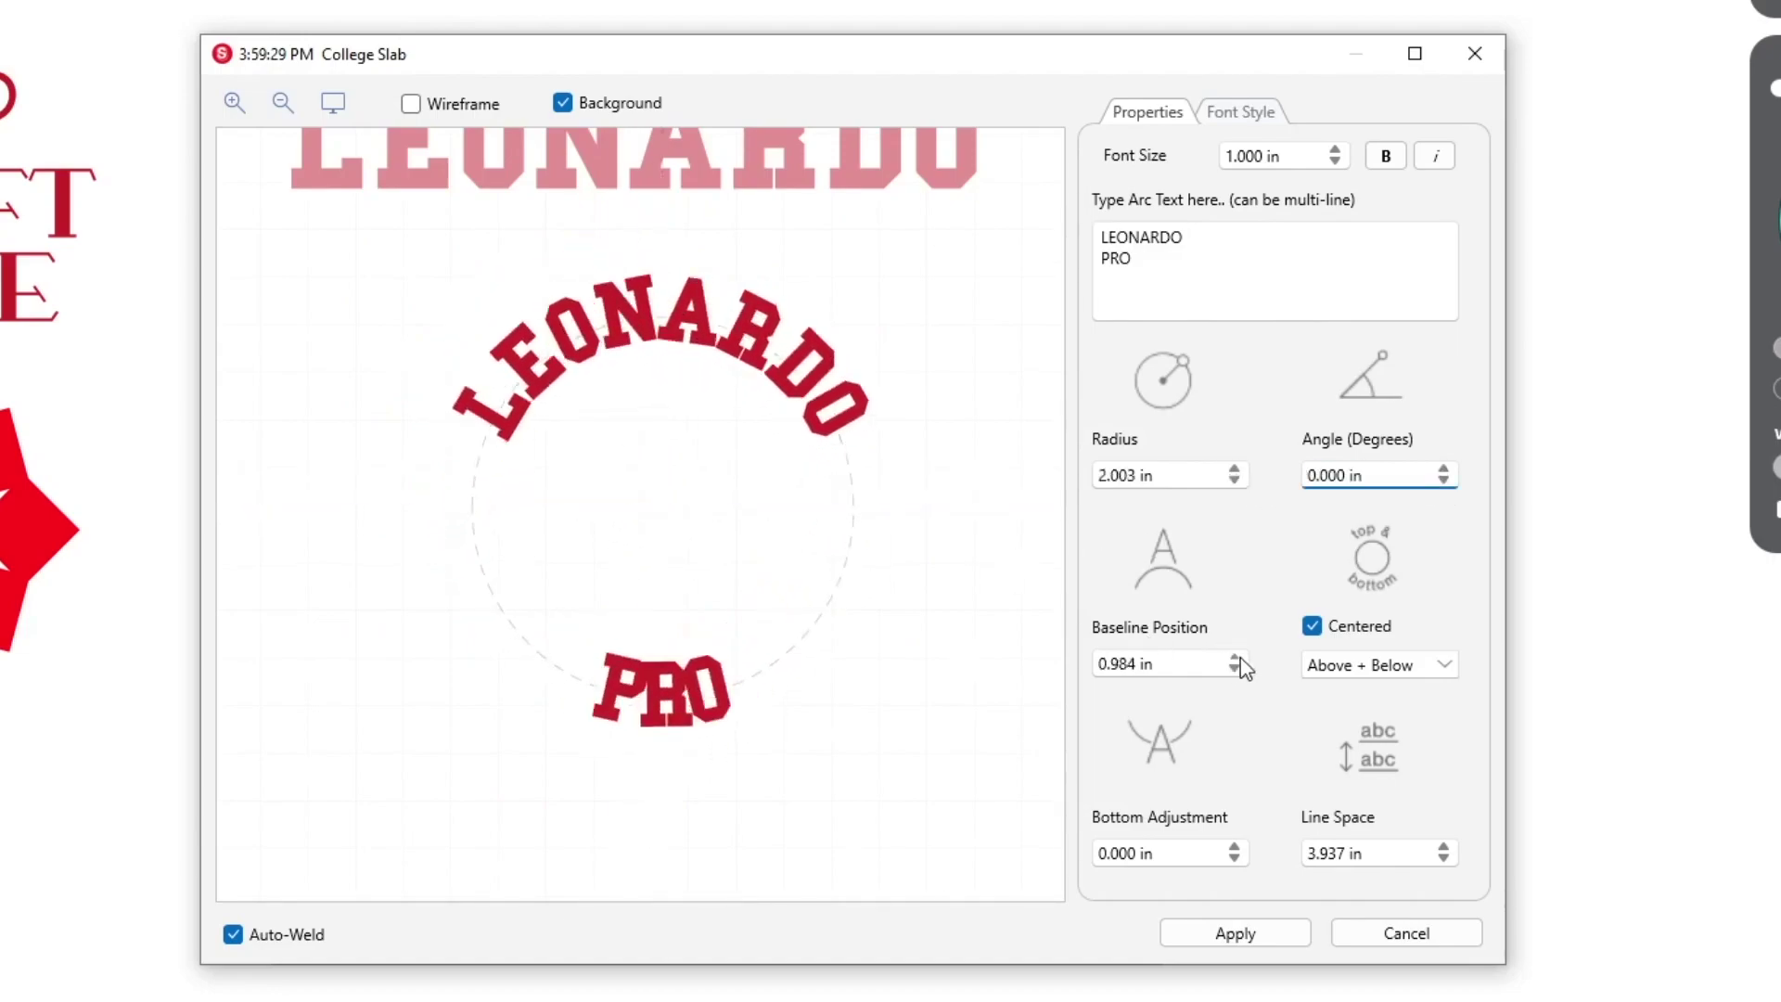
Apply the arc with baseline 0.984 in, Above + Below placement and 3.937 in line spacing.
{"action": "left_click", "coordinate": [1236, 659]}
{"action": "left_click", "coordinate": [1234, 672]}
{"action": "left_click", "coordinate": [1348, 665]}
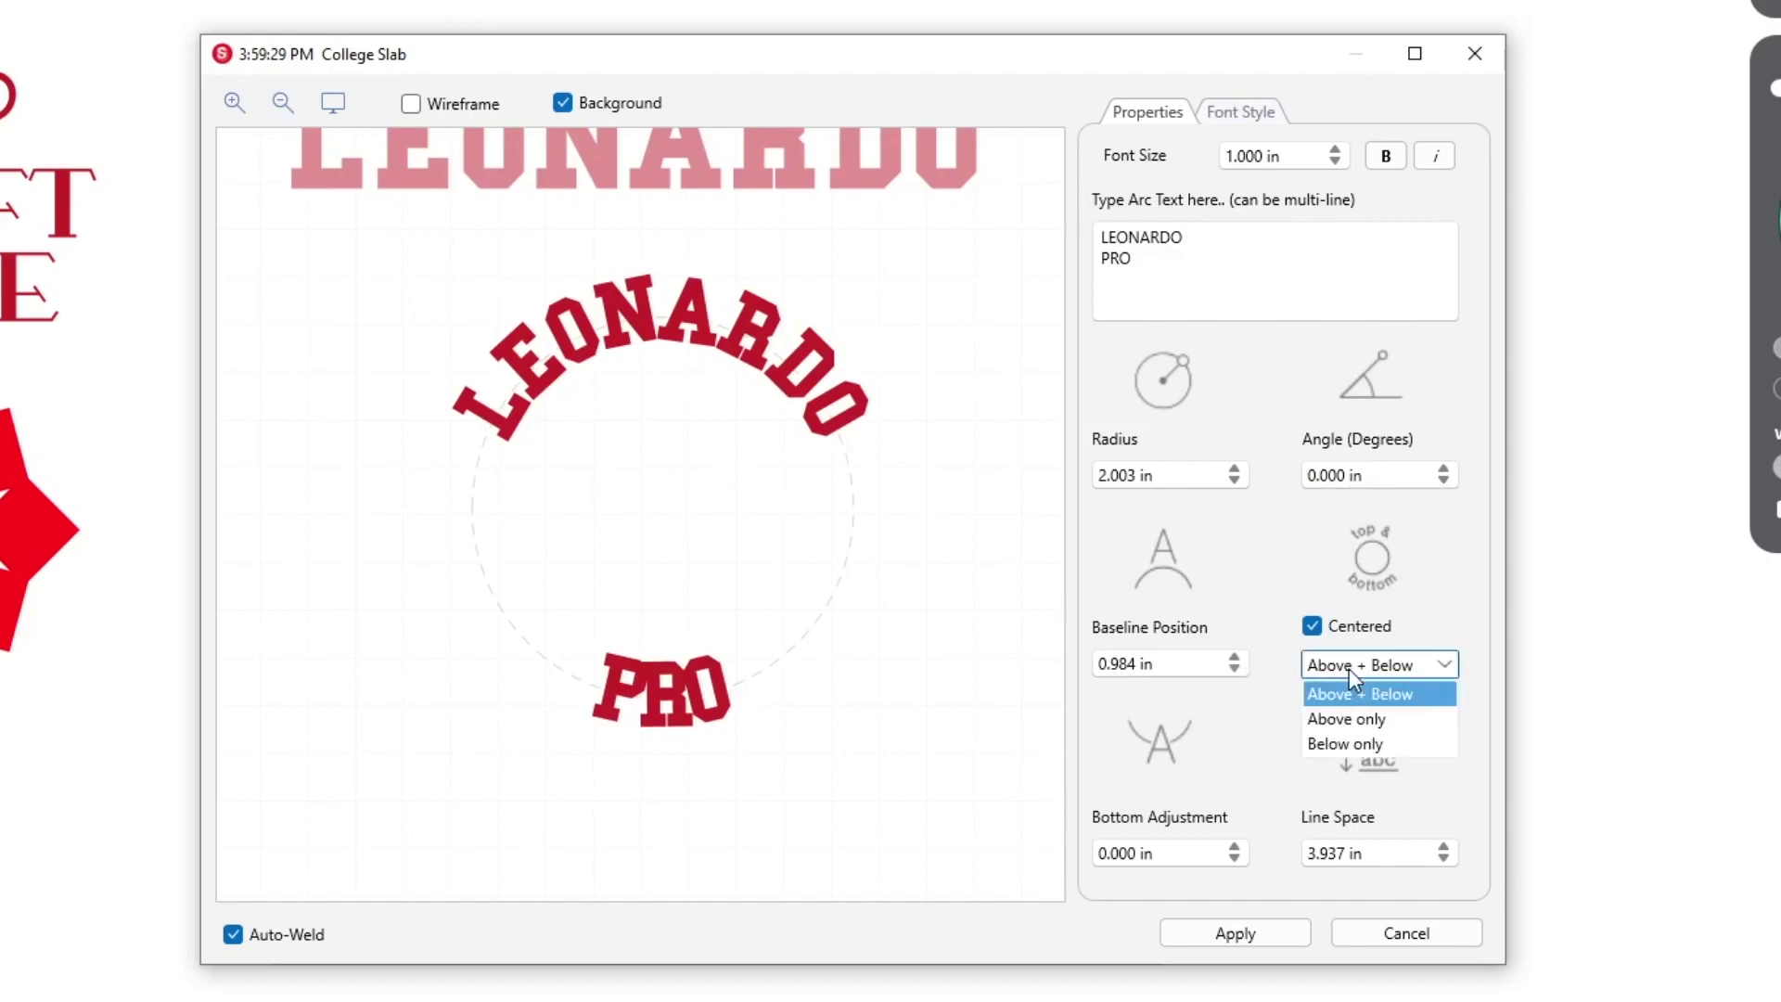
{"action": "left_click", "coordinate": [1349, 715]}
{"action": "left_click", "coordinate": [1443, 665]}
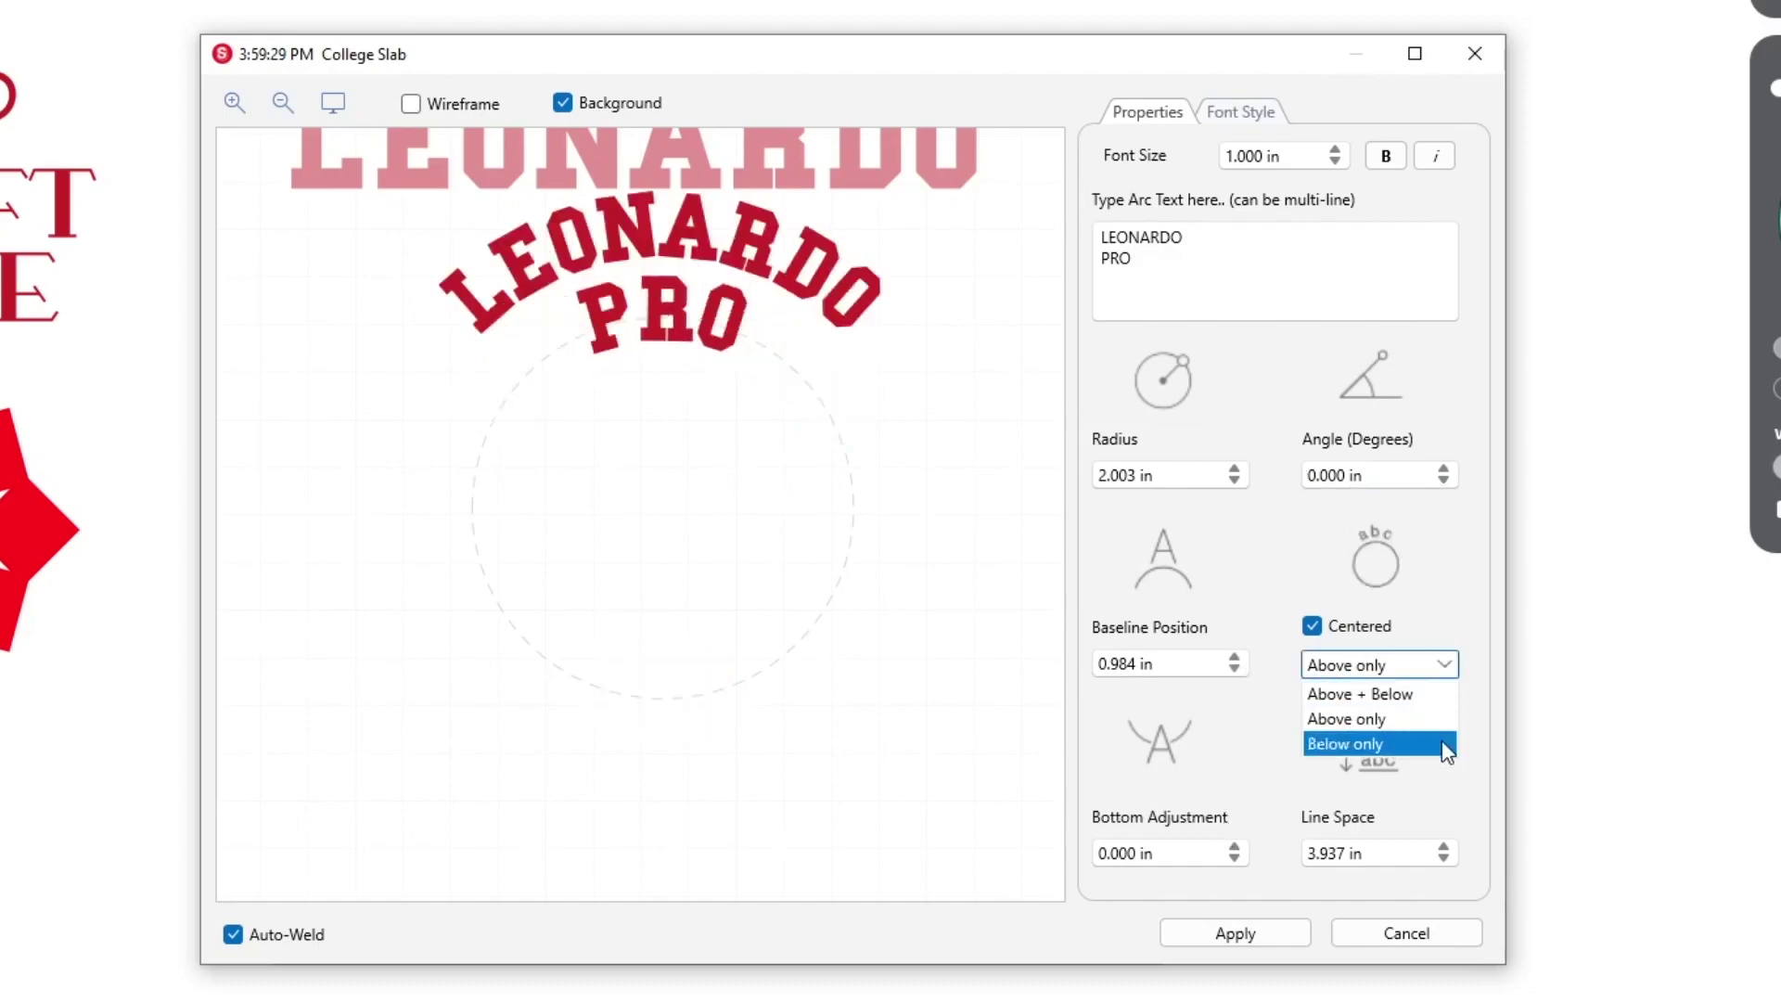
{"action": "left_click", "coordinate": [1444, 752]}
{"action": "scroll", "coordinate": [1434, 680], "scroll_direction": "up", "scroll_amount": 1}
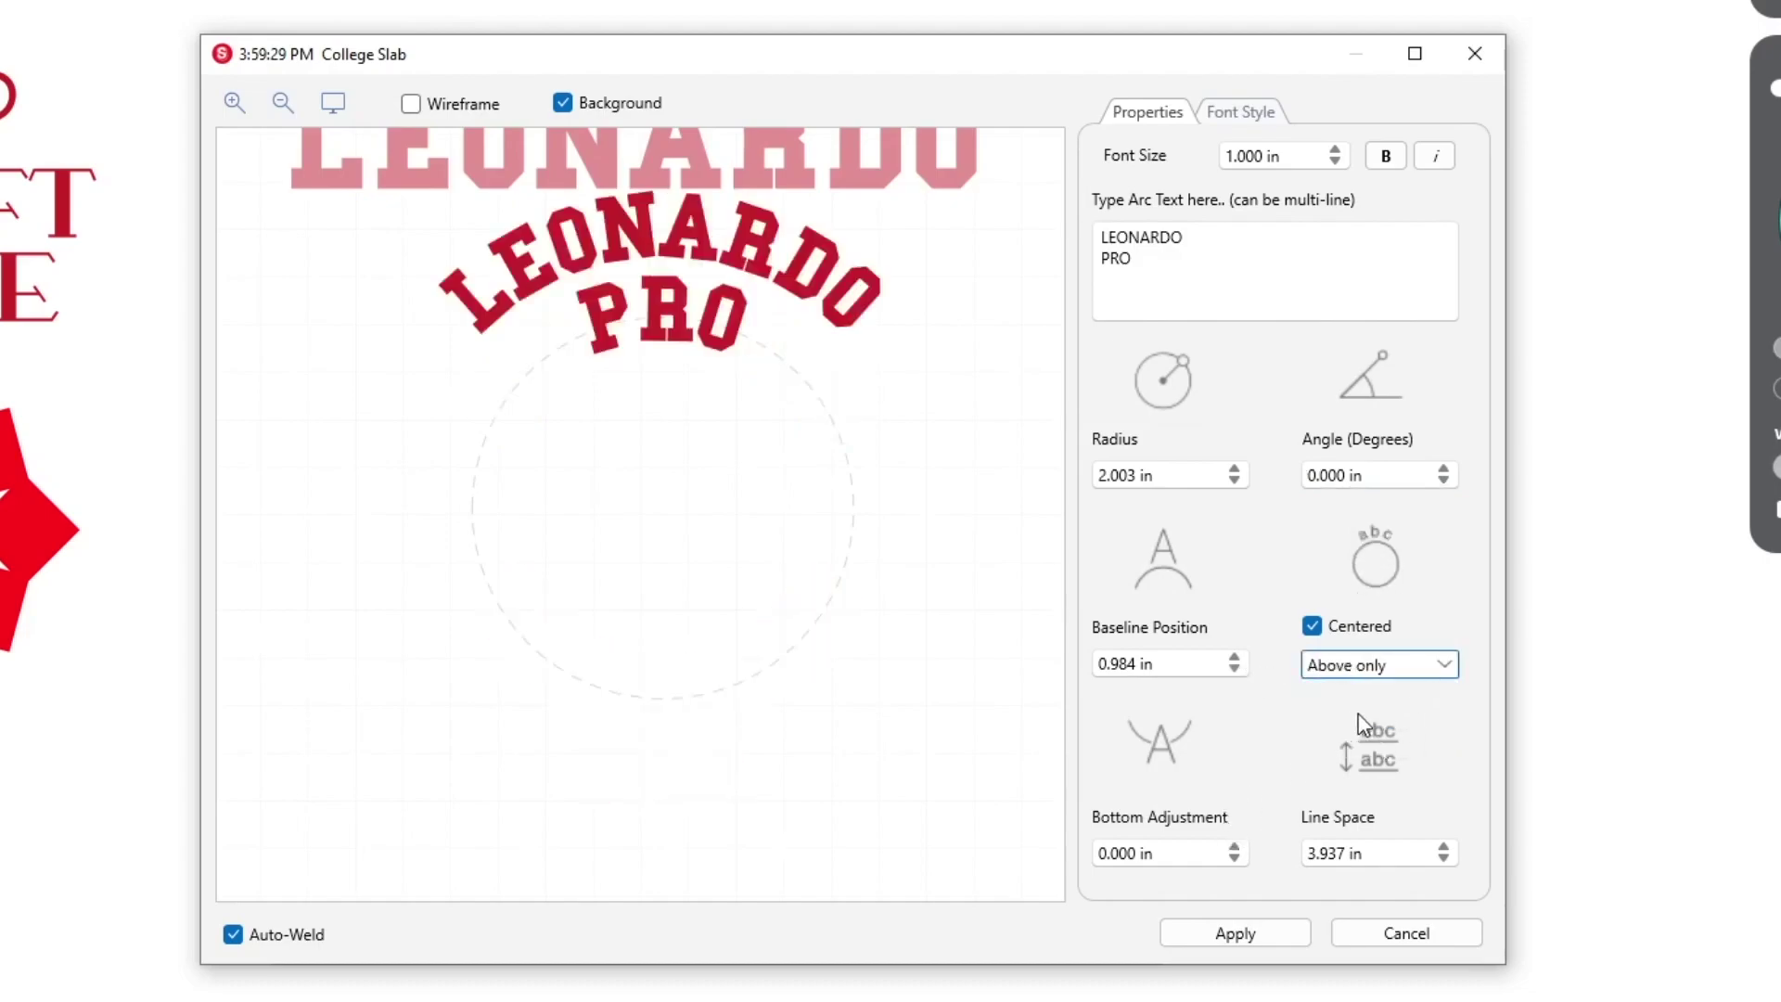
{"action": "left_click", "coordinate": [1443, 847]}
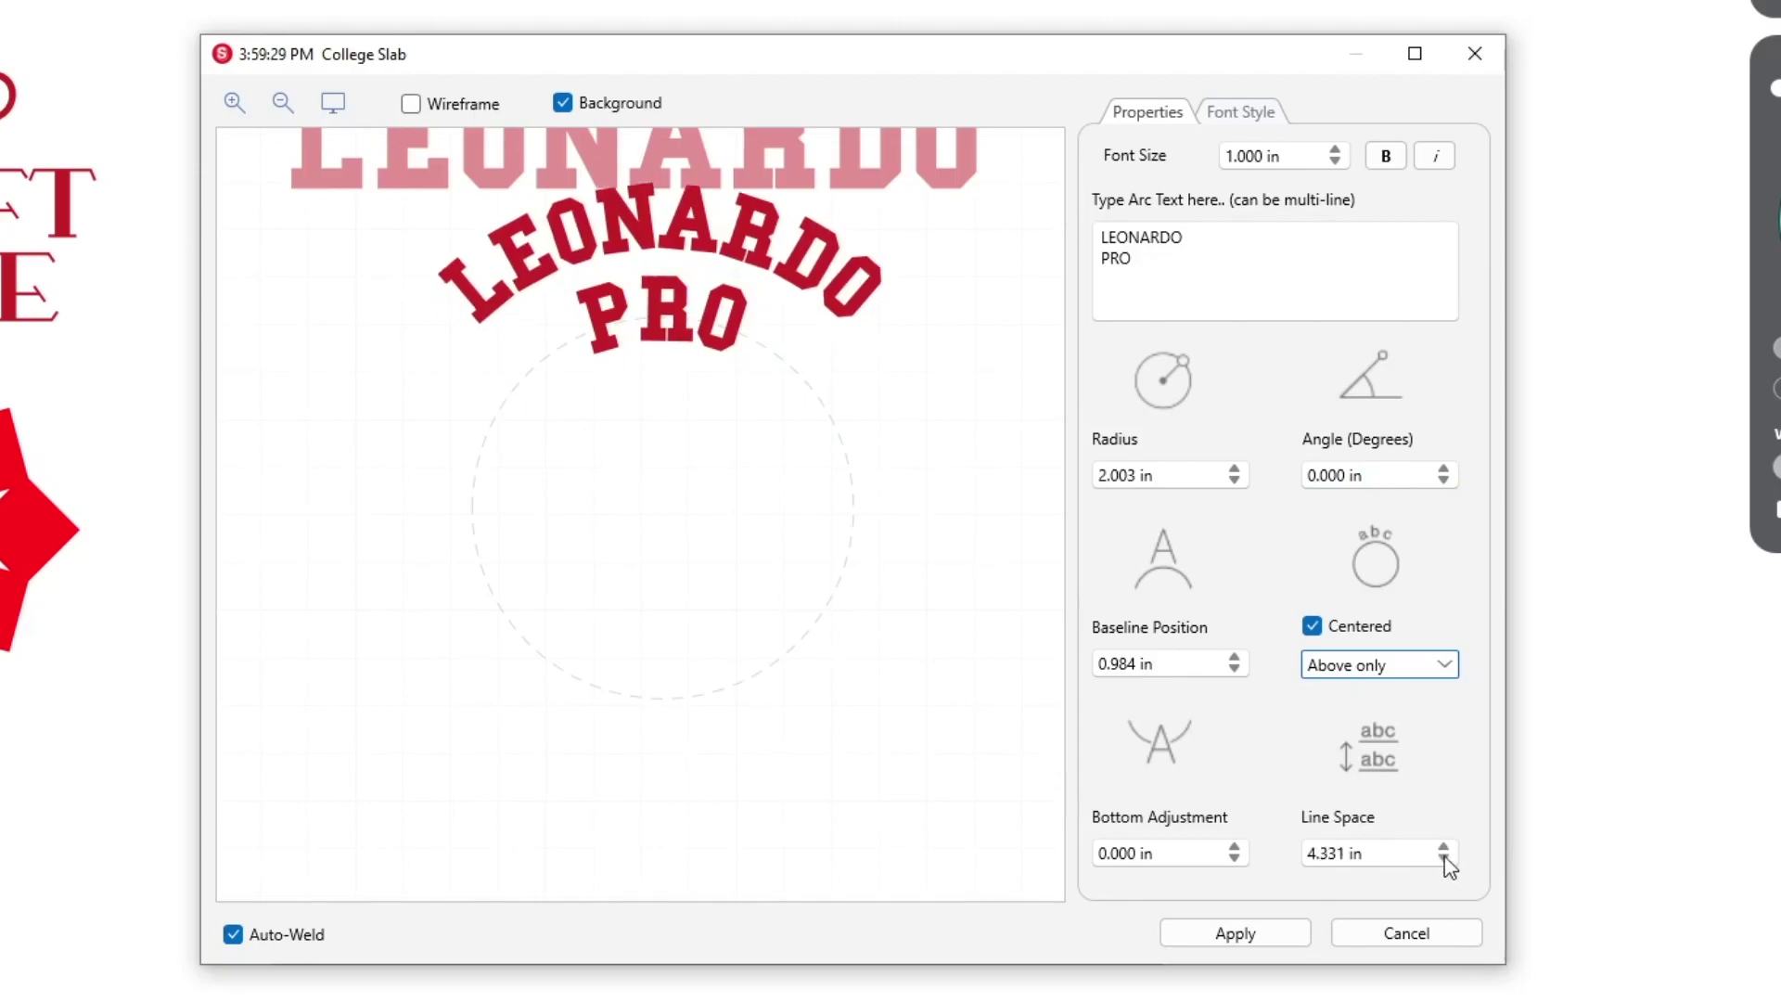
{"action": "left_click", "coordinate": [1443, 857]}
{"action": "scroll", "coordinate": [1446, 664], "scroll_direction": "up", "scroll_amount": 1}
{"action": "left_click", "coordinate": [1243, 934]}
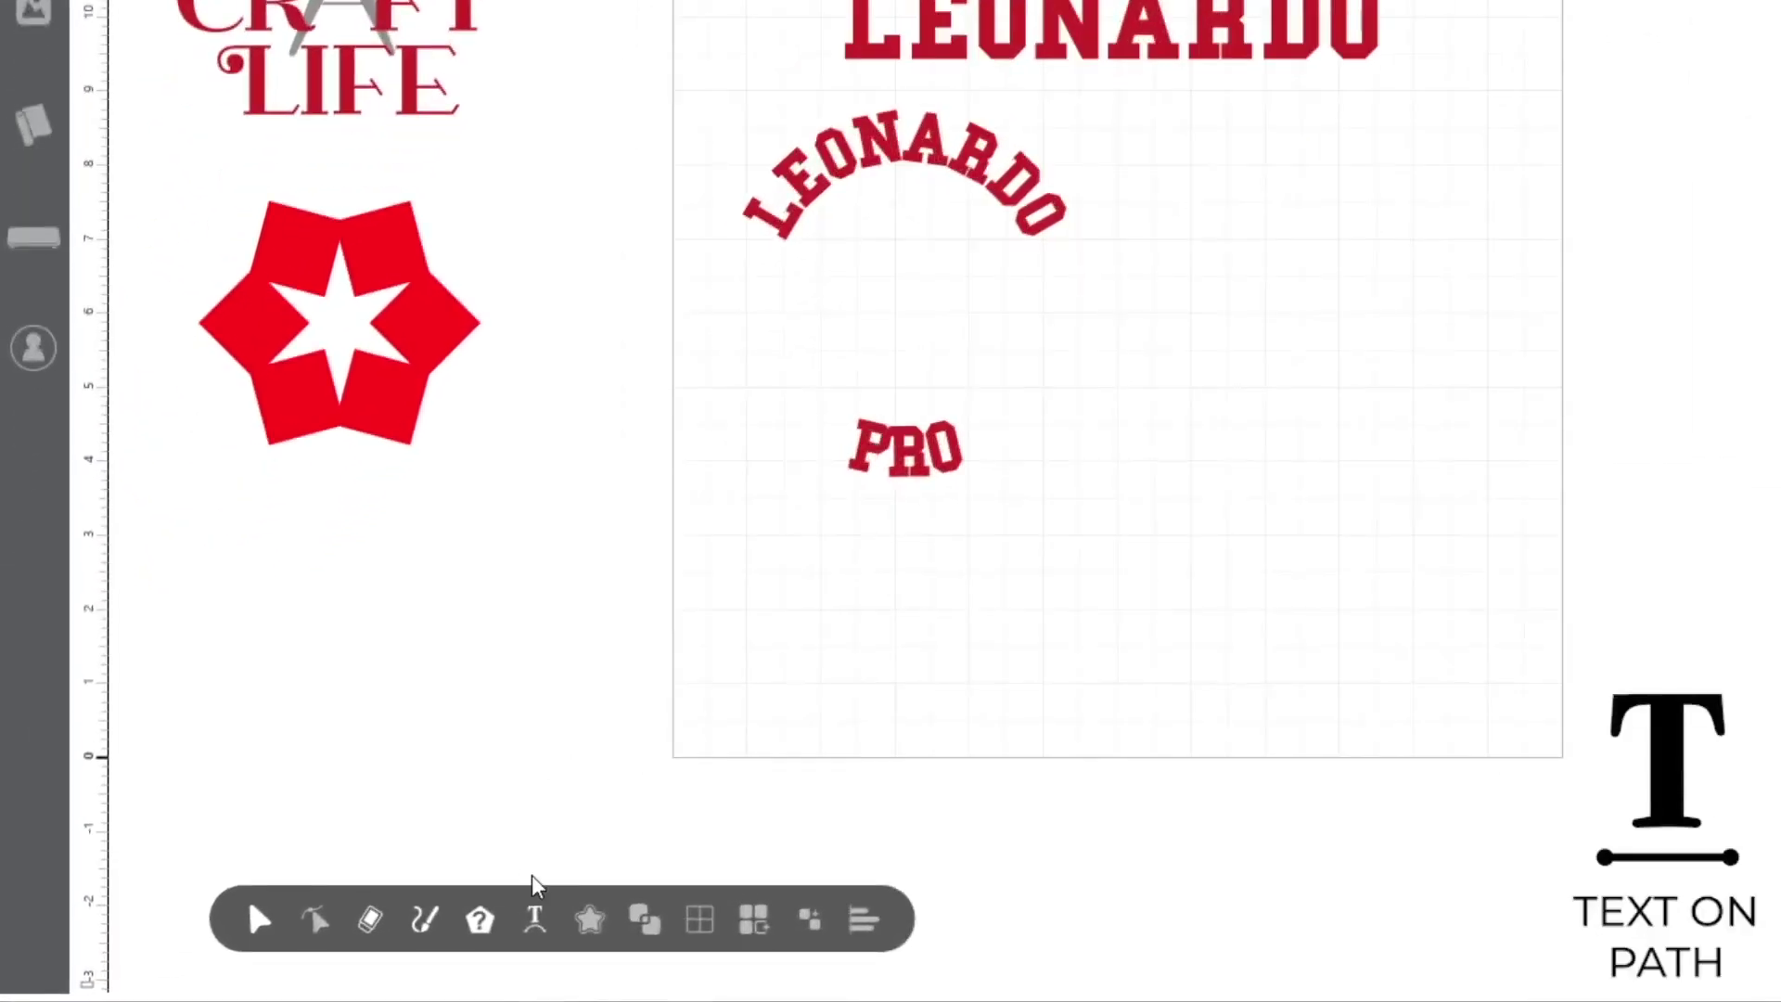
Paint a wavy red Vector Brush stroke to the right of PRO.
{"action": "left_click", "coordinate": [534, 918]}
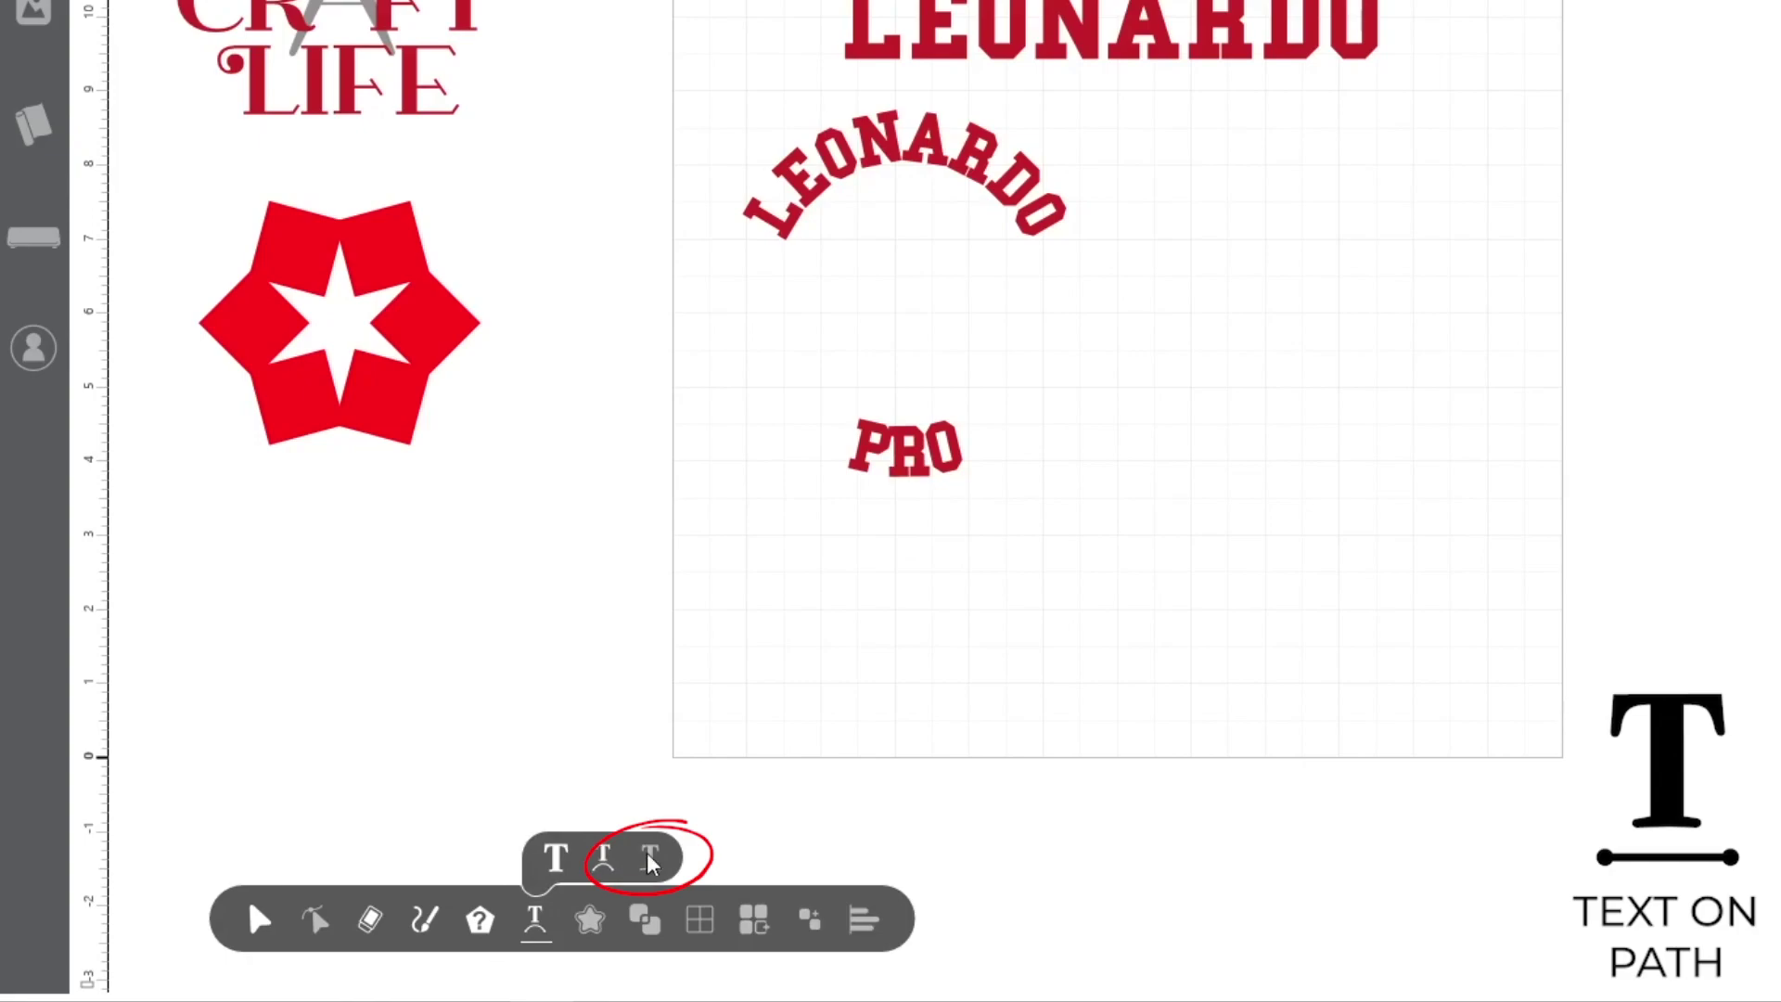
{"action": "left_click", "coordinate": [425, 921]}
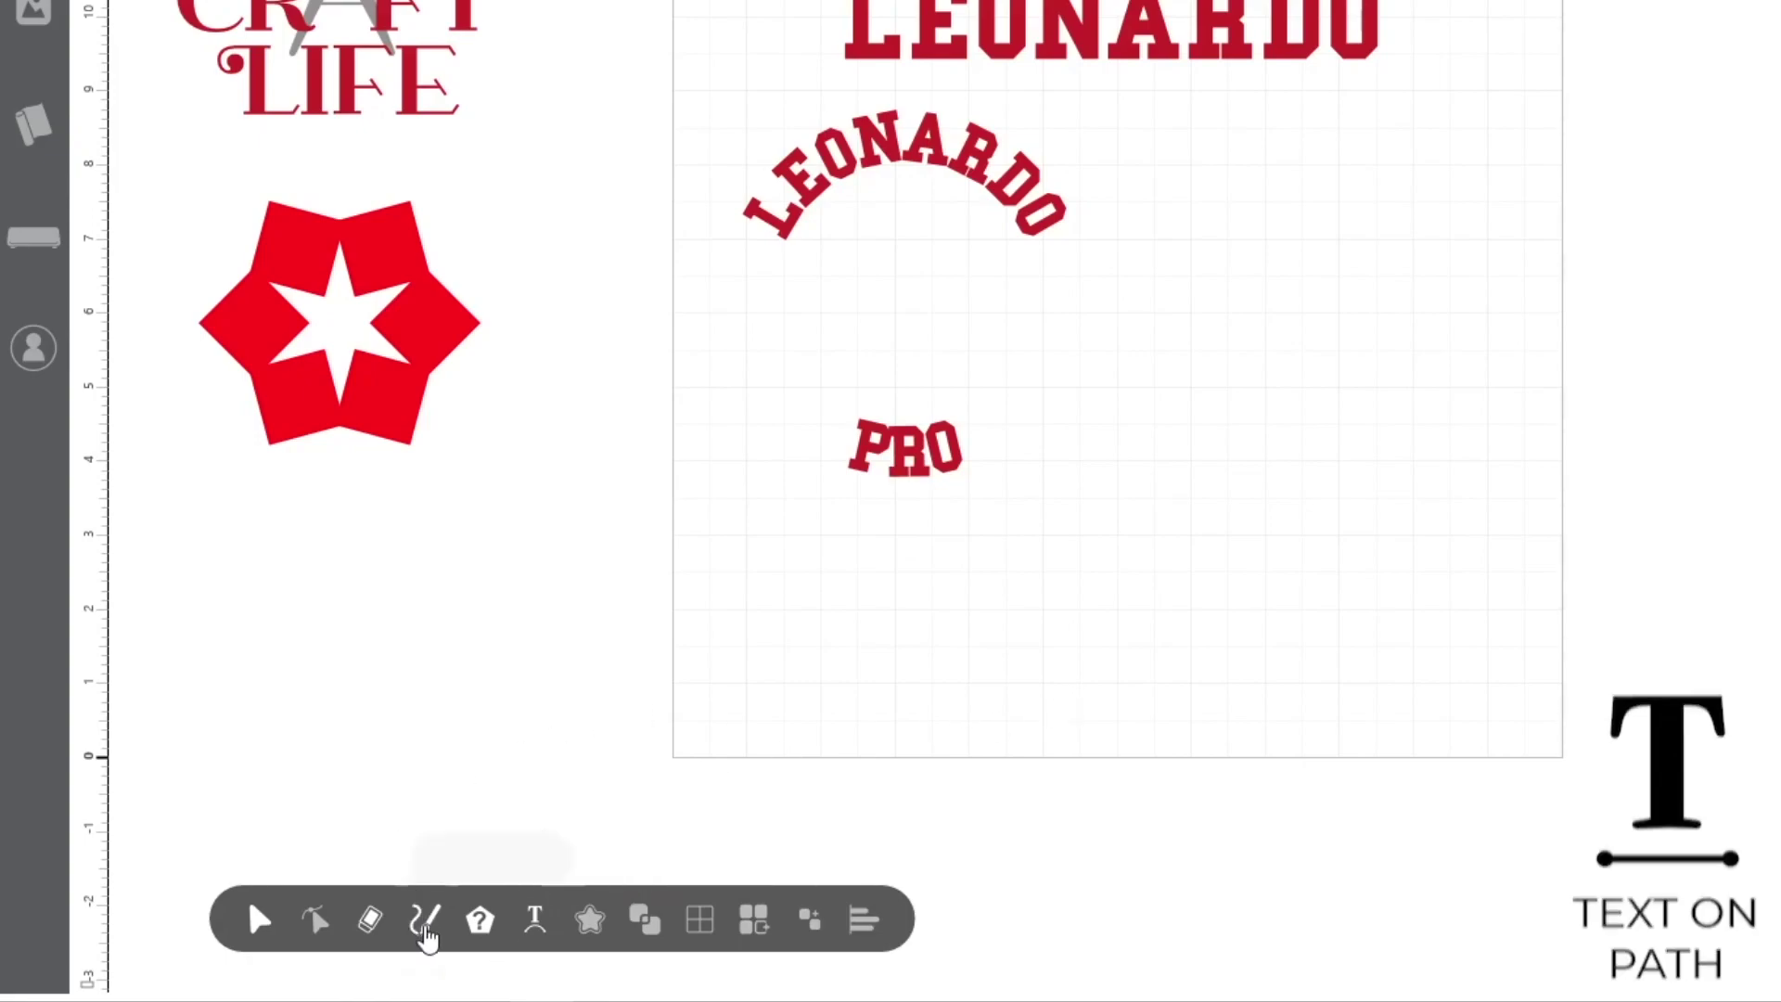
{"action": "left_click", "coordinate": [547, 862]}
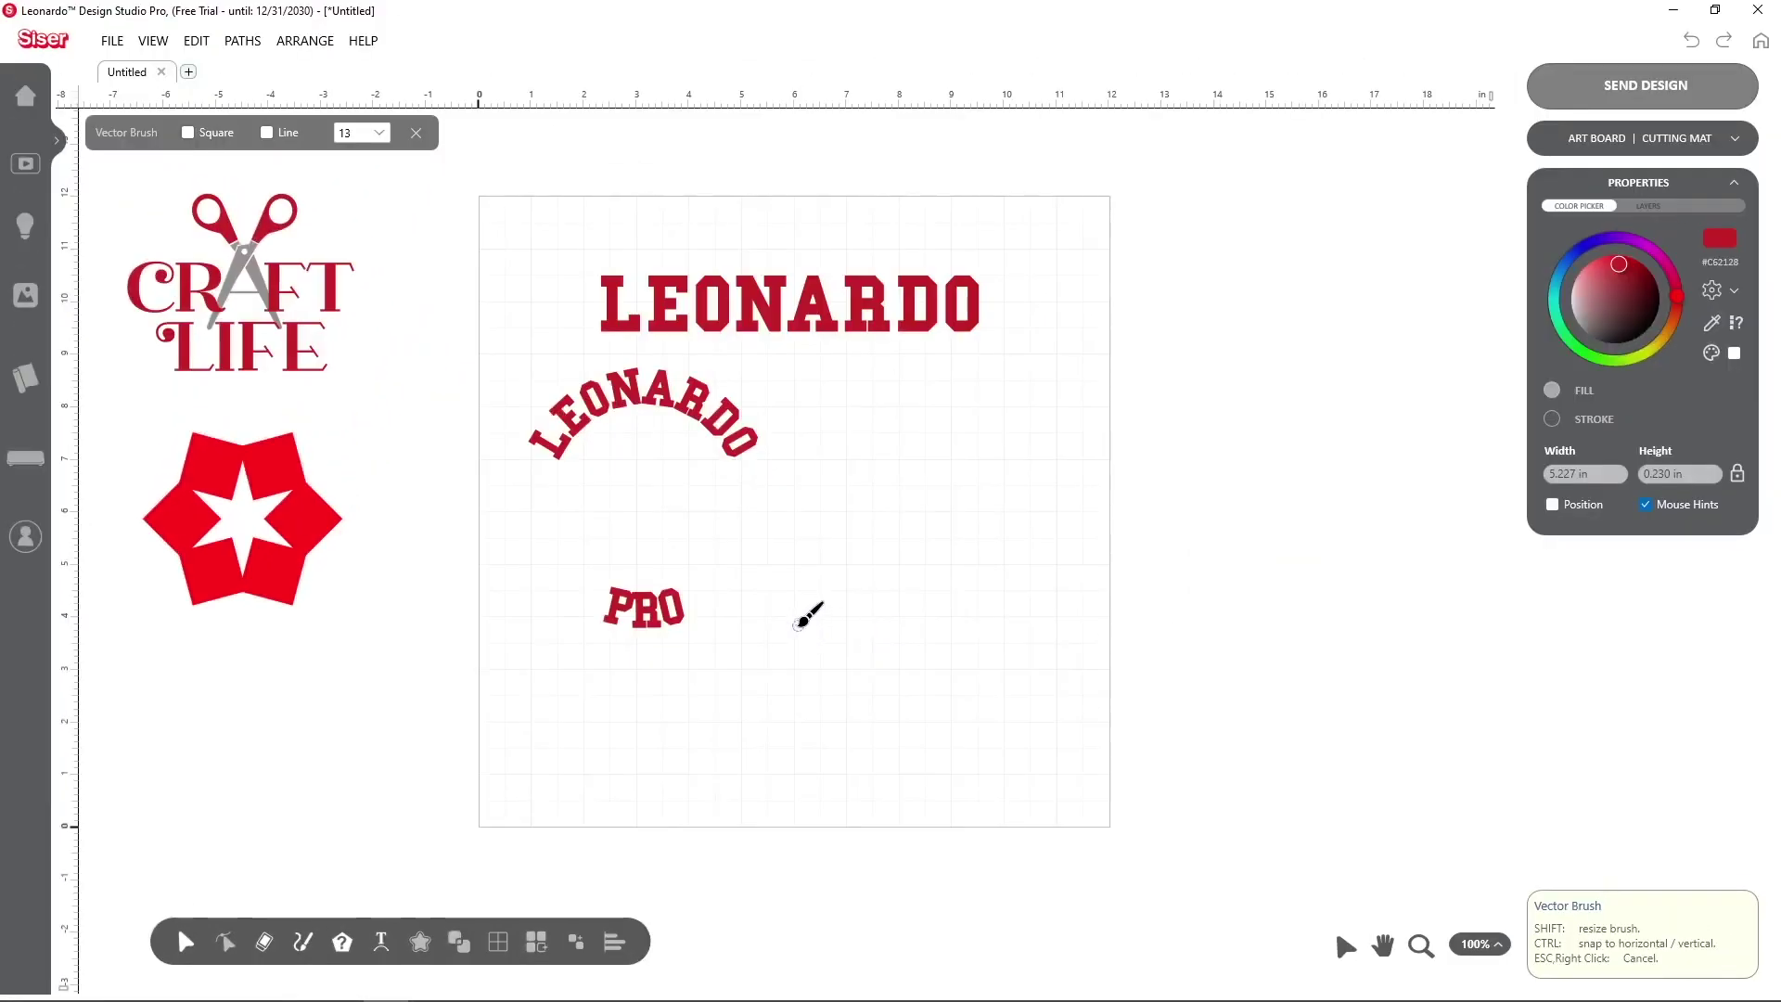
{"action": "left_click_drag", "start_coordinate": [797, 624], "coordinate": [1052, 538]}
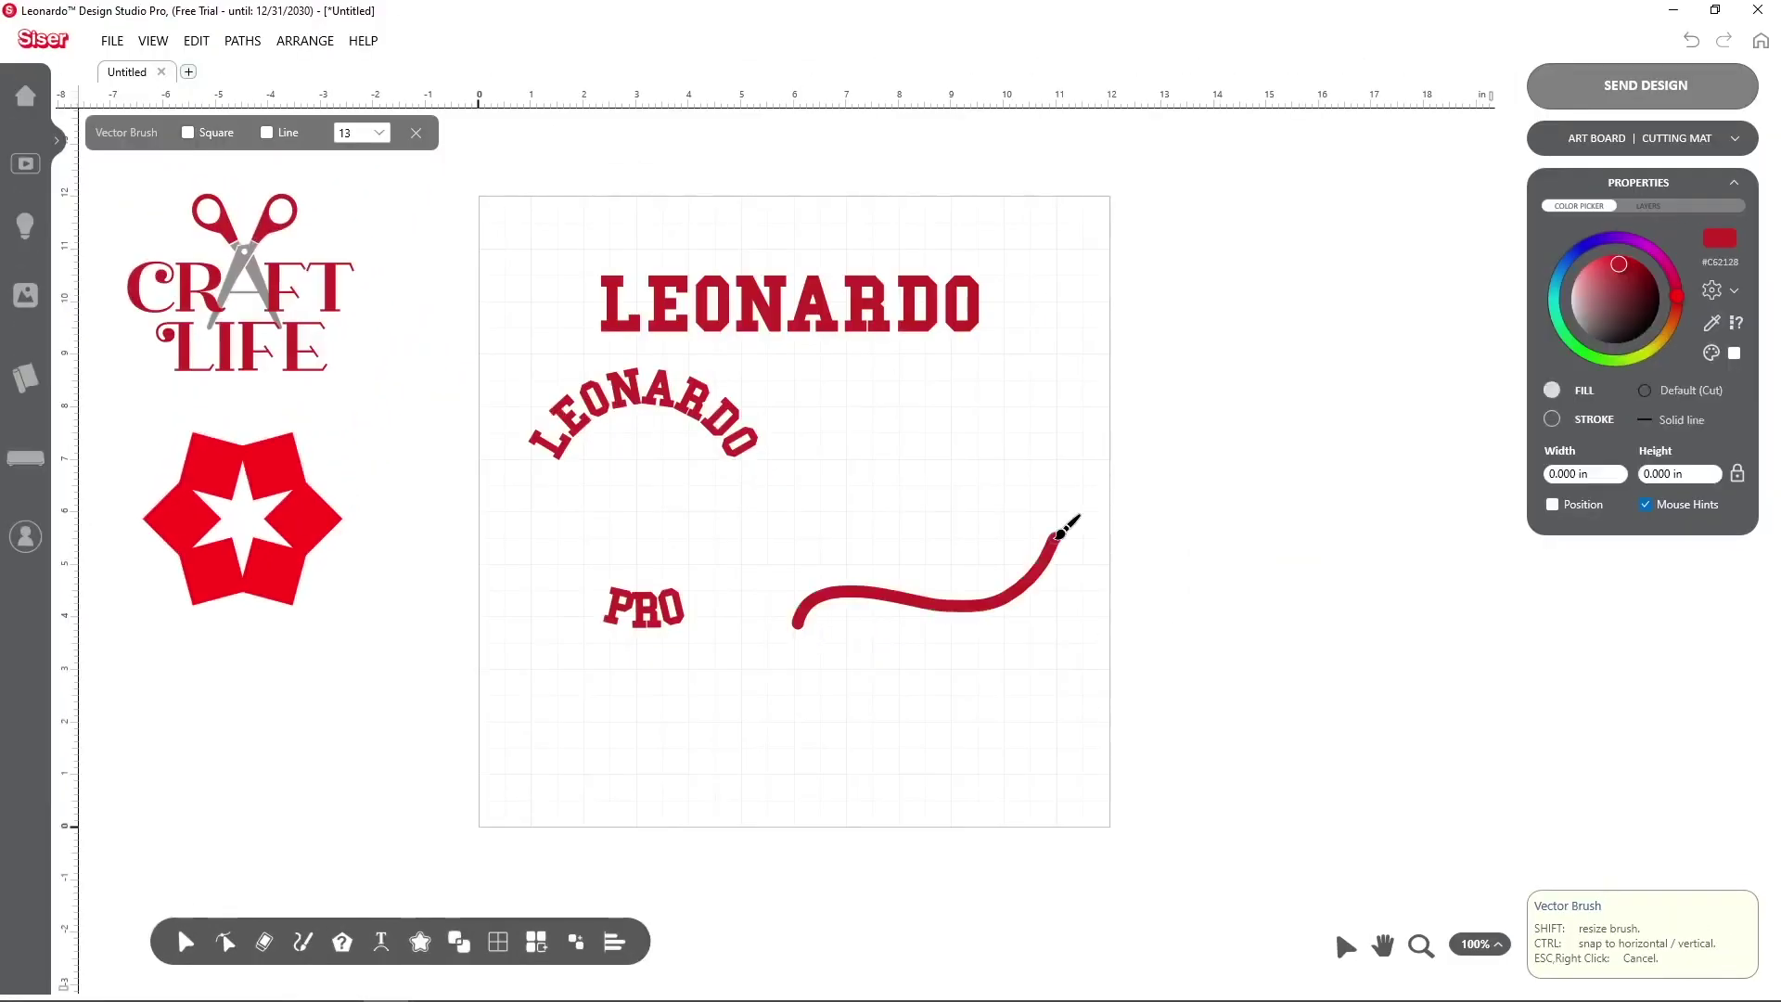
Add Text on Path reading LEONARDO in College Slab at 1 in.
{"action": "left_click", "coordinate": [534, 920]}
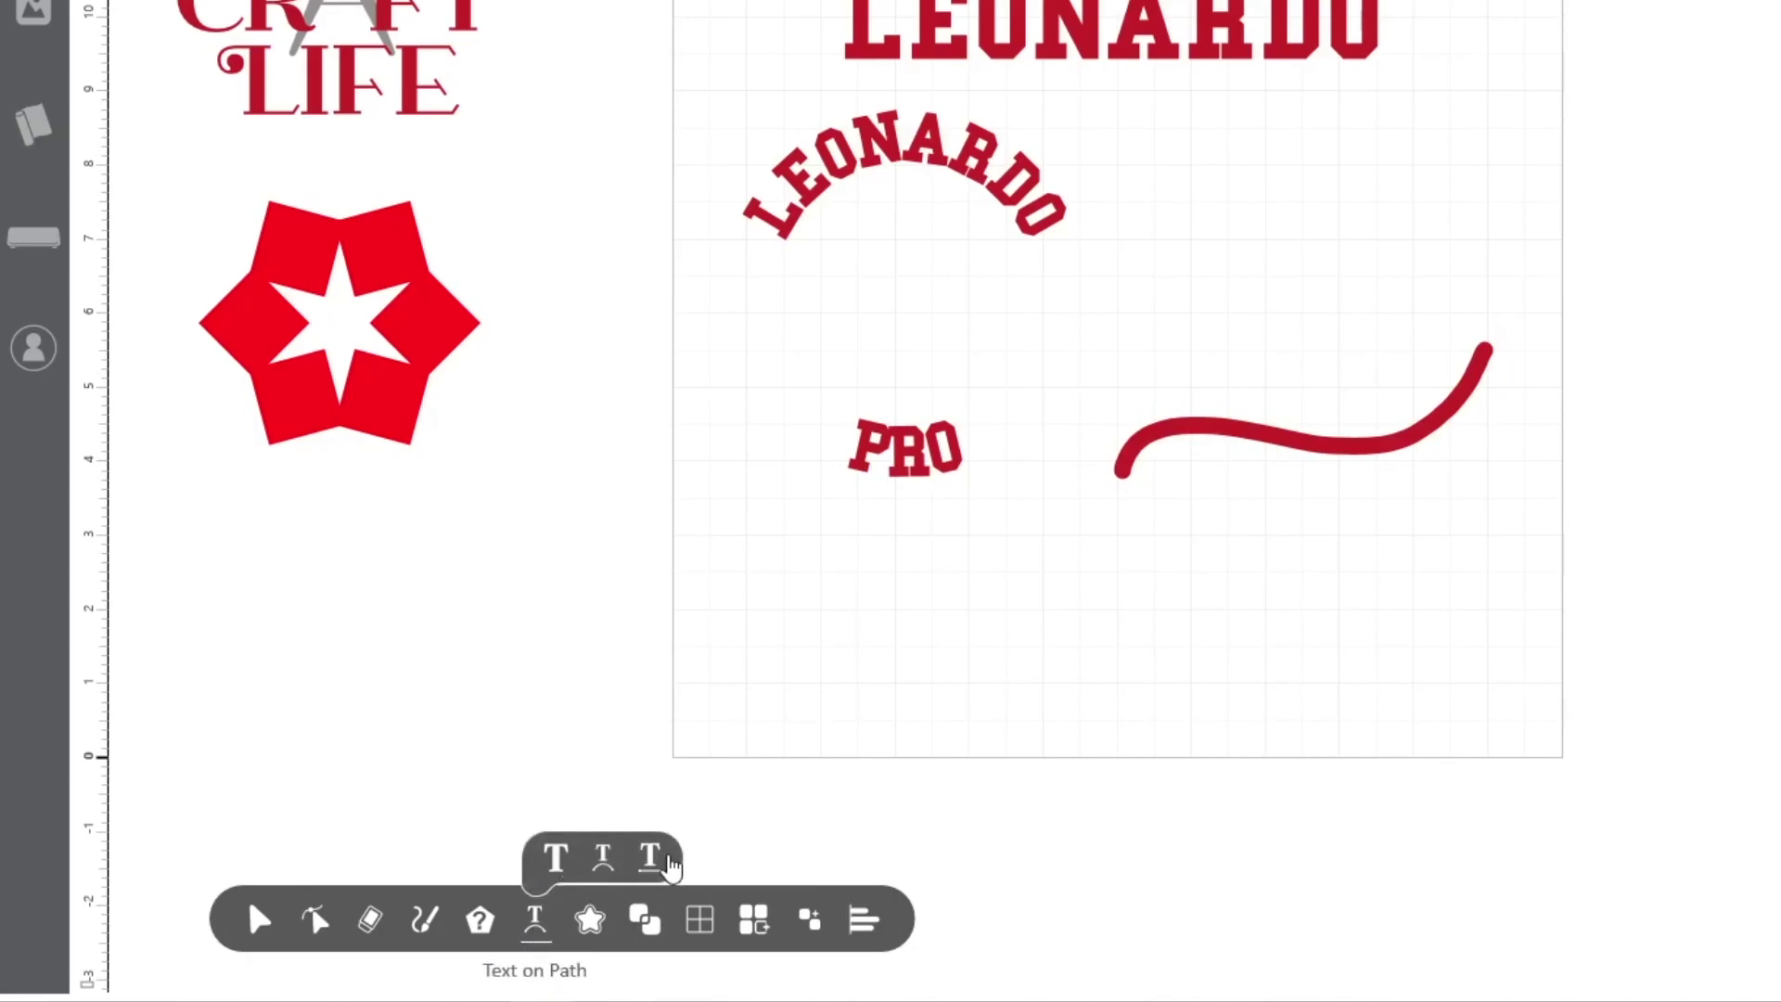
{"action": "left_click", "coordinate": [651, 858]}
{"action": "triple_click", "coordinate": [1261, 245]}
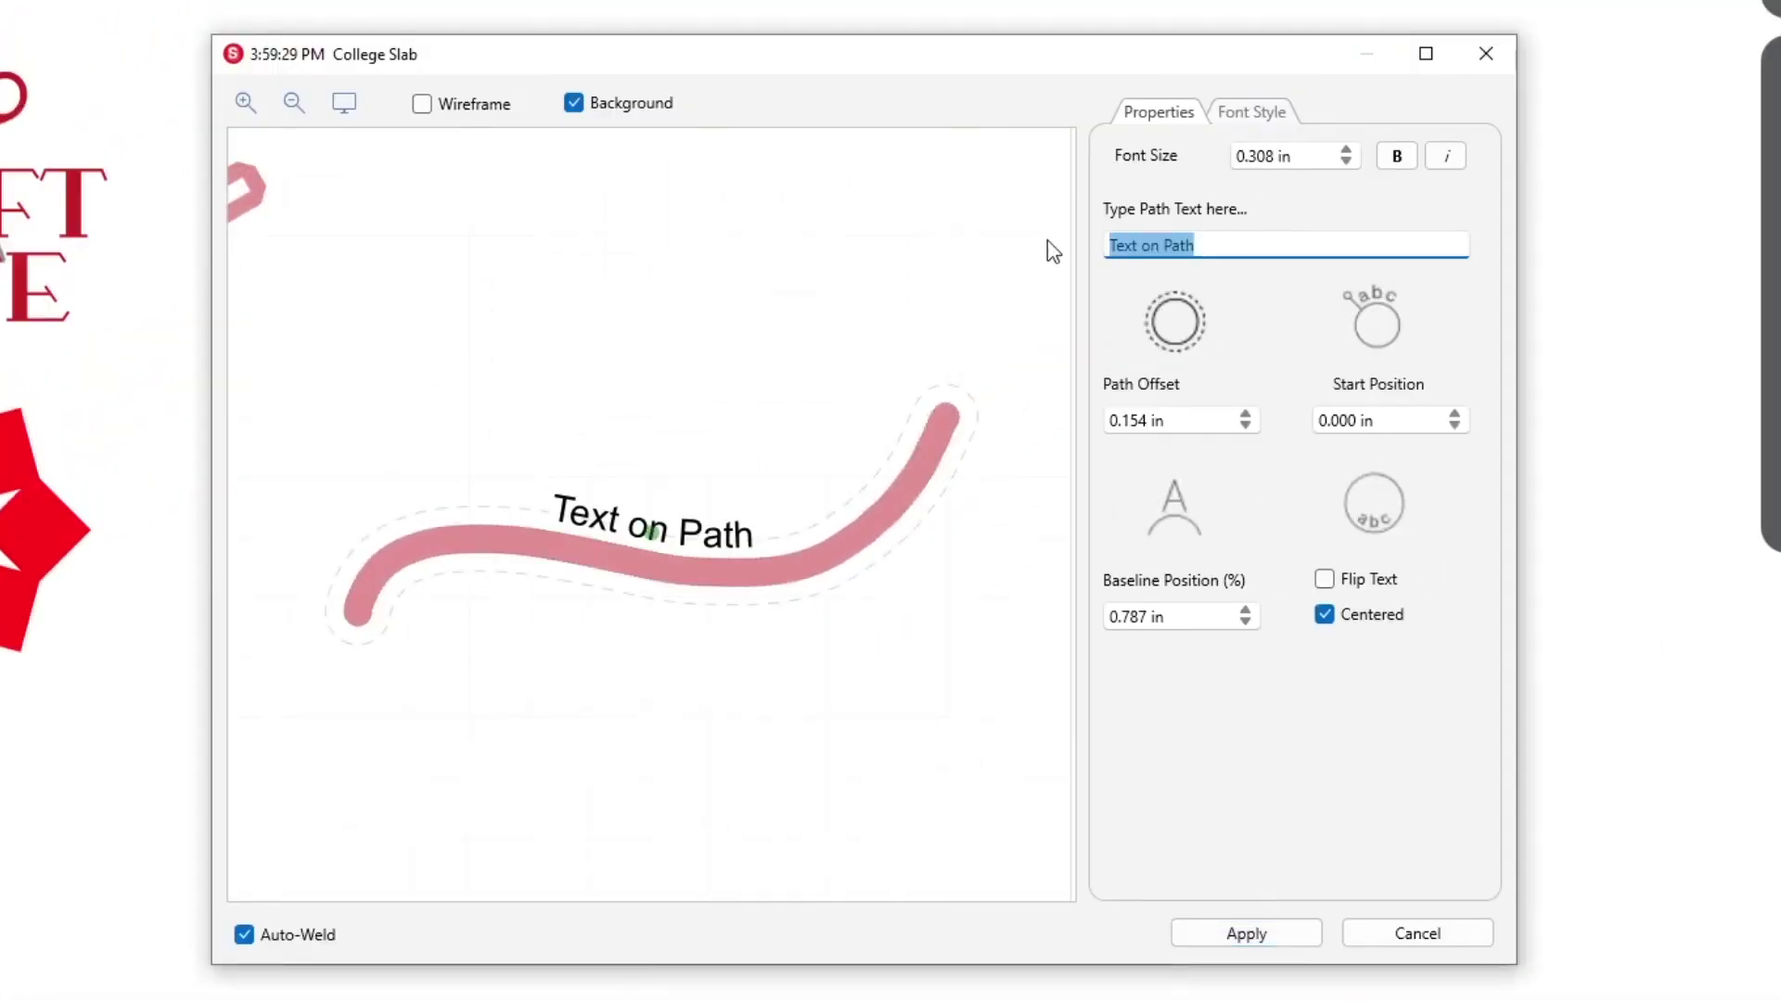
{"action": "type", "text": "LEONARDO"}
{"action": "left_click", "coordinate": [1252, 115]}
{"action": "left_click", "coordinate": [1290, 510]}
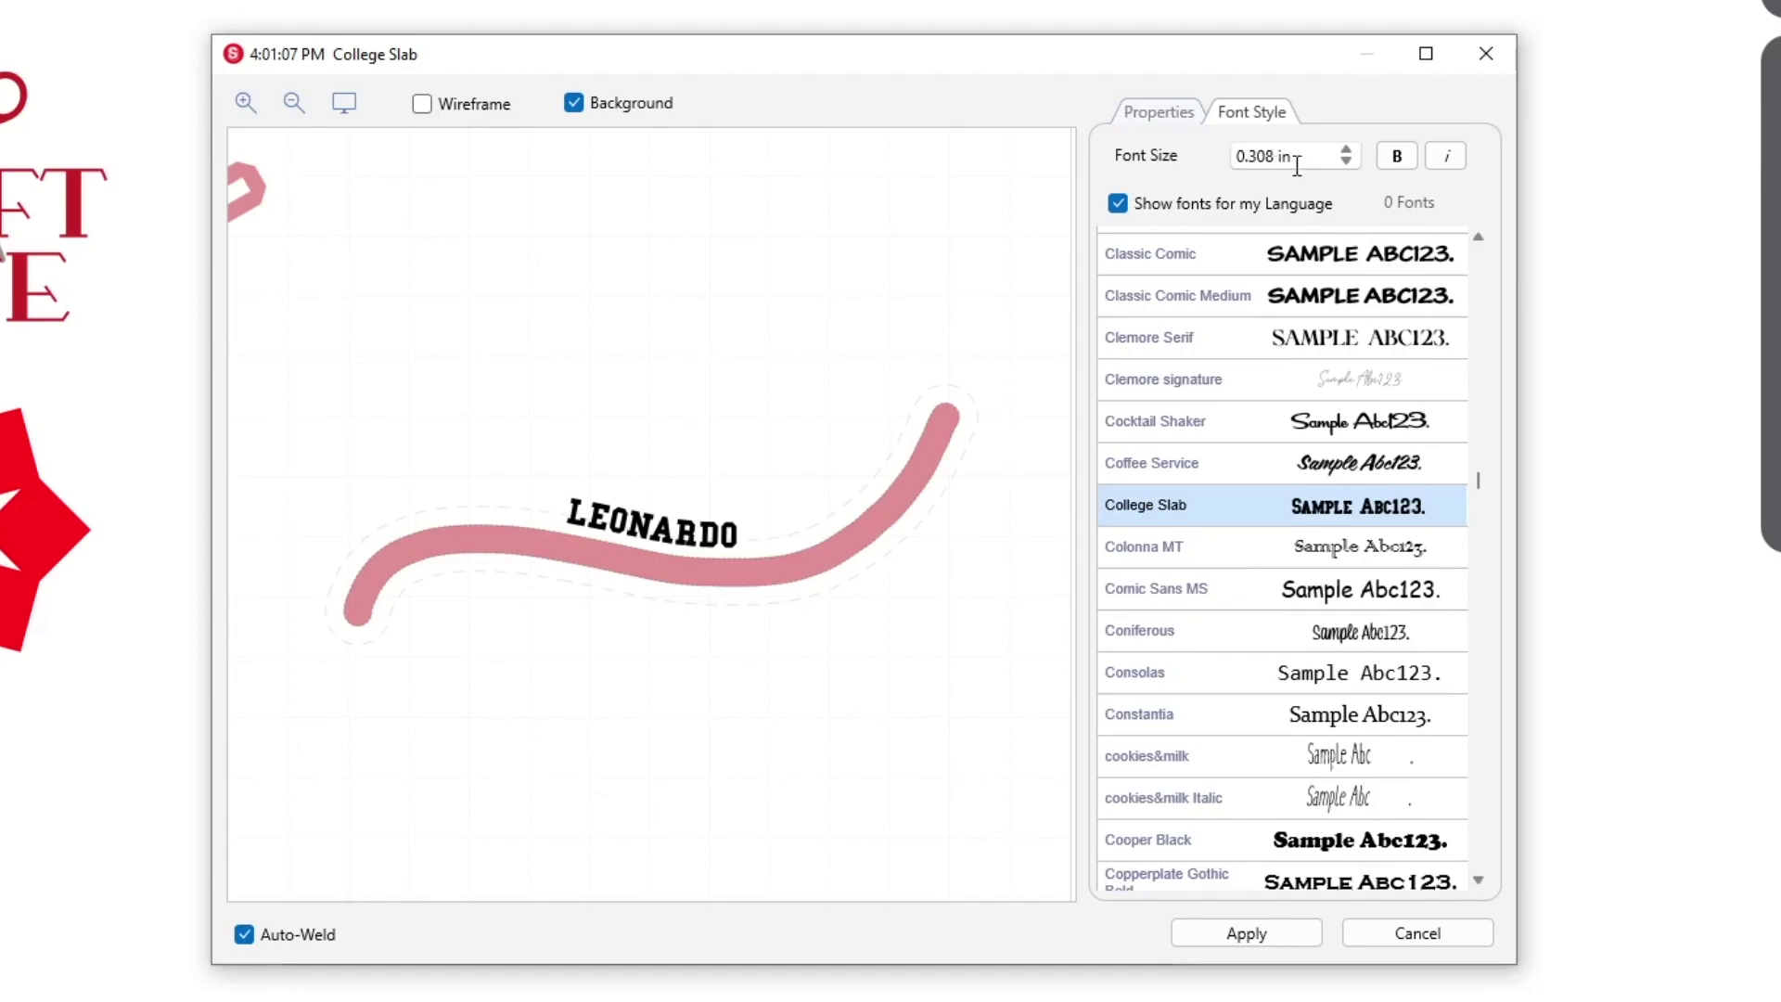
{"action": "triple_click", "coordinate": [1263, 156]}
{"action": "type", "text": "1"}
{"action": "key", "text": "Return"}
Adjust the path text's offset and start position, keep it upright, and apply.
{"action": "left_click", "coordinate": [1158, 111]}
{"action": "left_click", "coordinate": [1245, 424]}
{"action": "left_click", "coordinate": [1453, 425]}
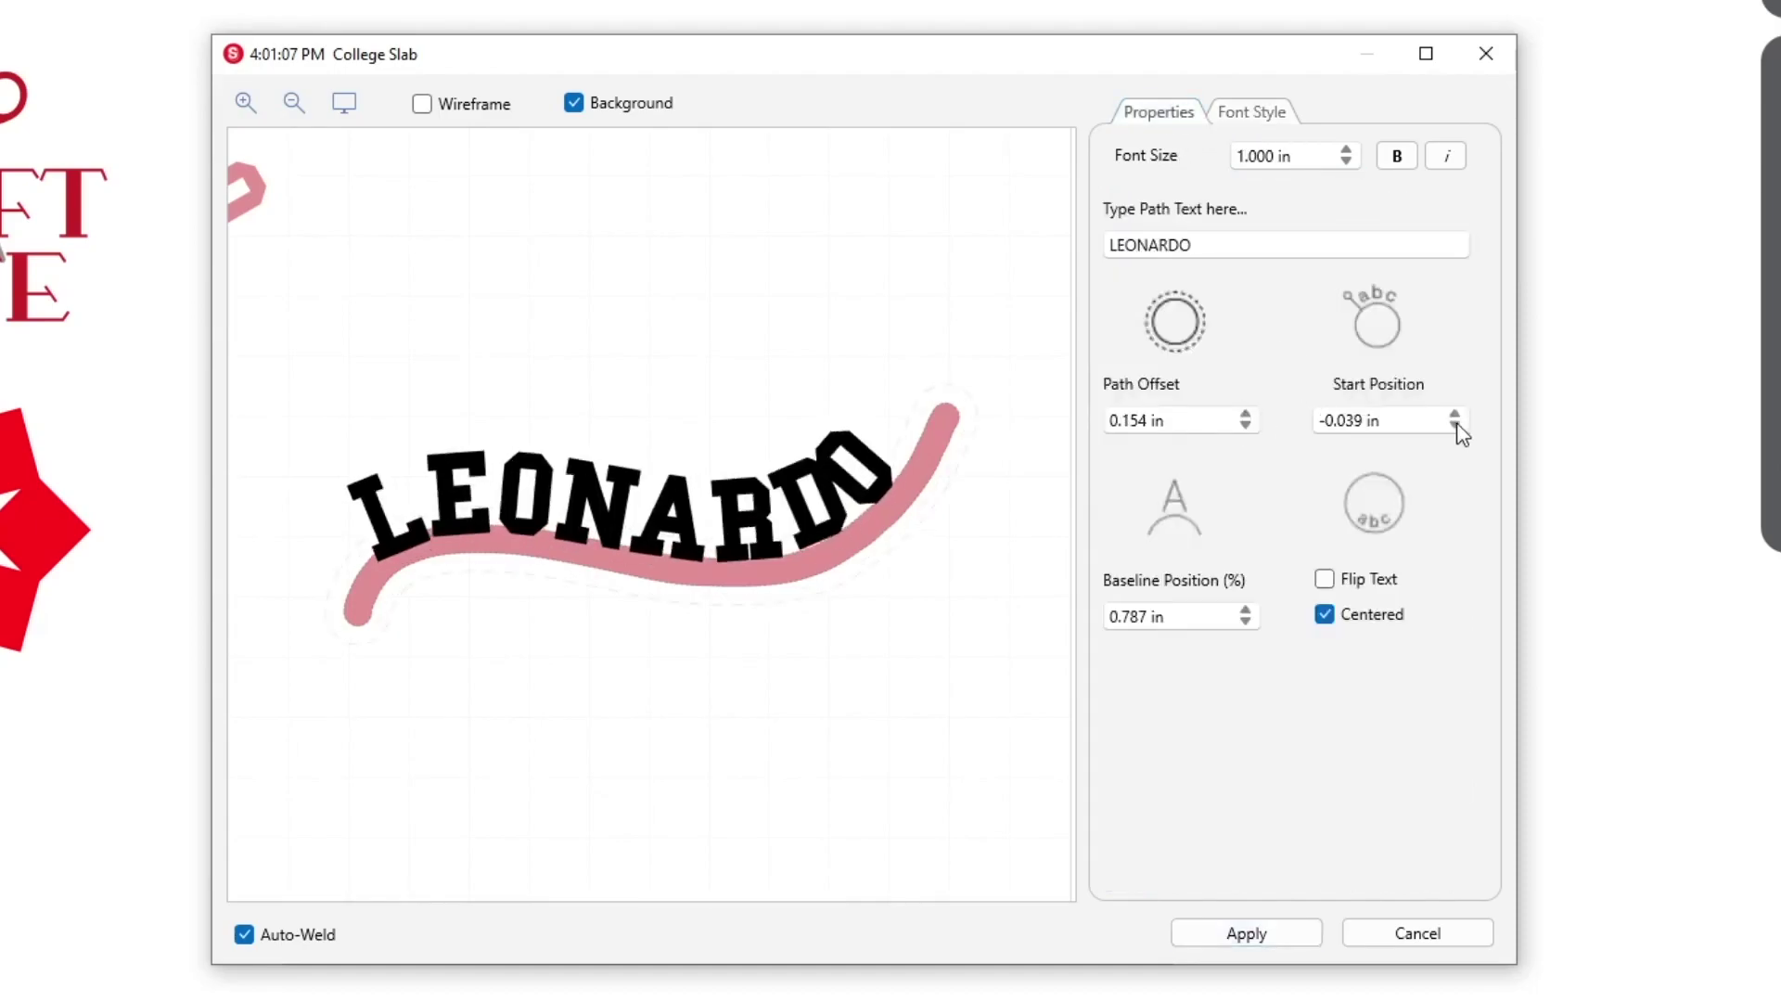
{"action": "left_click", "coordinate": [1247, 618]}
{"action": "left_click", "coordinate": [1324, 580]}
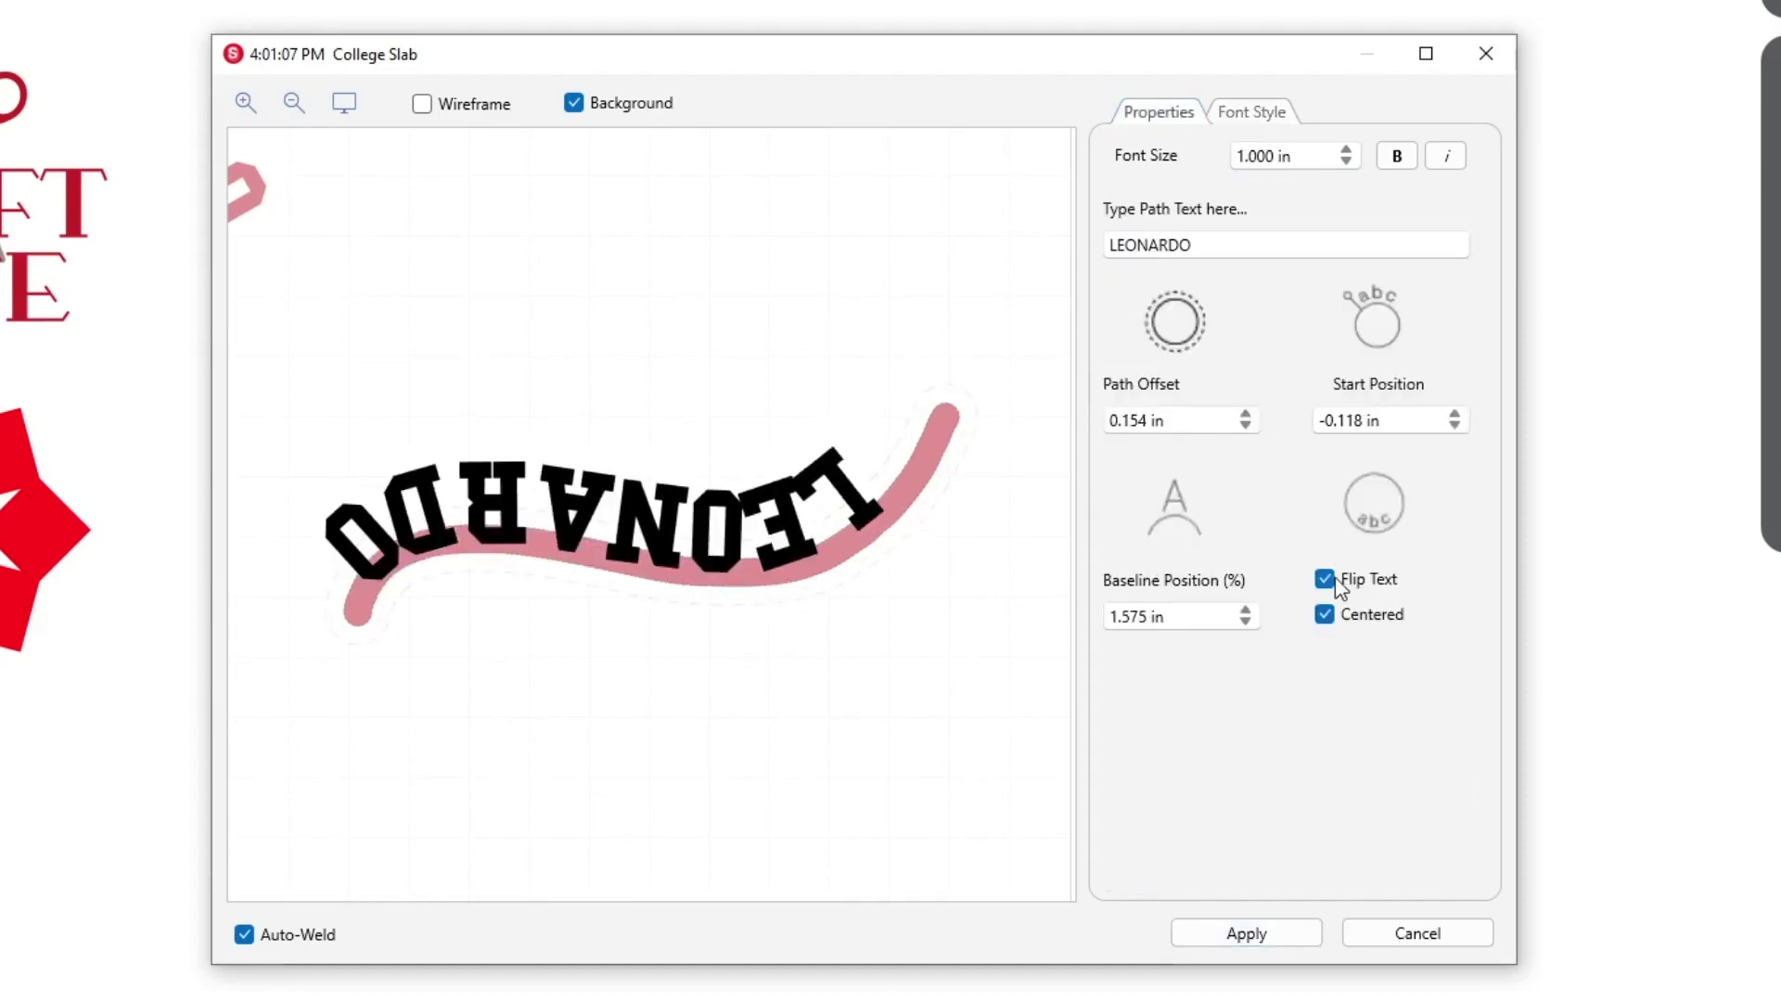
{"action": "left_click", "coordinate": [1324, 613]}
{"action": "left_click", "coordinate": [1248, 933]}
{"action": "left_click", "coordinate": [987, 311]}
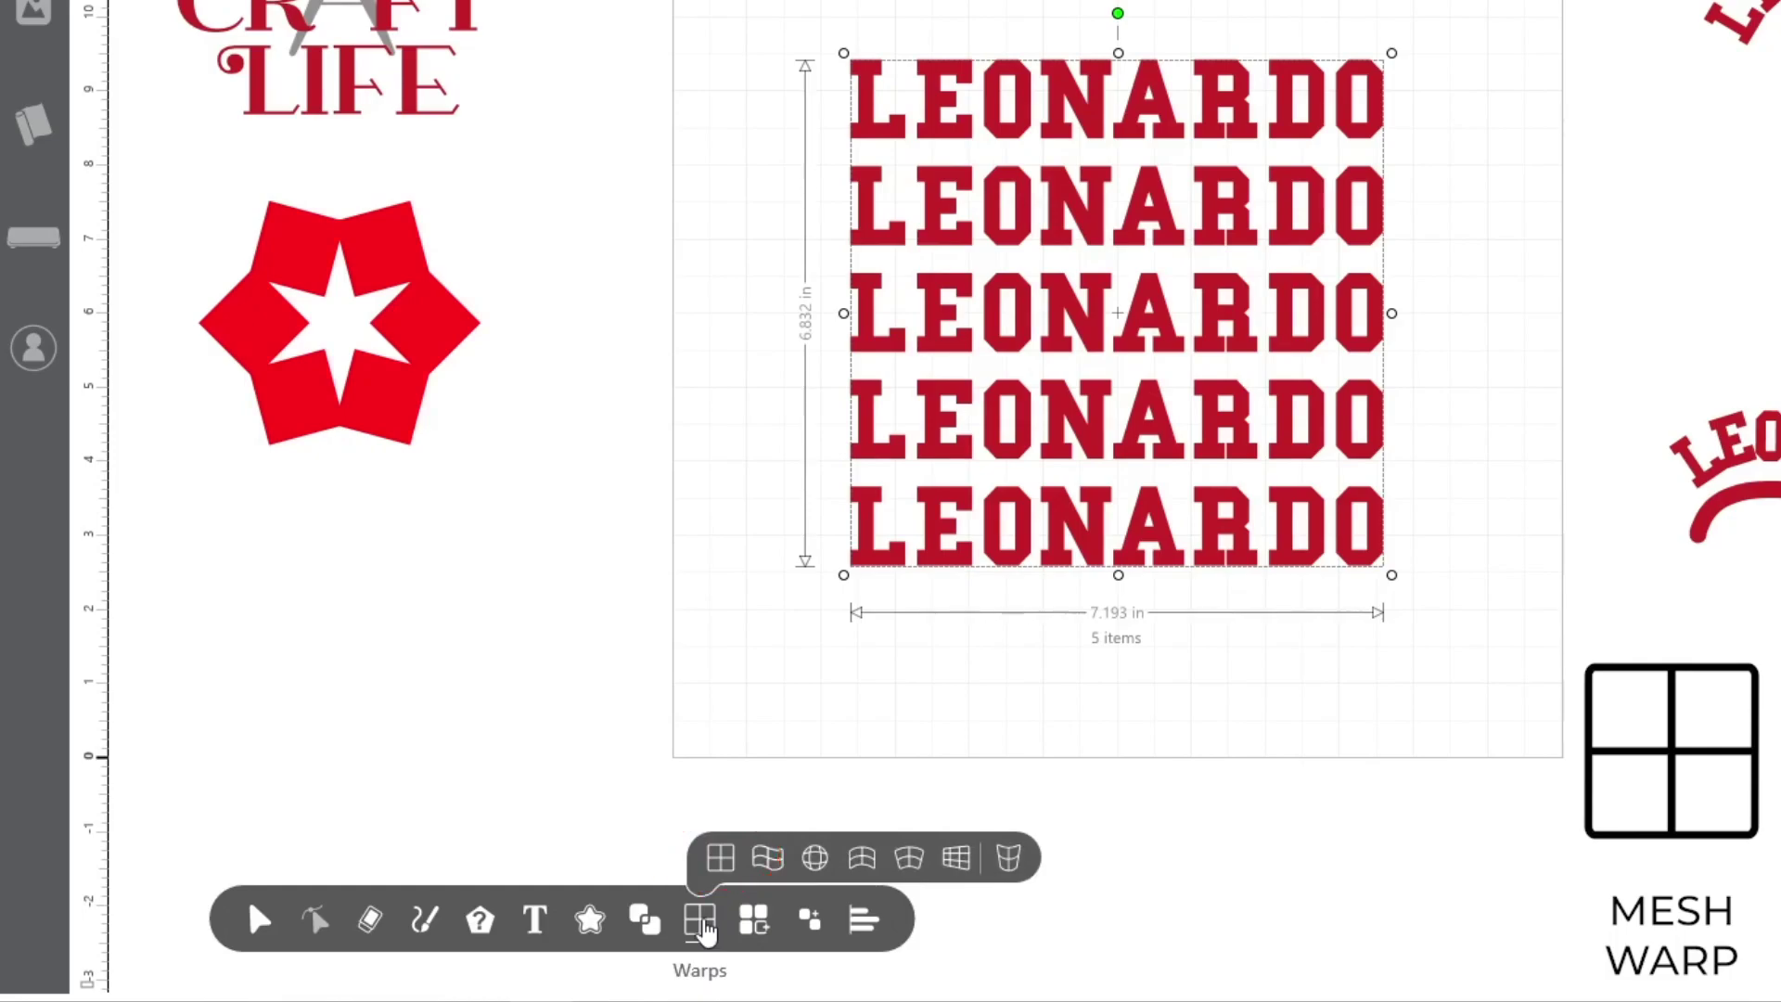
Reshape the five-line LEONARDO block with mesh and globe warps.
{"action": "left_click", "coordinate": [719, 858]}
{"action": "left_click_drag", "start_coordinate": [723, 701], "coordinate": [736, 764]}
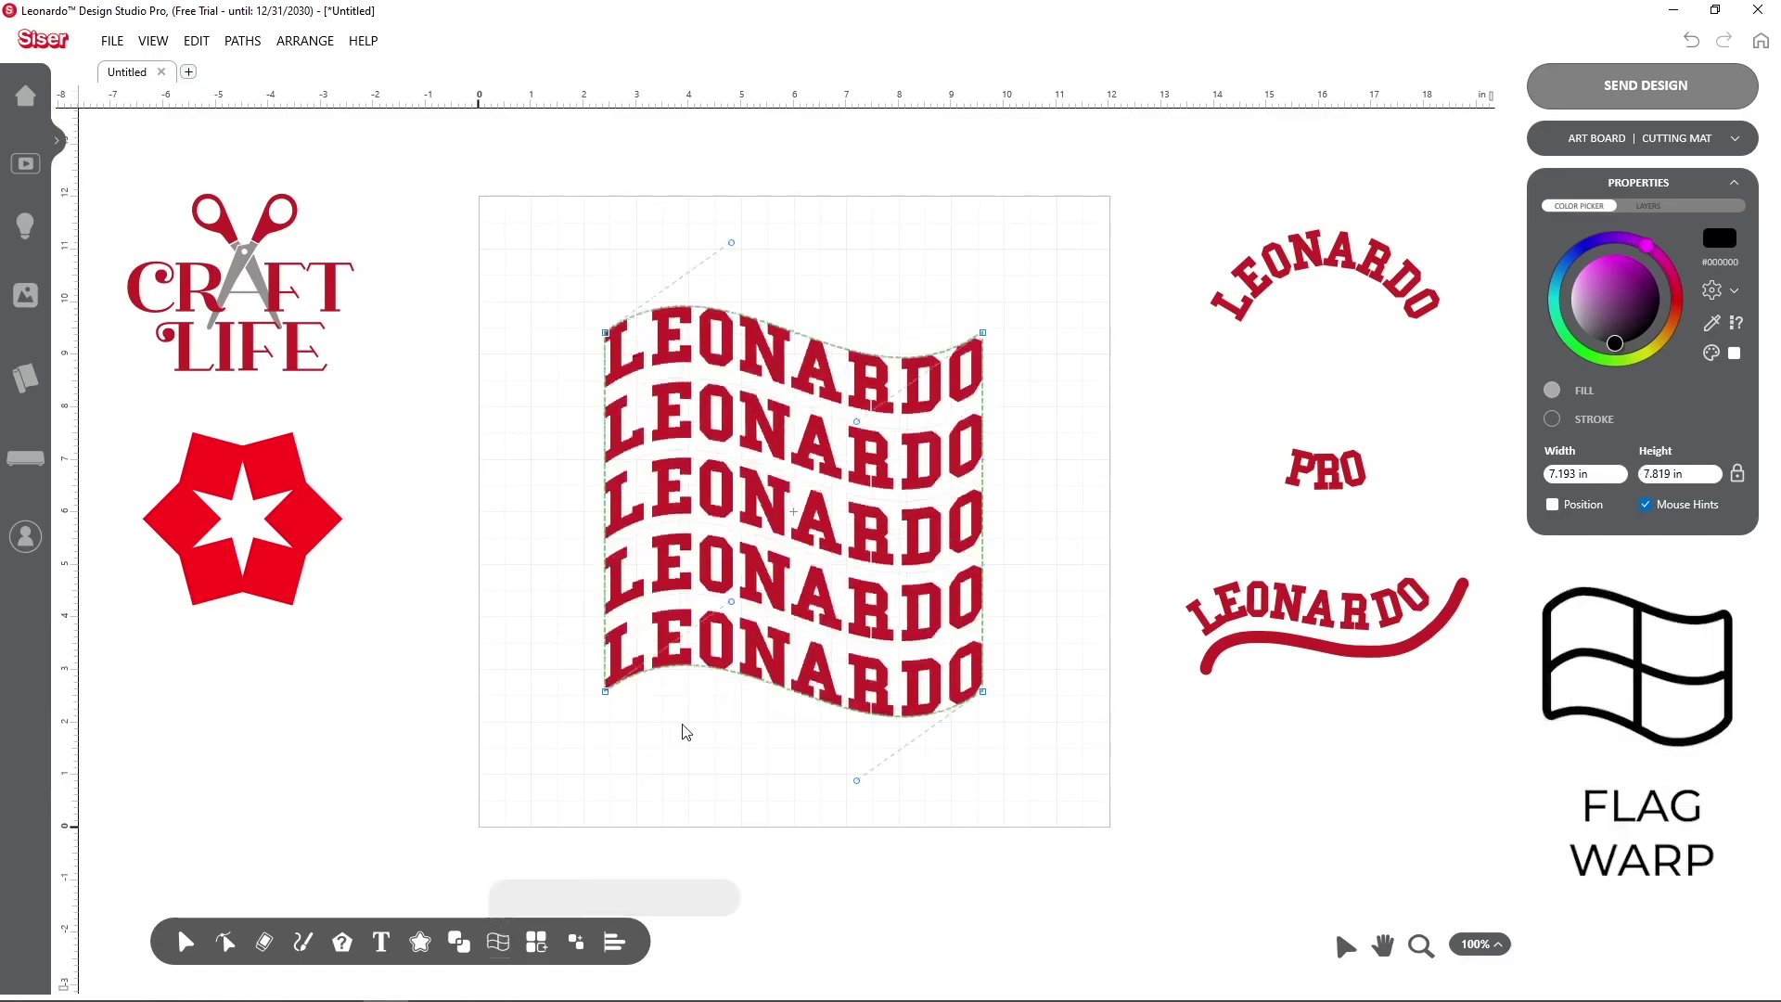
{"action": "left_click", "coordinate": [498, 943]}
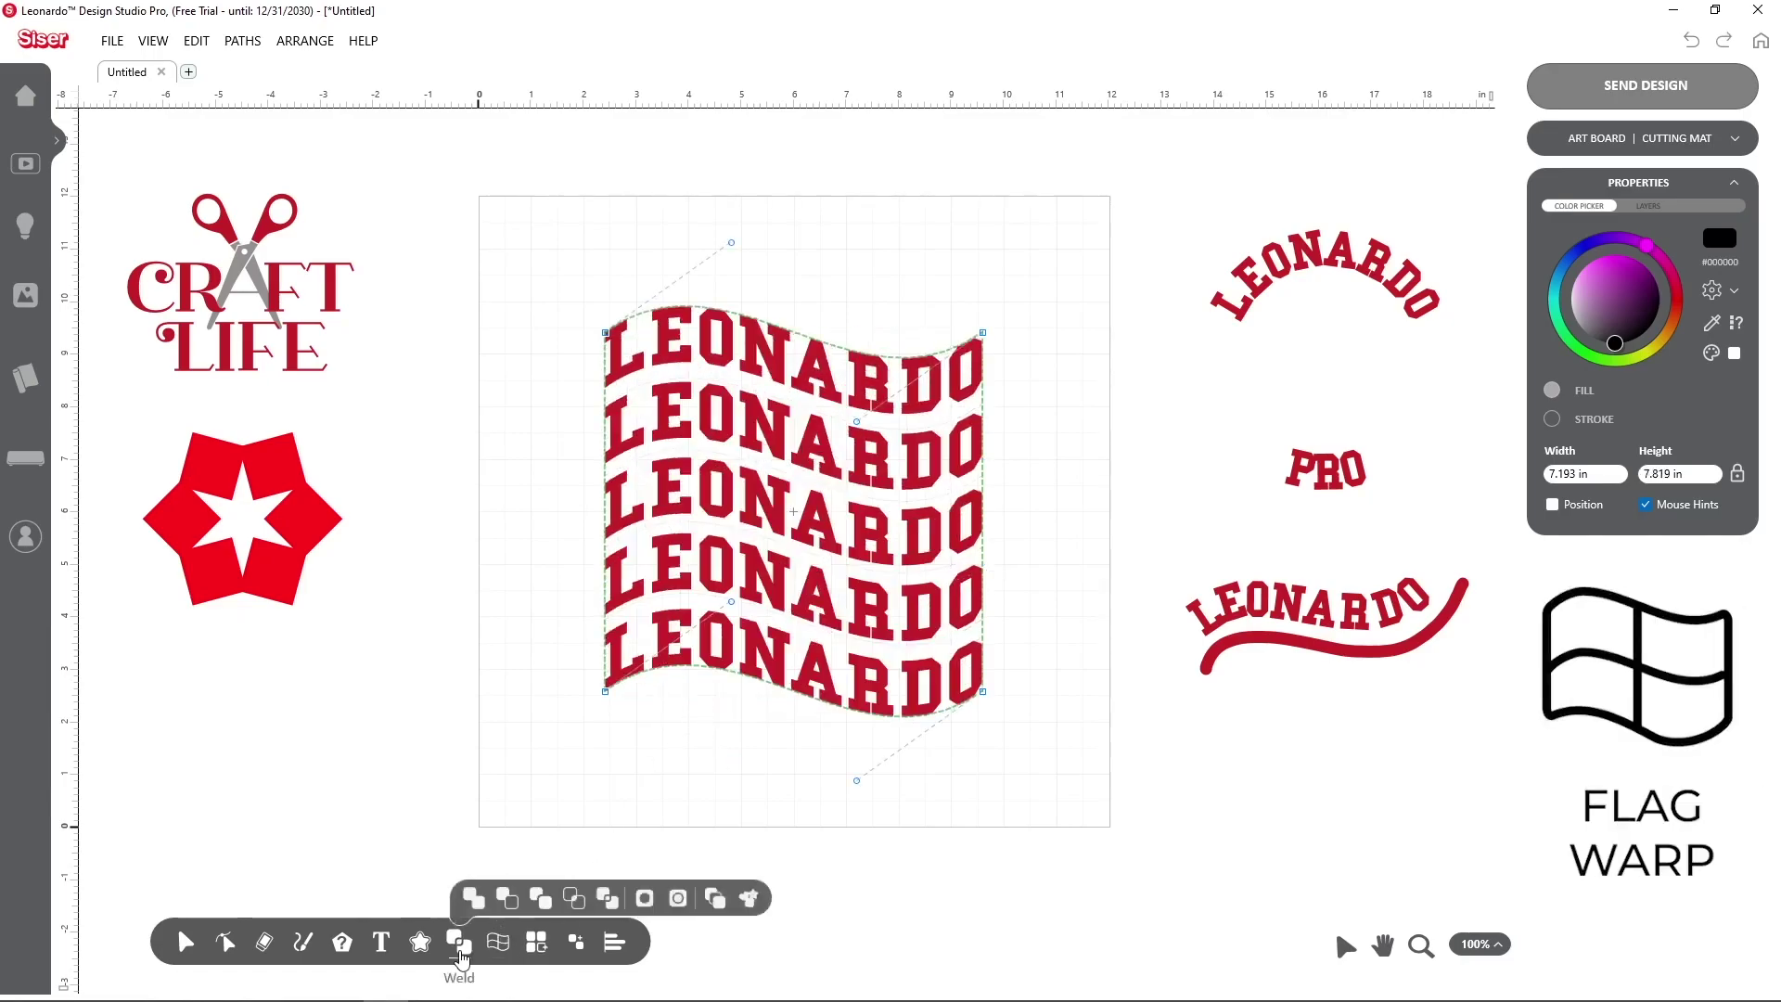
{"action": "left_click", "coordinate": [461, 898]}
{"action": "left_click_drag", "start_coordinate": [669, 798], "coordinate": [630, 805]}
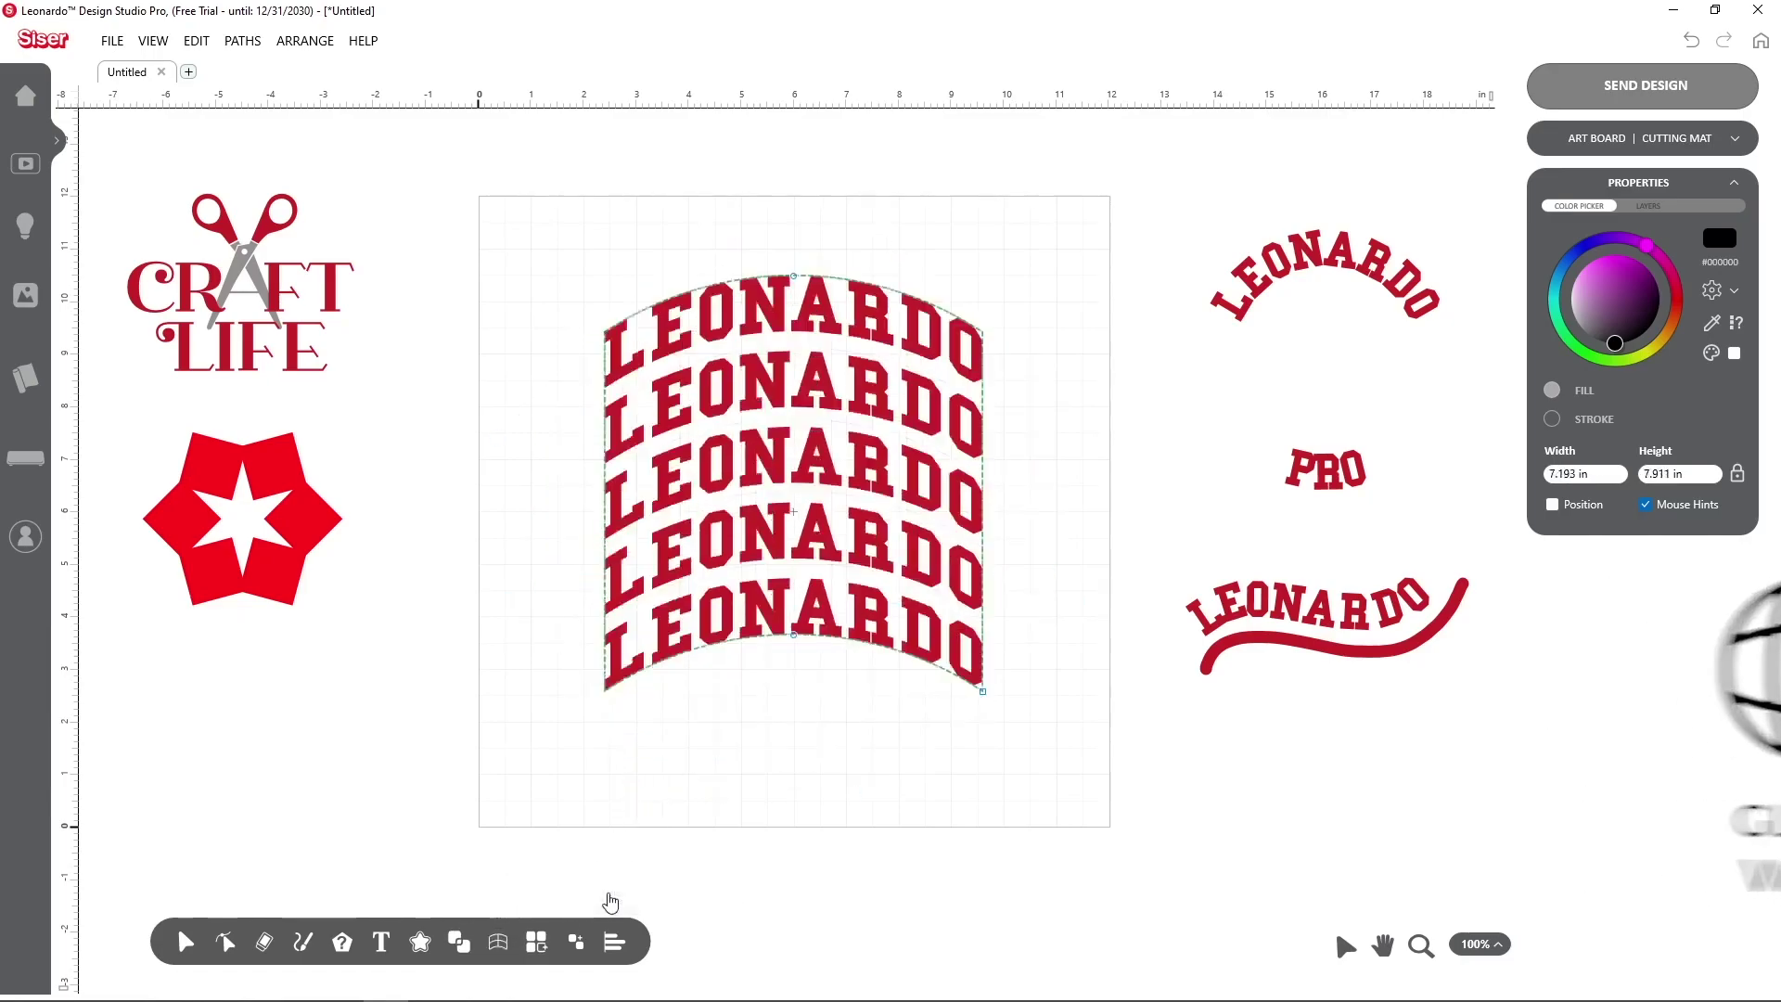
{"action": "left_click_drag", "start_coordinate": [788, 664], "coordinate": [792, 752]}
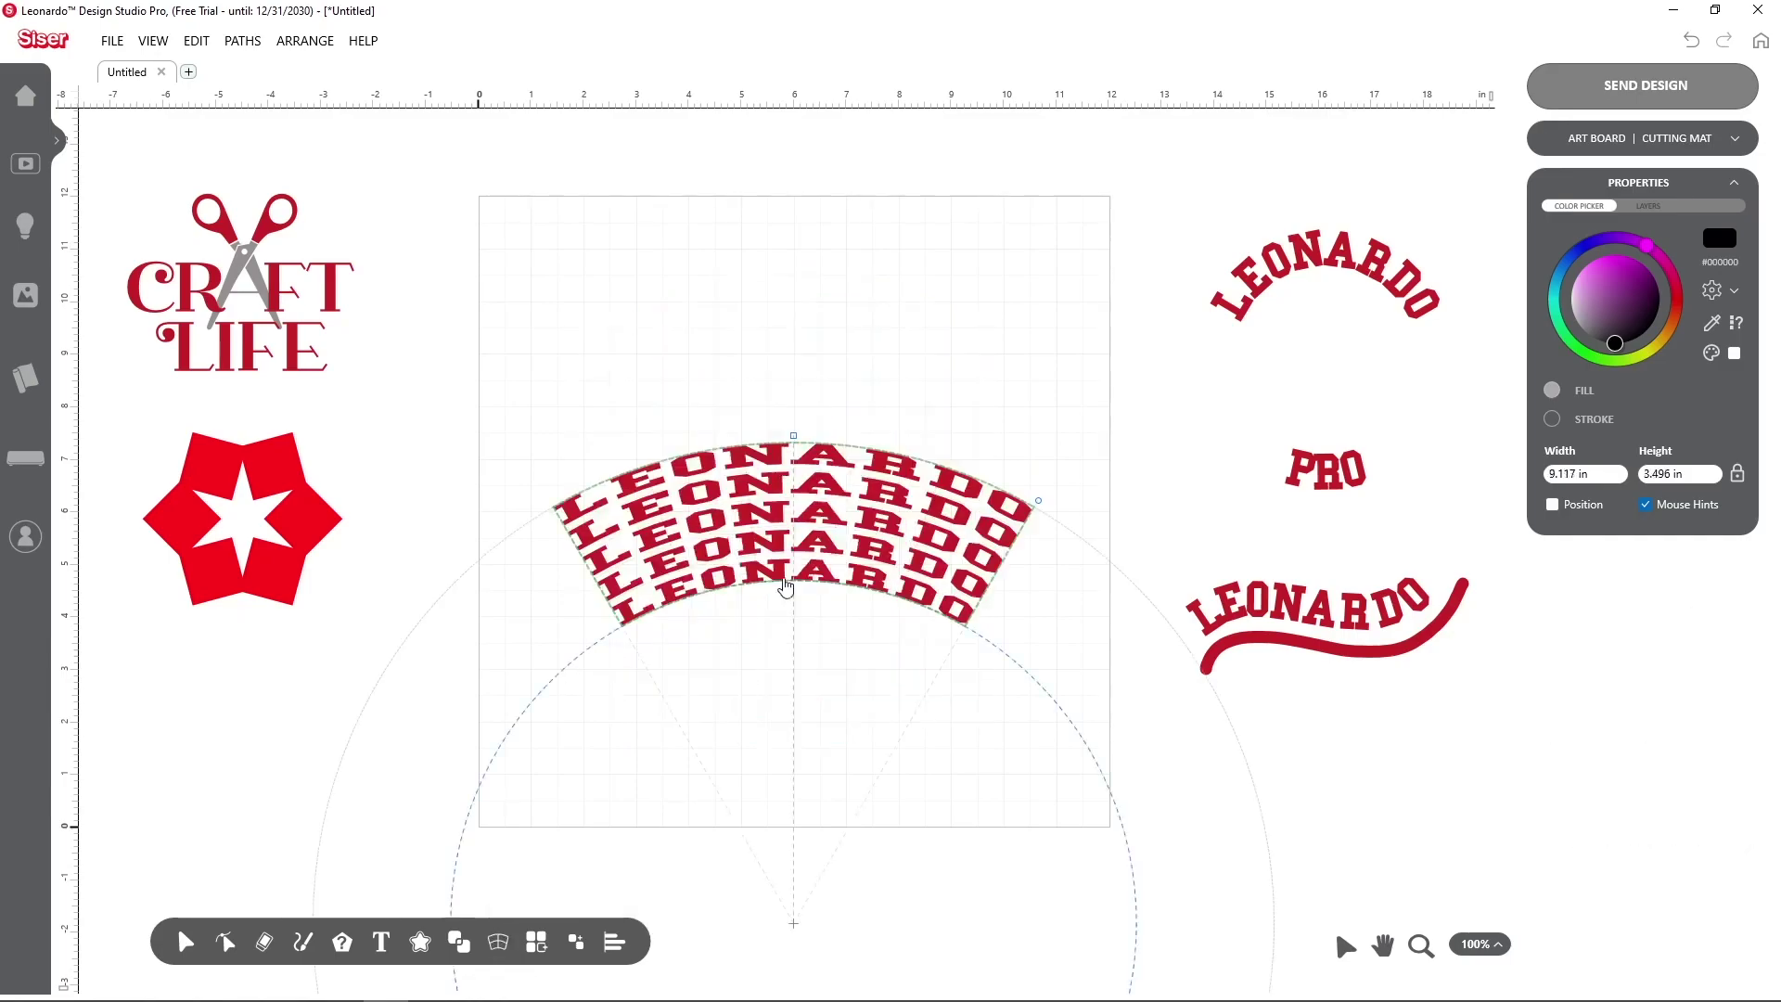
Adjust the warped block's size and perspective corners, then commit the warp.
{"action": "mouse_move", "coordinate": [792, 348]}
{"action": "left_mouse_down"}
{"action": "mouse_move", "coordinate": [882, 604]}
{"action": "mouse_move", "coordinate": [827, 595]}
{"action": "left_mouse_up"}
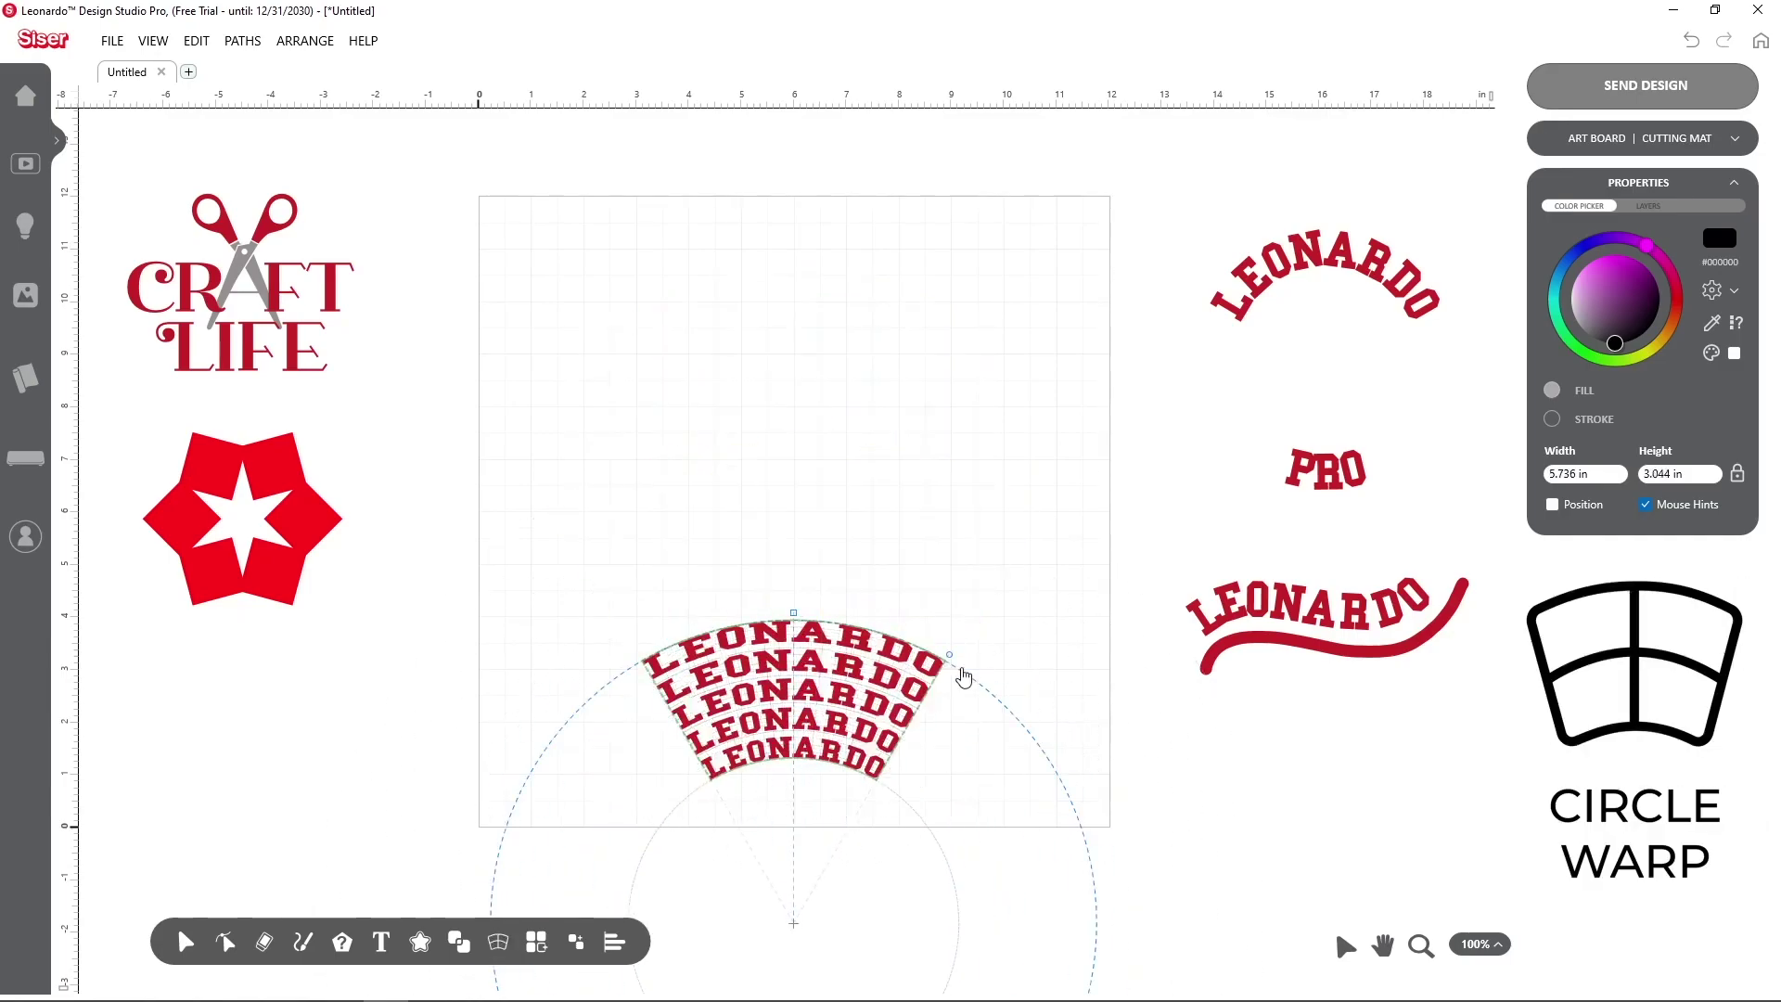
{"action": "mouse_move", "coordinate": [962, 676]}
{"action": "left_mouse_down"}
{"action": "mouse_move", "coordinate": [1066, 450]}
{"action": "mouse_move", "coordinate": [1059, 801]}
{"action": "mouse_move", "coordinate": [983, 795]}
{"action": "left_mouse_up"}
{"action": "left_click_drag", "start_coordinate": [986, 332], "coordinate": [996, 239]}
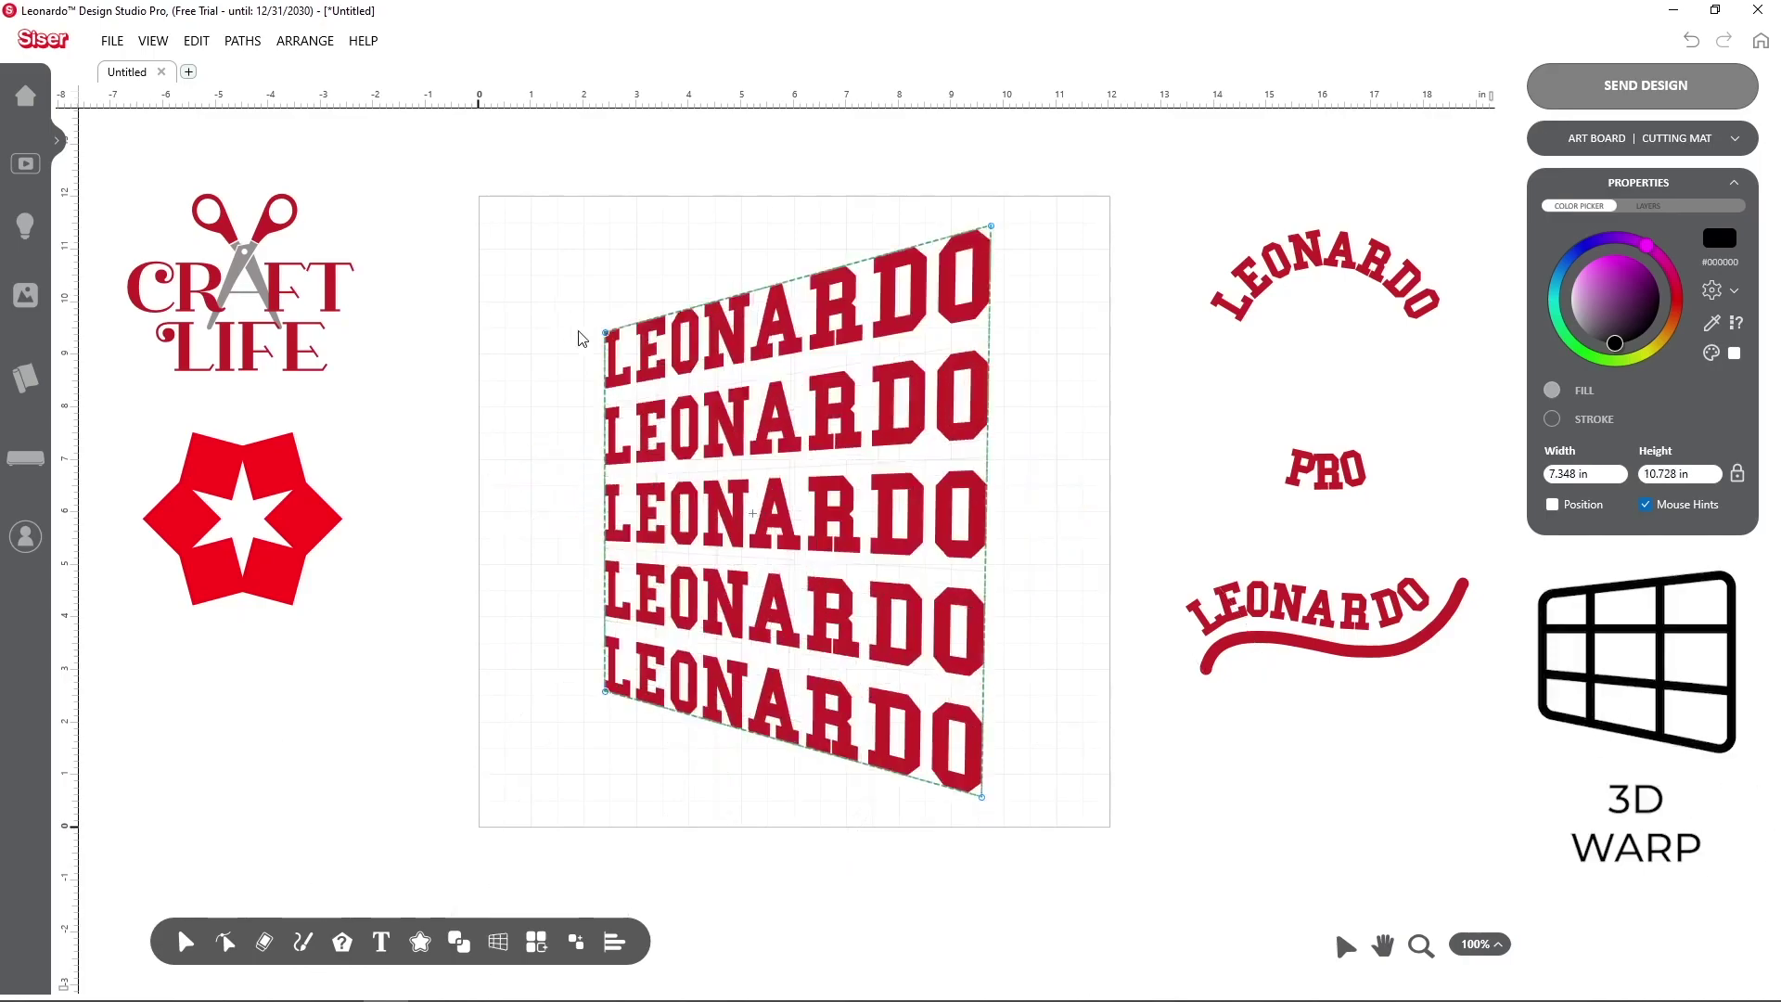
{"action": "left_click_drag", "start_coordinate": [604, 333], "coordinate": [616, 449]}
{"action": "mouse_move", "coordinate": [604, 691]}
{"action": "left_mouse_down"}
{"action": "mouse_move", "coordinate": [608, 715]}
{"action": "mouse_move", "coordinate": [619, 648]}
{"action": "left_mouse_up"}
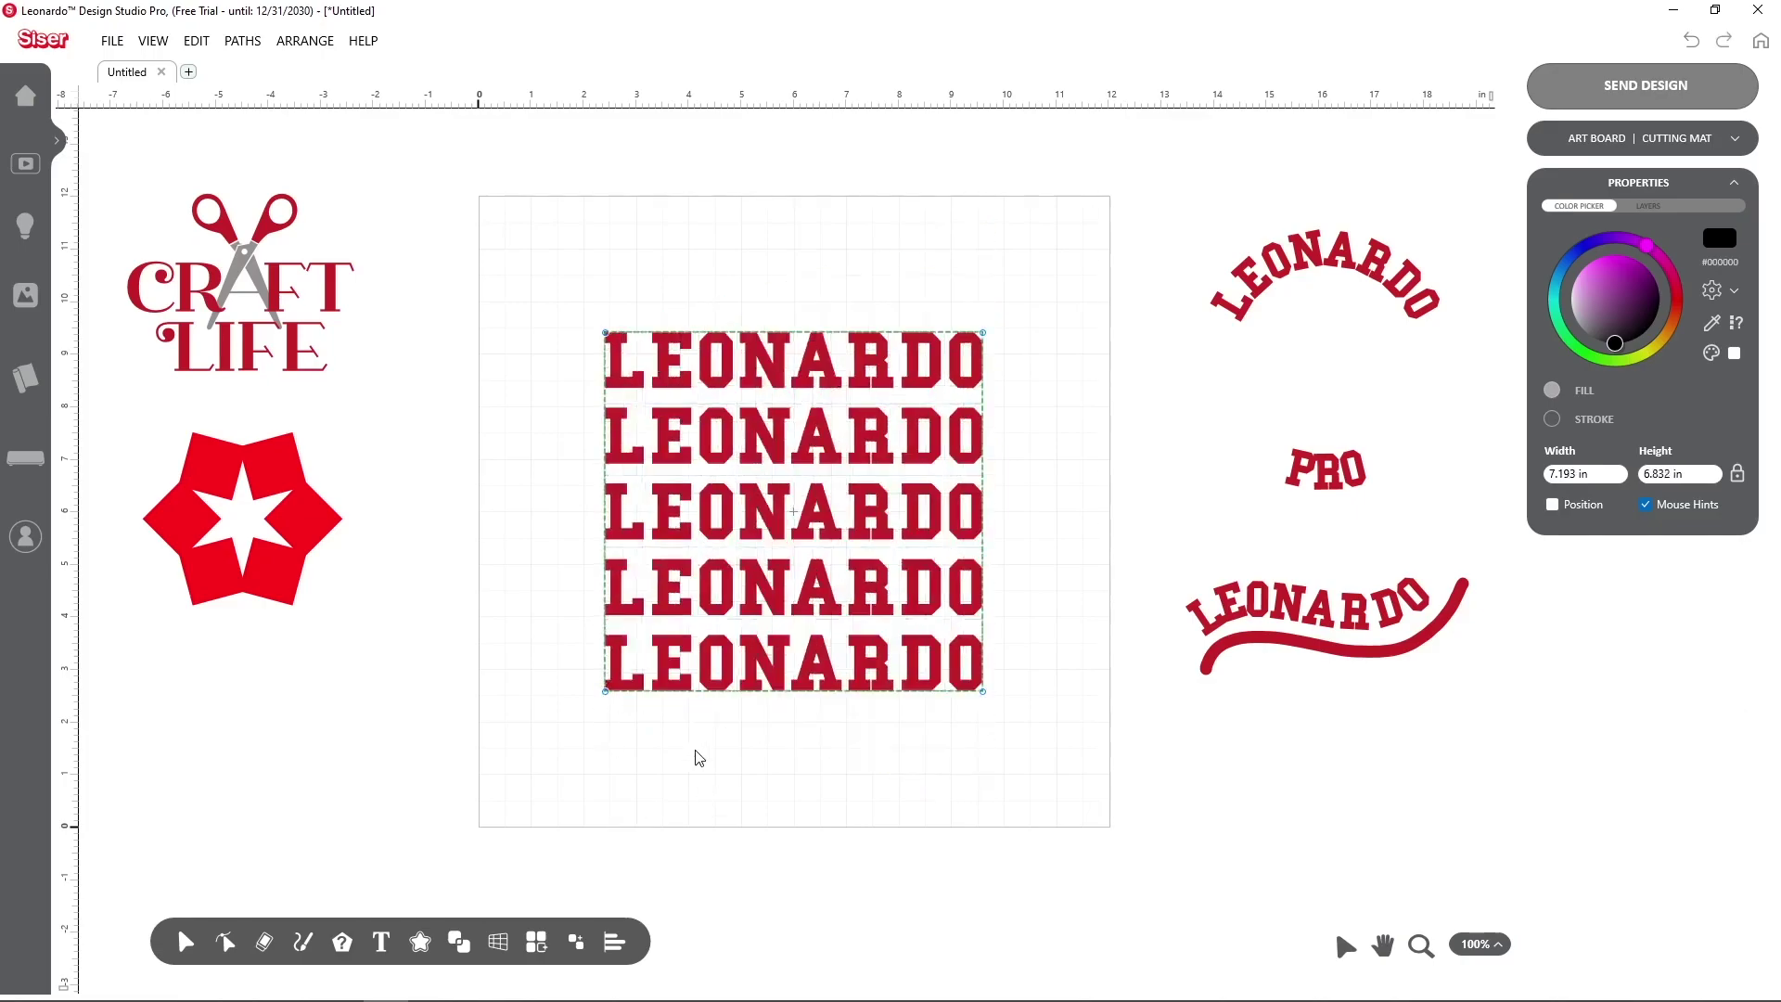
{"action": "left_click", "coordinate": [763, 462]}
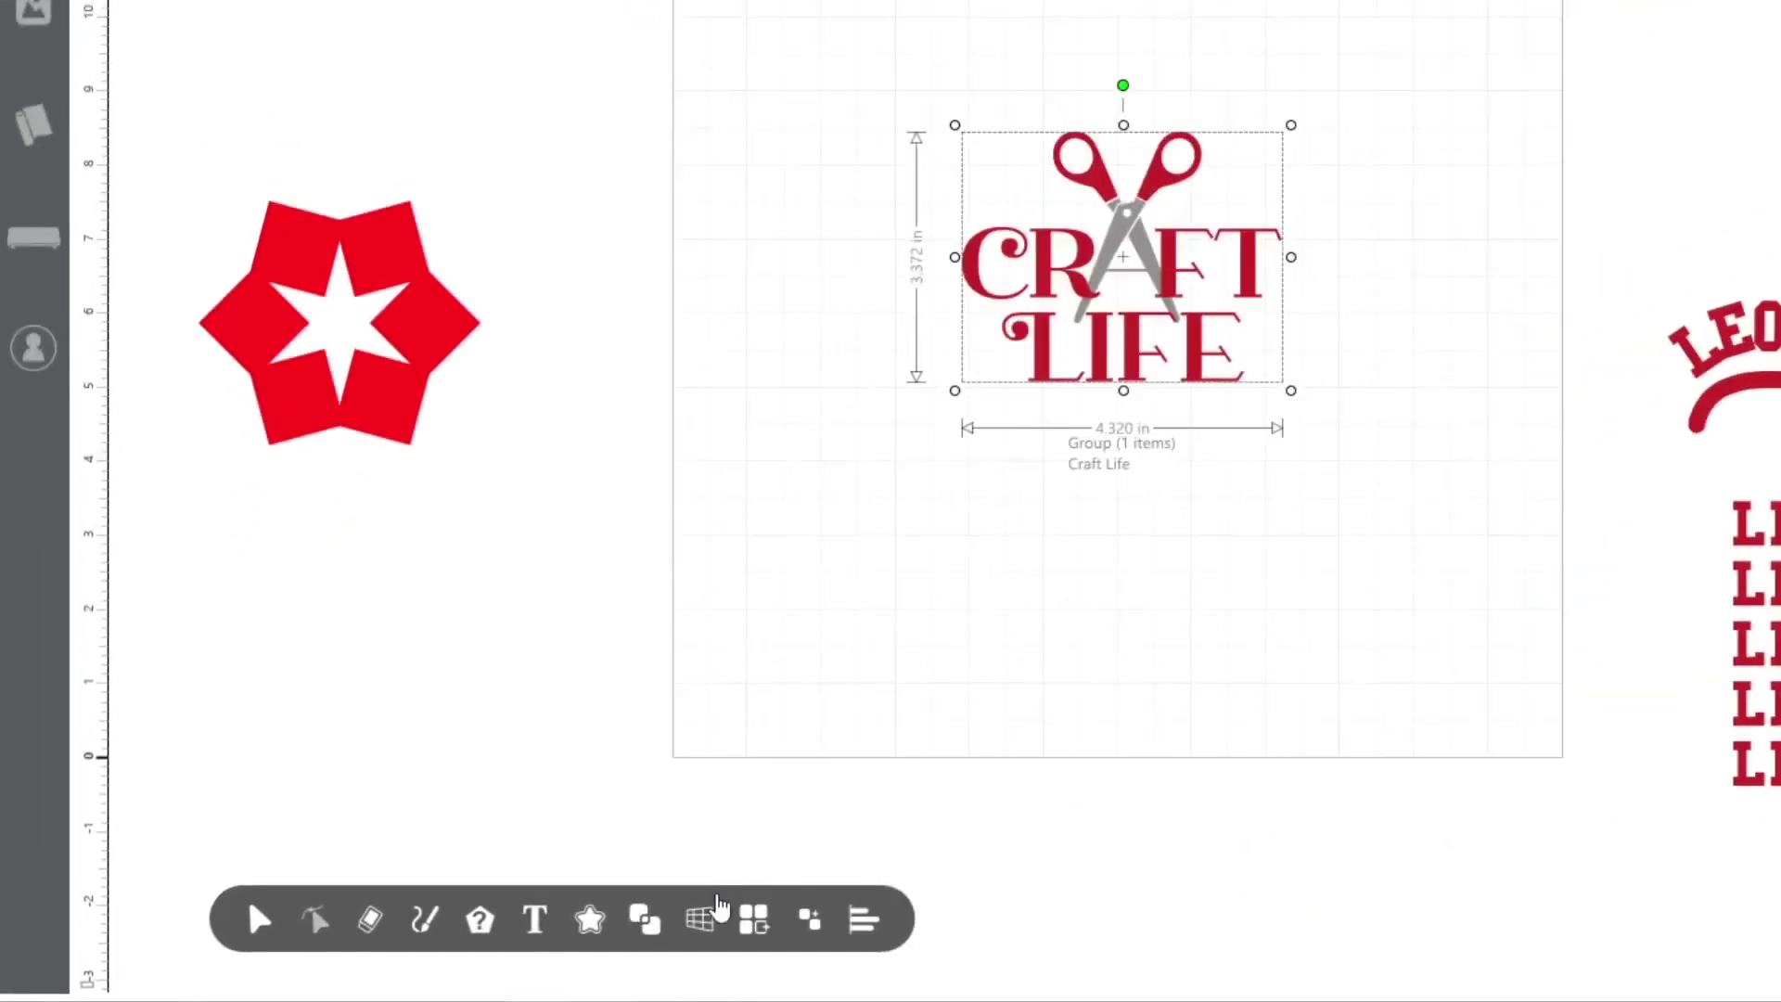
Cone-warp Craft Life with Top 4.528, Bottom 3.346 and Length 1.969 in.
{"action": "left_click", "coordinate": [699, 919]}
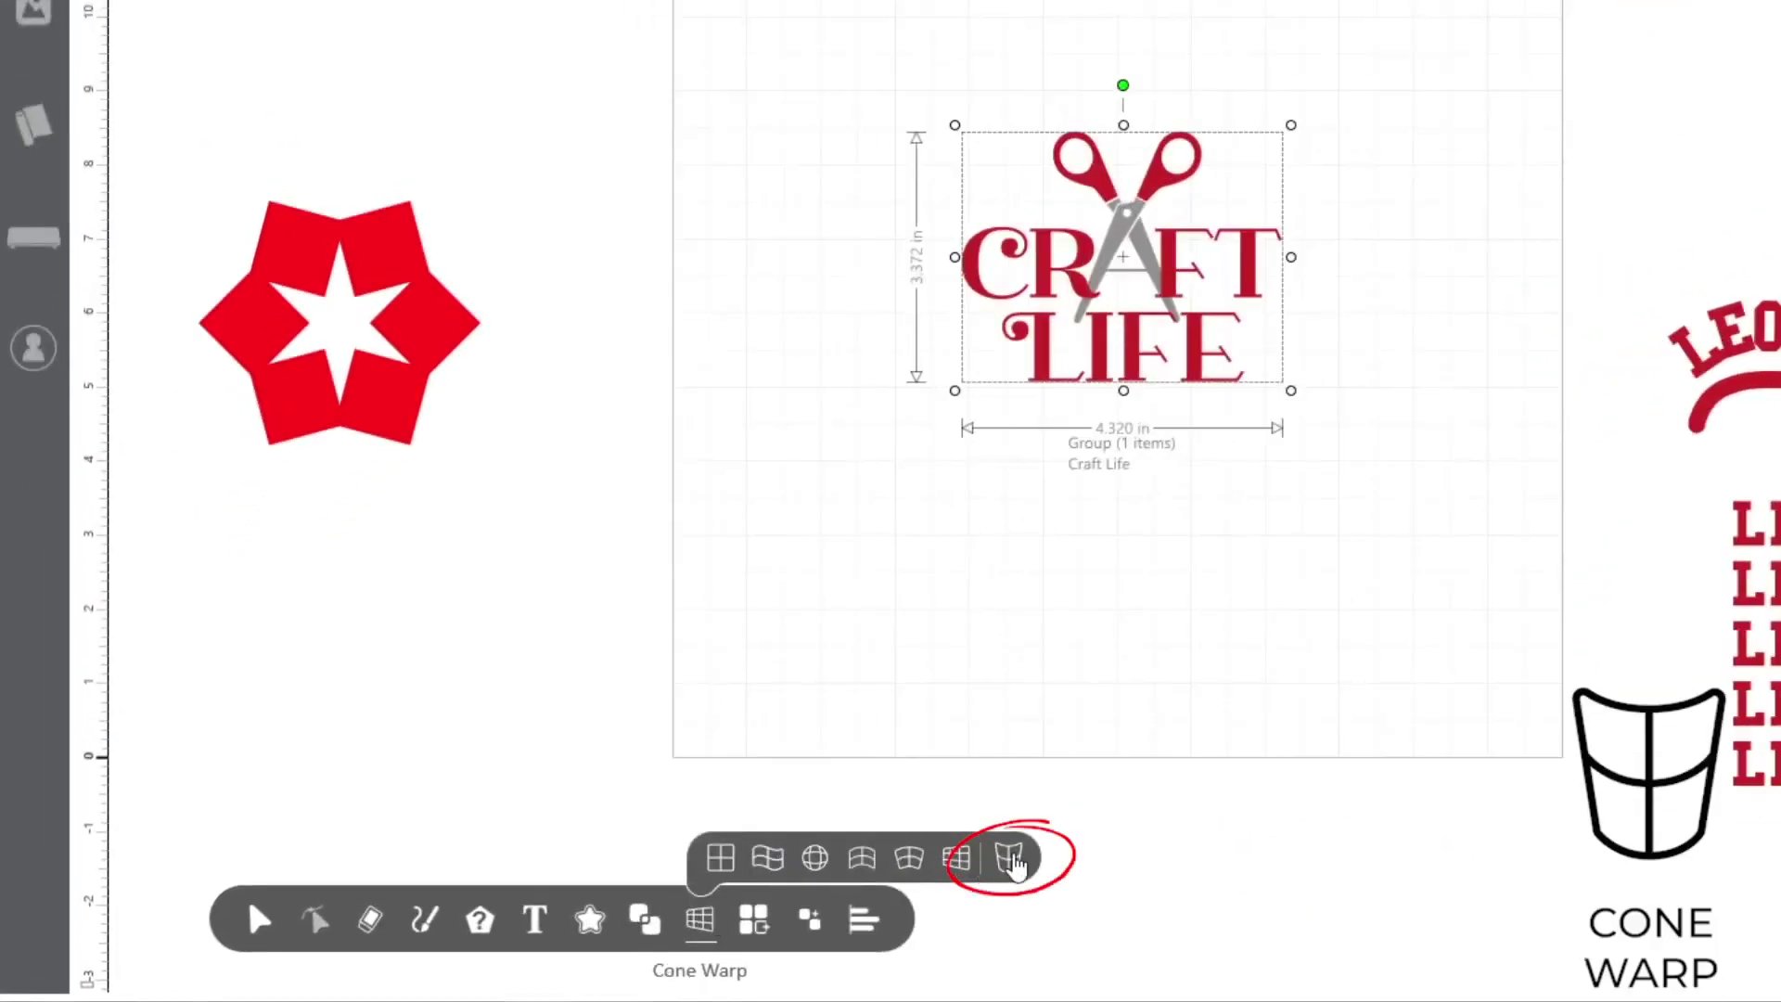
{"action": "left_click", "coordinate": [1013, 860]}
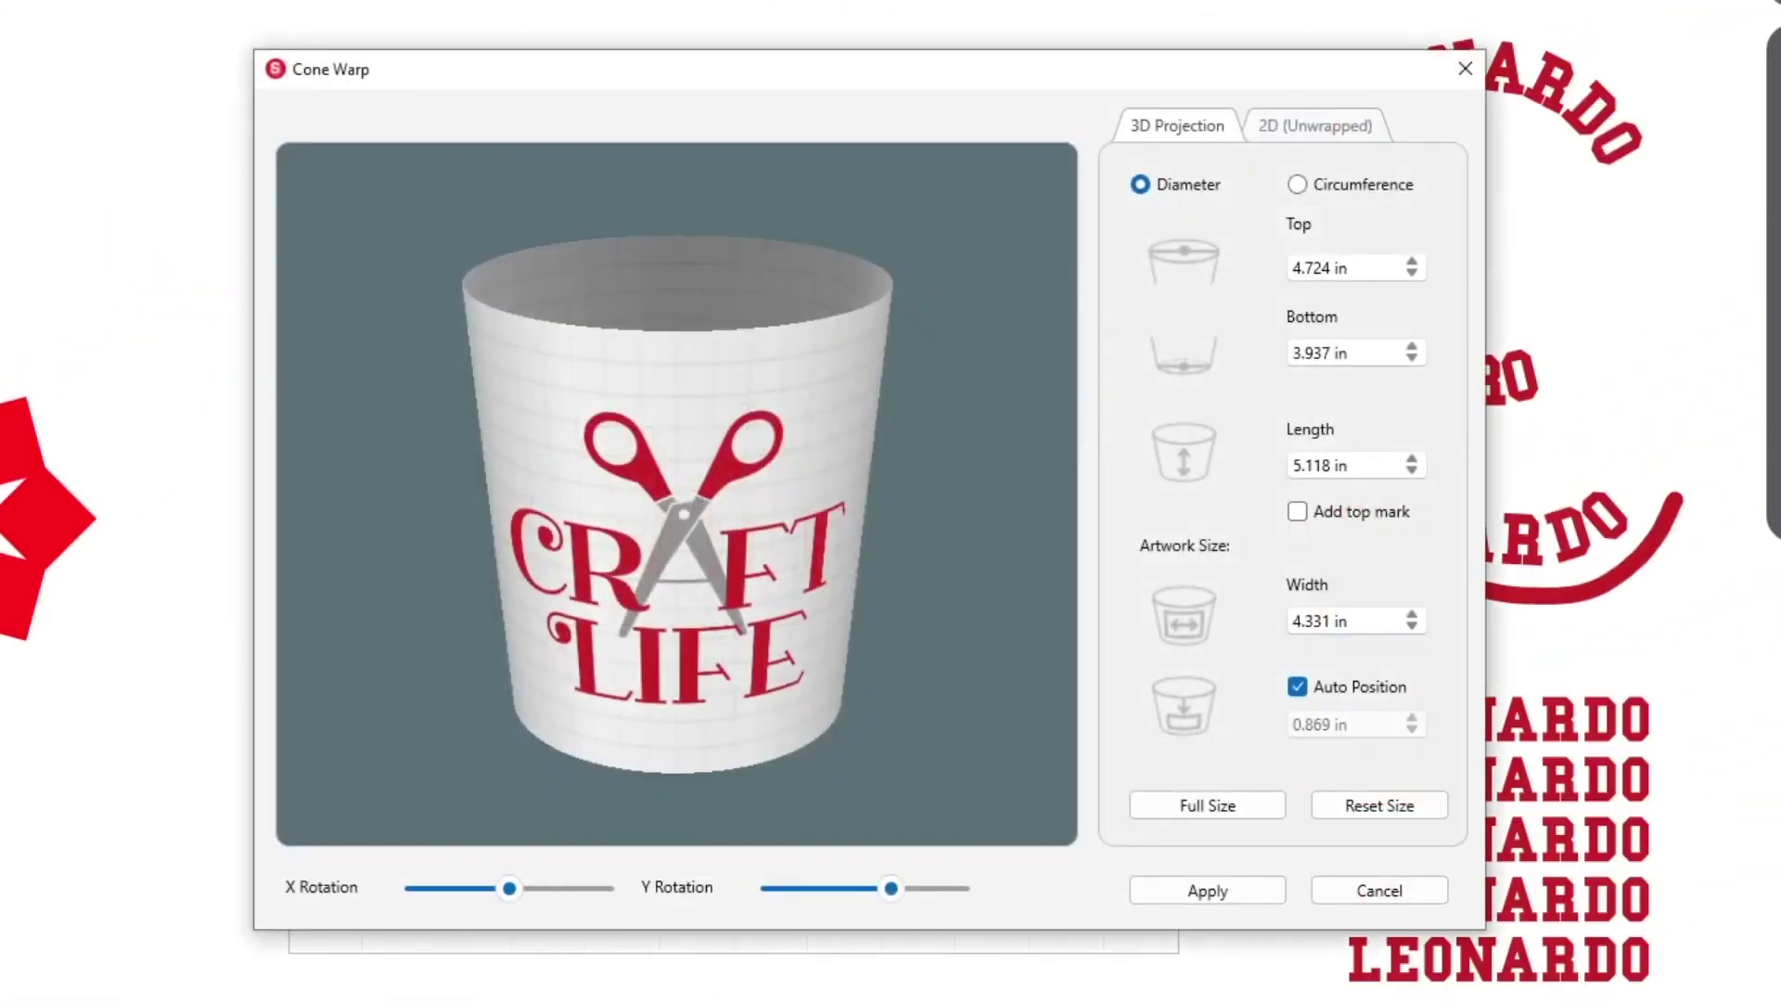
{"action": "left_click", "coordinate": [1413, 263]}
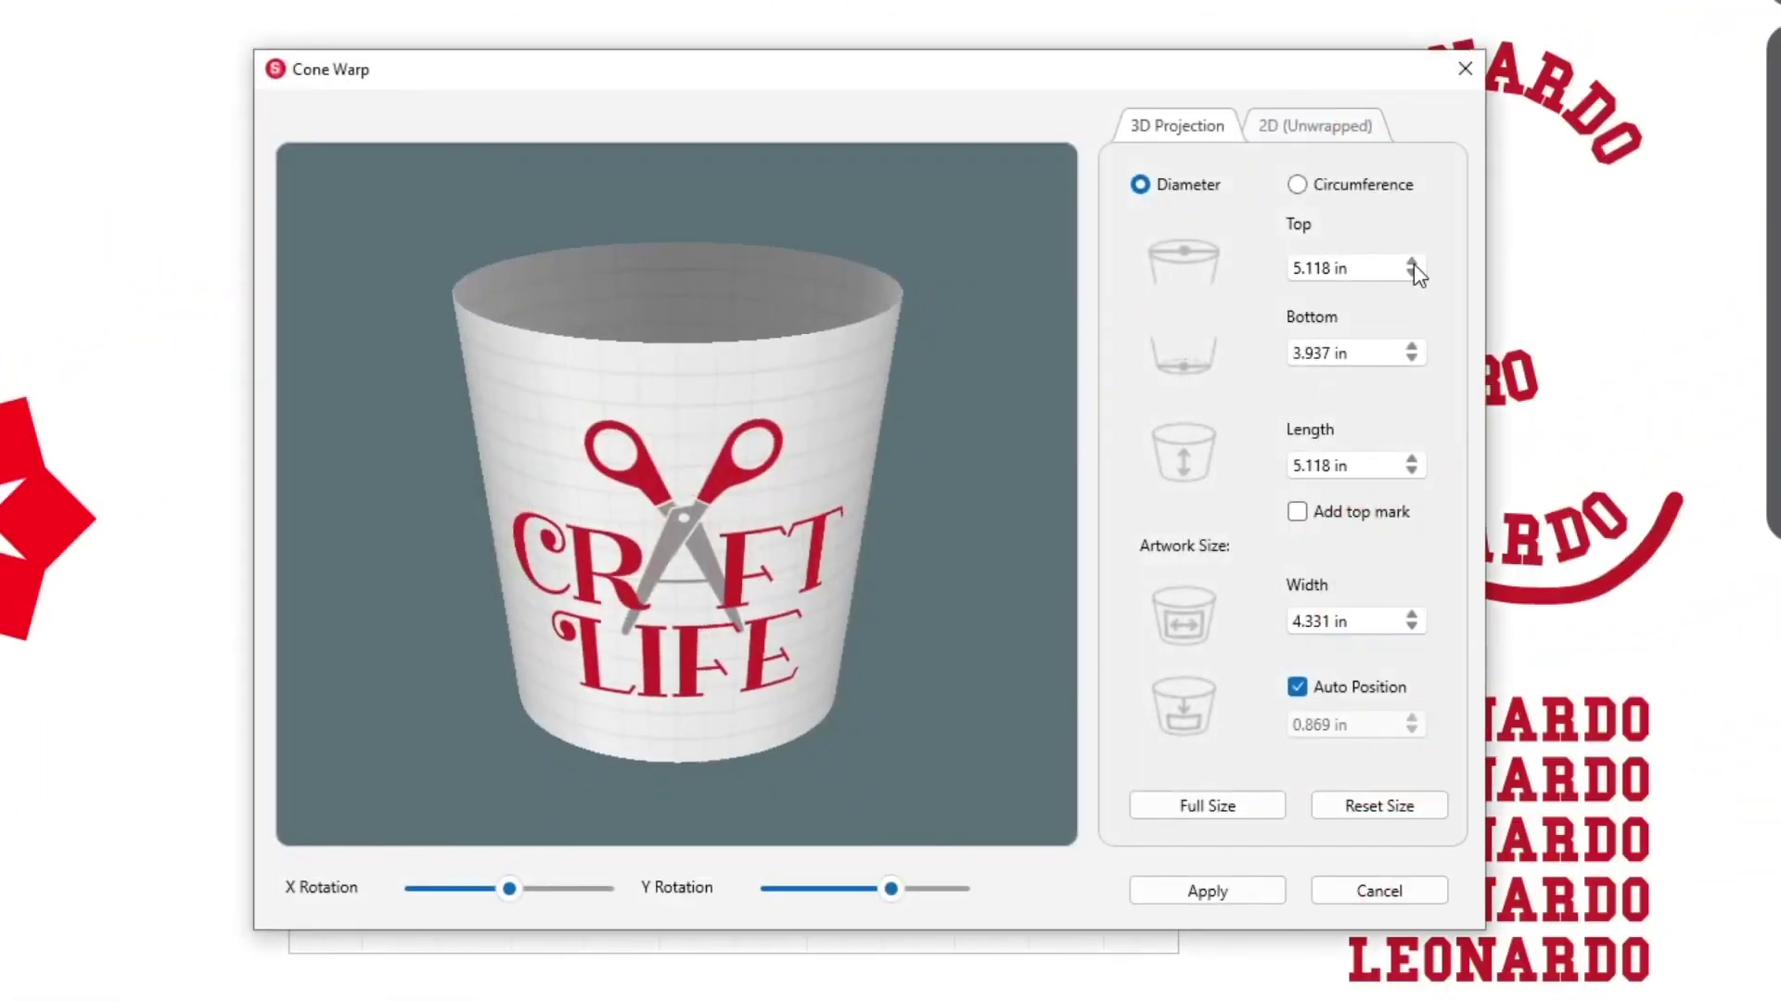
{"action": "left_click", "coordinate": [1413, 274]}
{"action": "left_click", "coordinate": [1412, 272]}
{"action": "left_click", "coordinate": [1411, 359]}
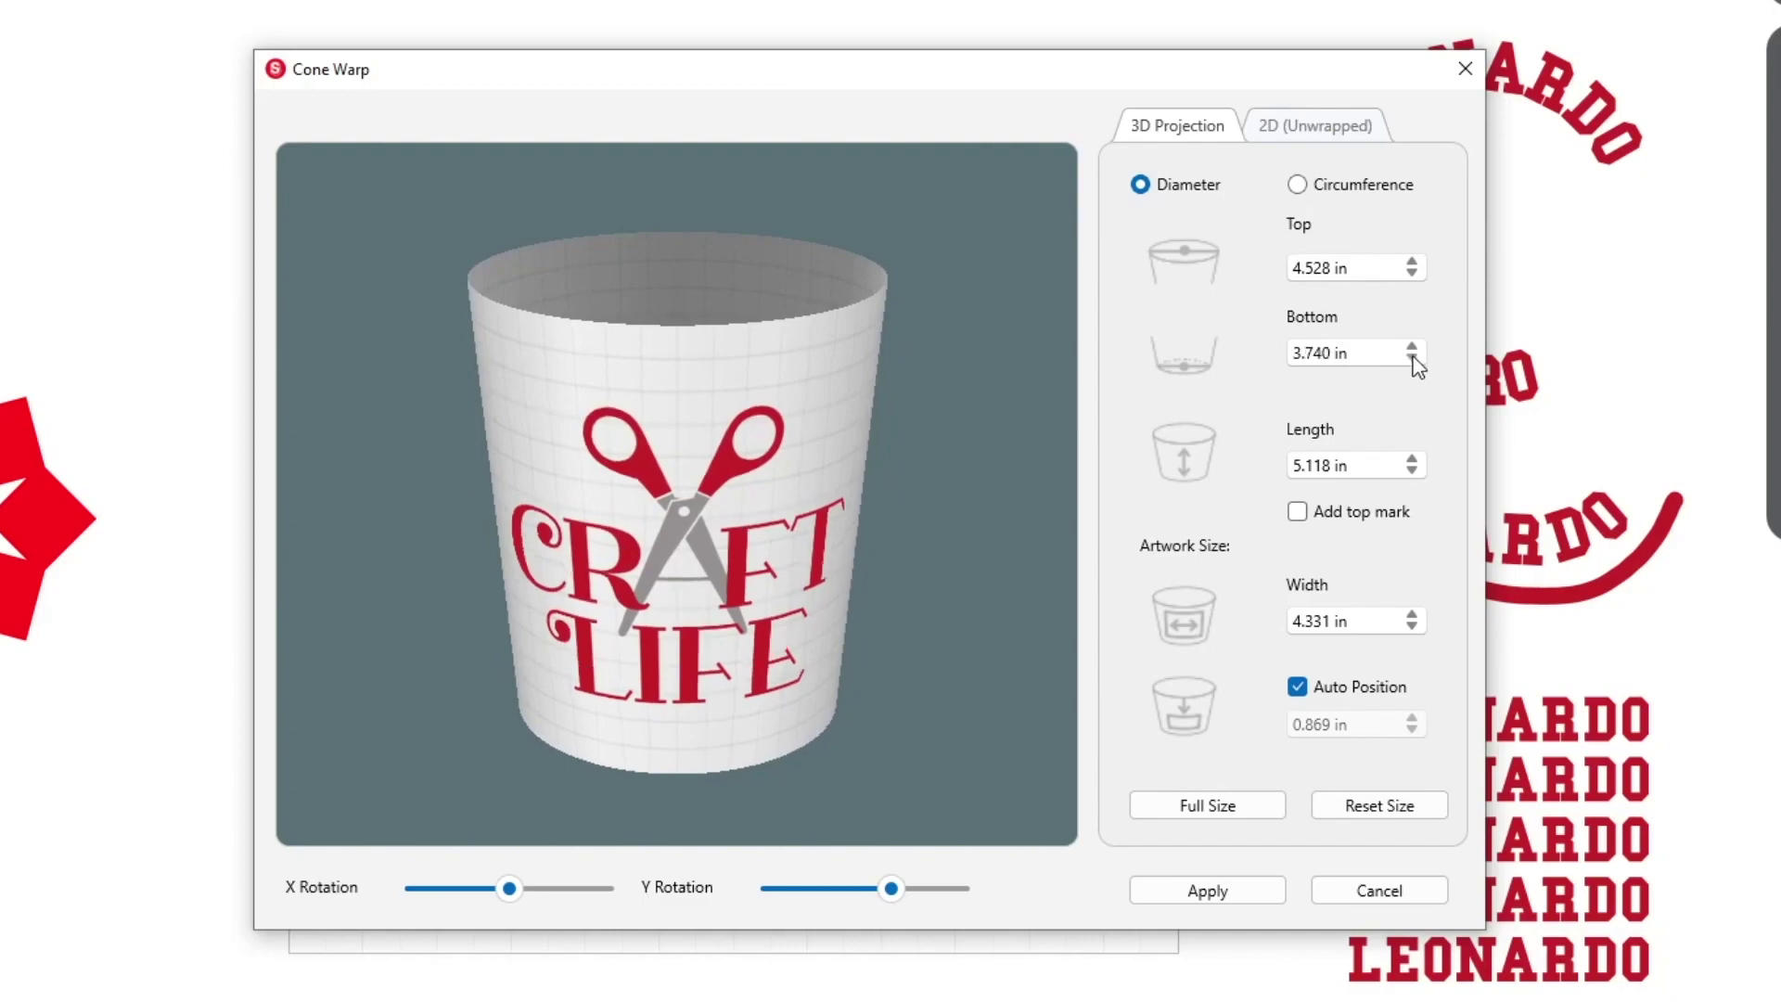
{"action": "left_click", "coordinate": [1413, 461]}
{"action": "left_click", "coordinate": [1412, 461]}
{"action": "left_click", "coordinate": [1412, 460]}
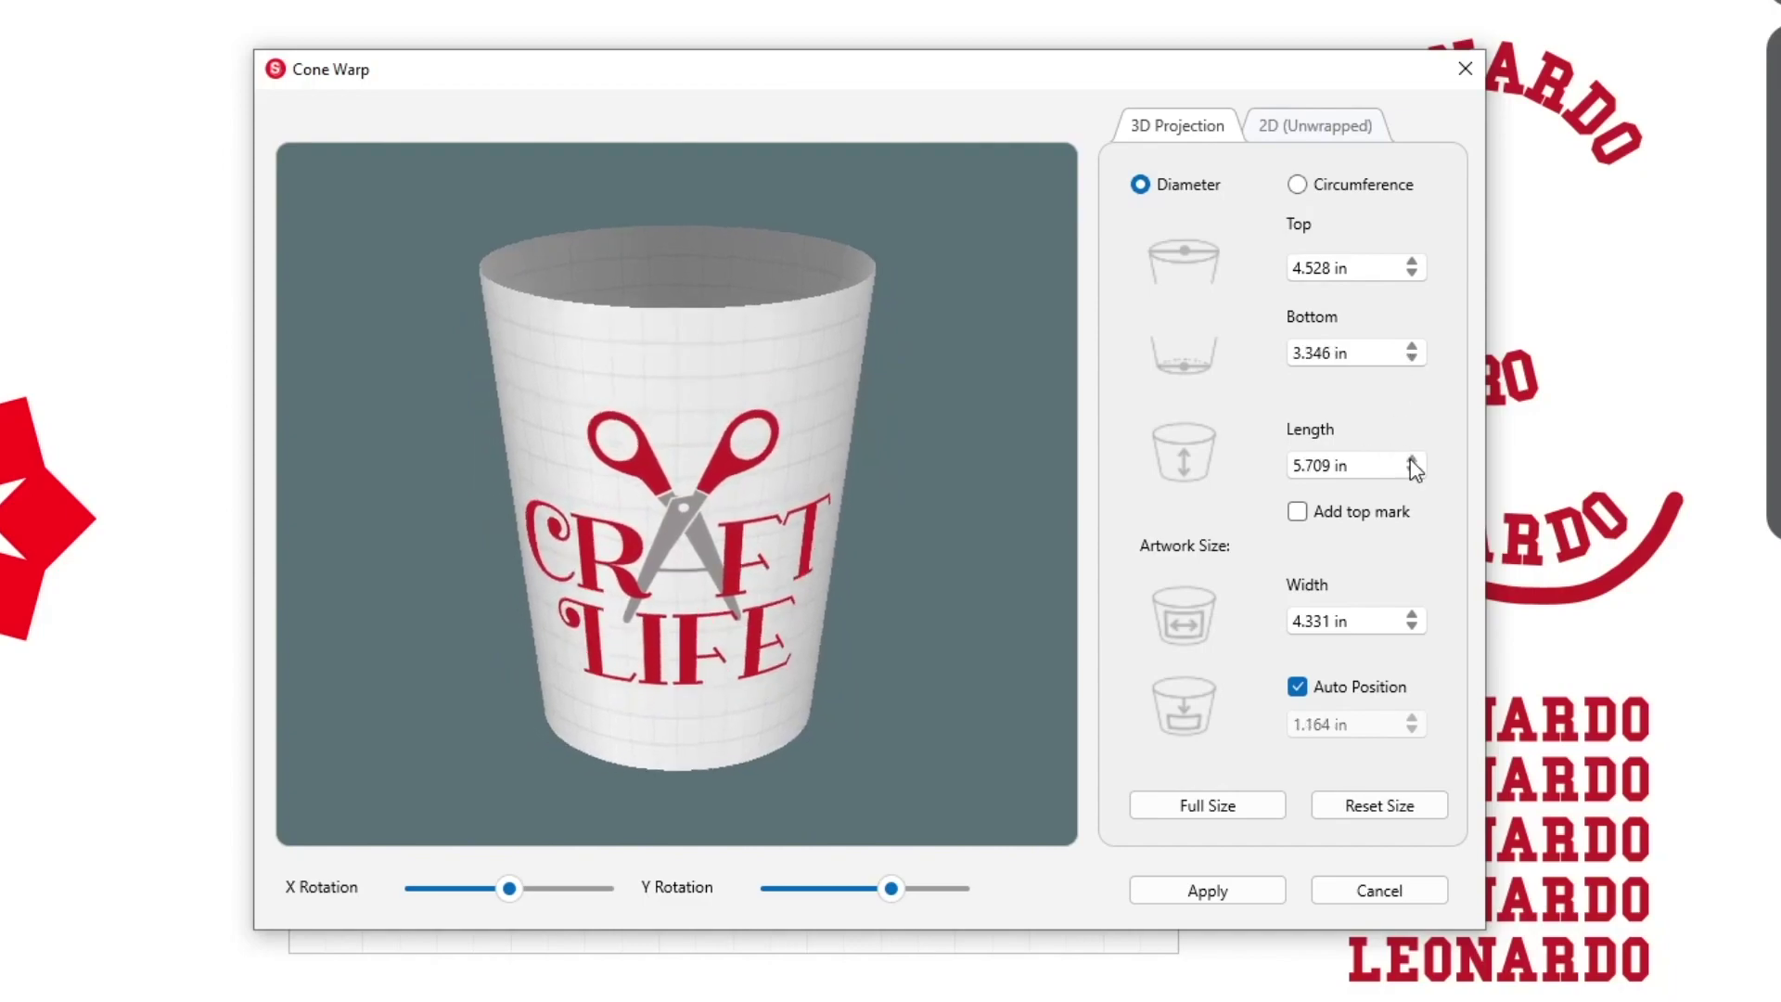
{"action": "left_click", "coordinate": [1411, 472]}
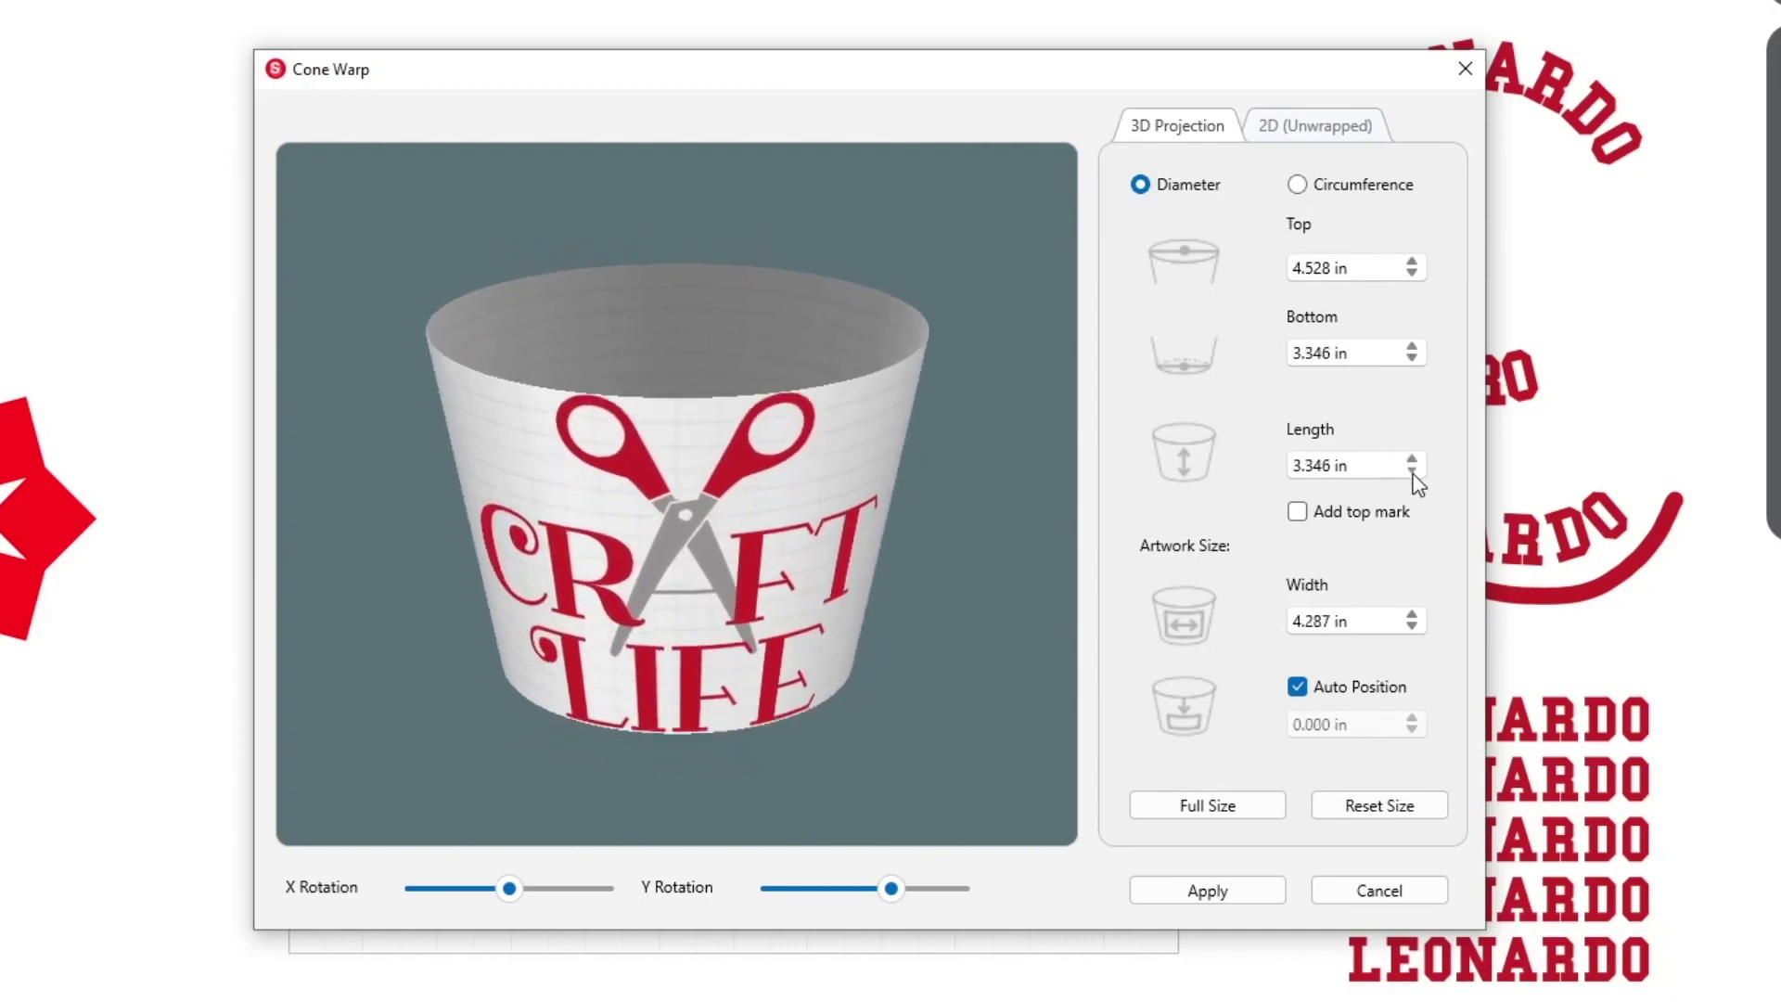
{"action": "left_click", "coordinate": [1413, 472]}
Lower the artwork width to 1.936 in and apply the cone warp.
{"action": "left_click", "coordinate": [1298, 690]}
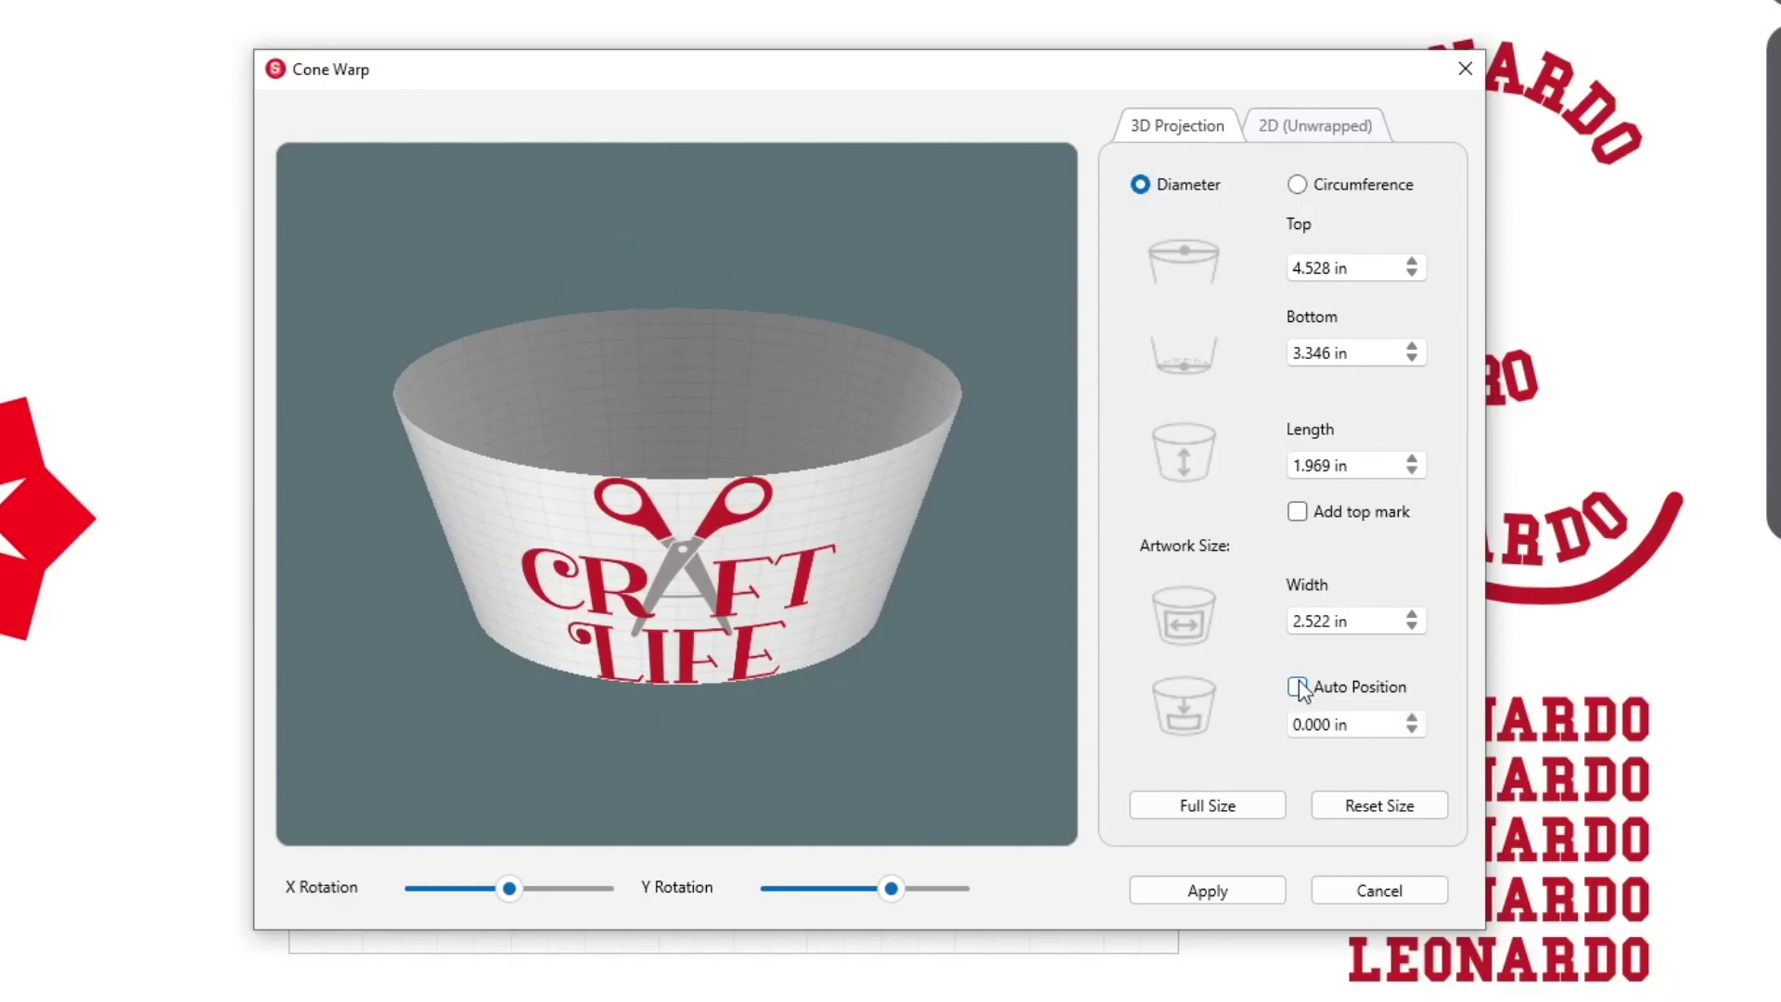
{"action": "left_click", "coordinate": [1297, 689]}
{"action": "left_click", "coordinate": [1412, 628]}
{"action": "left_click", "coordinate": [1269, 807]}
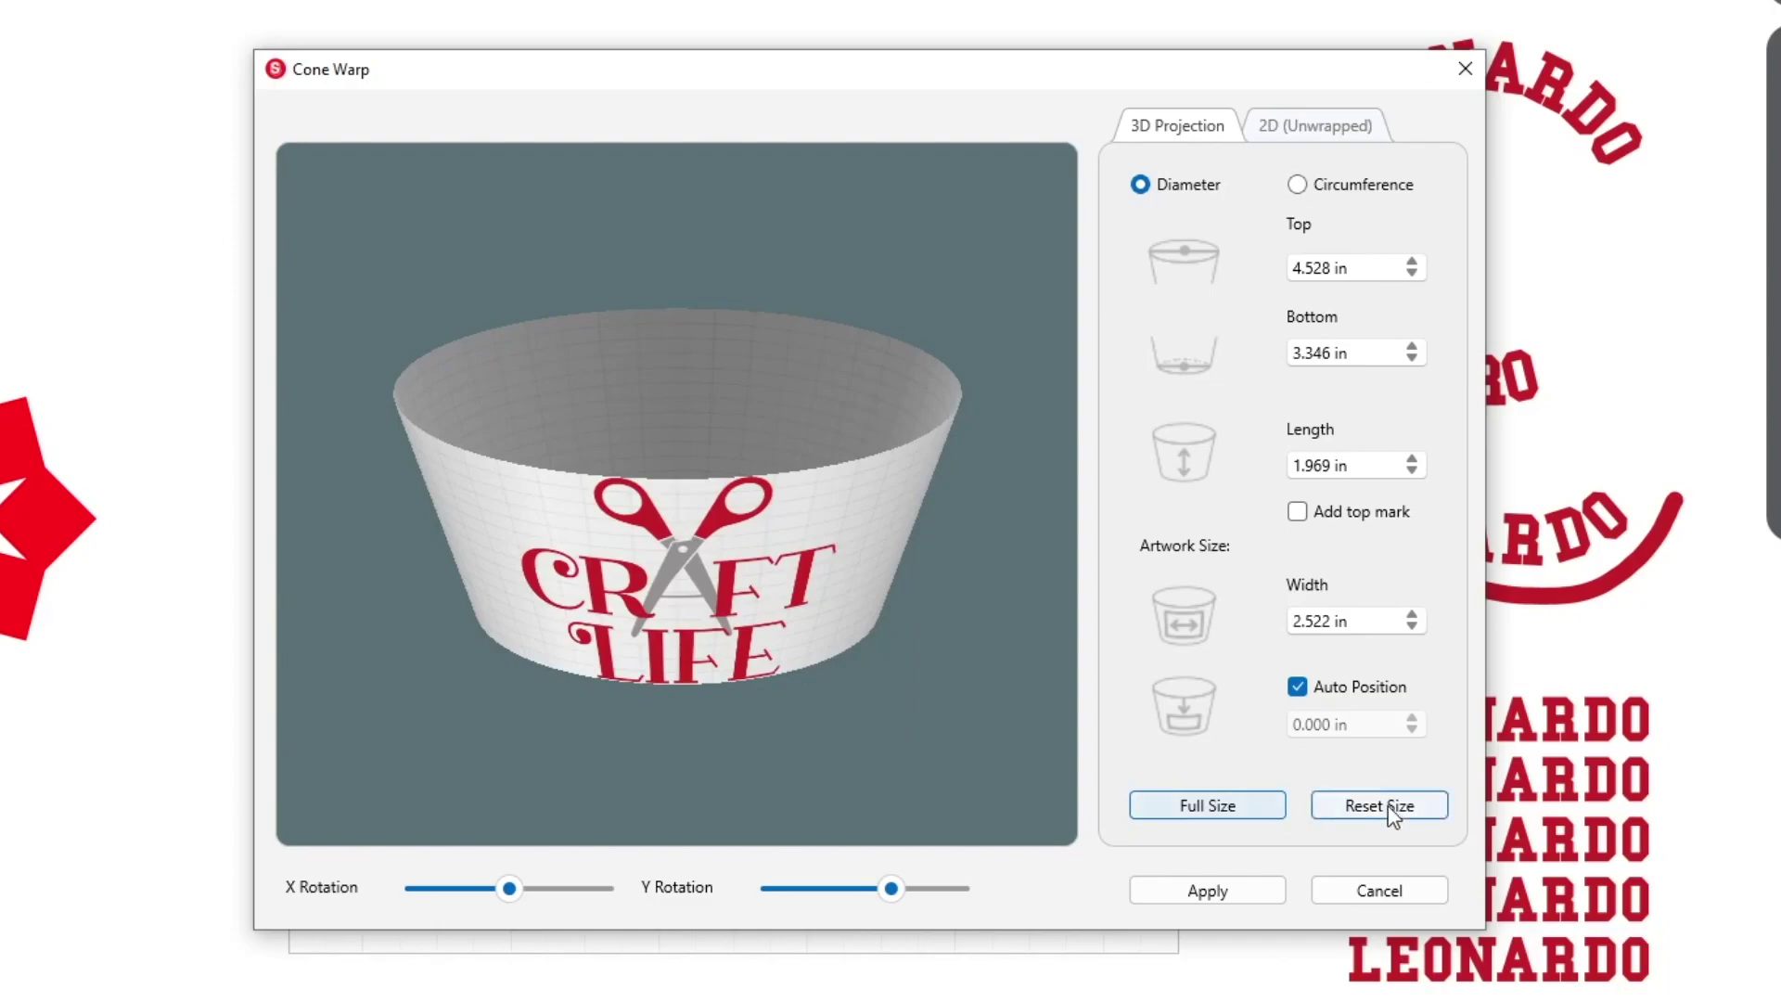
{"action": "left_click", "coordinate": [1377, 806]}
{"action": "left_click", "coordinate": [1412, 626]}
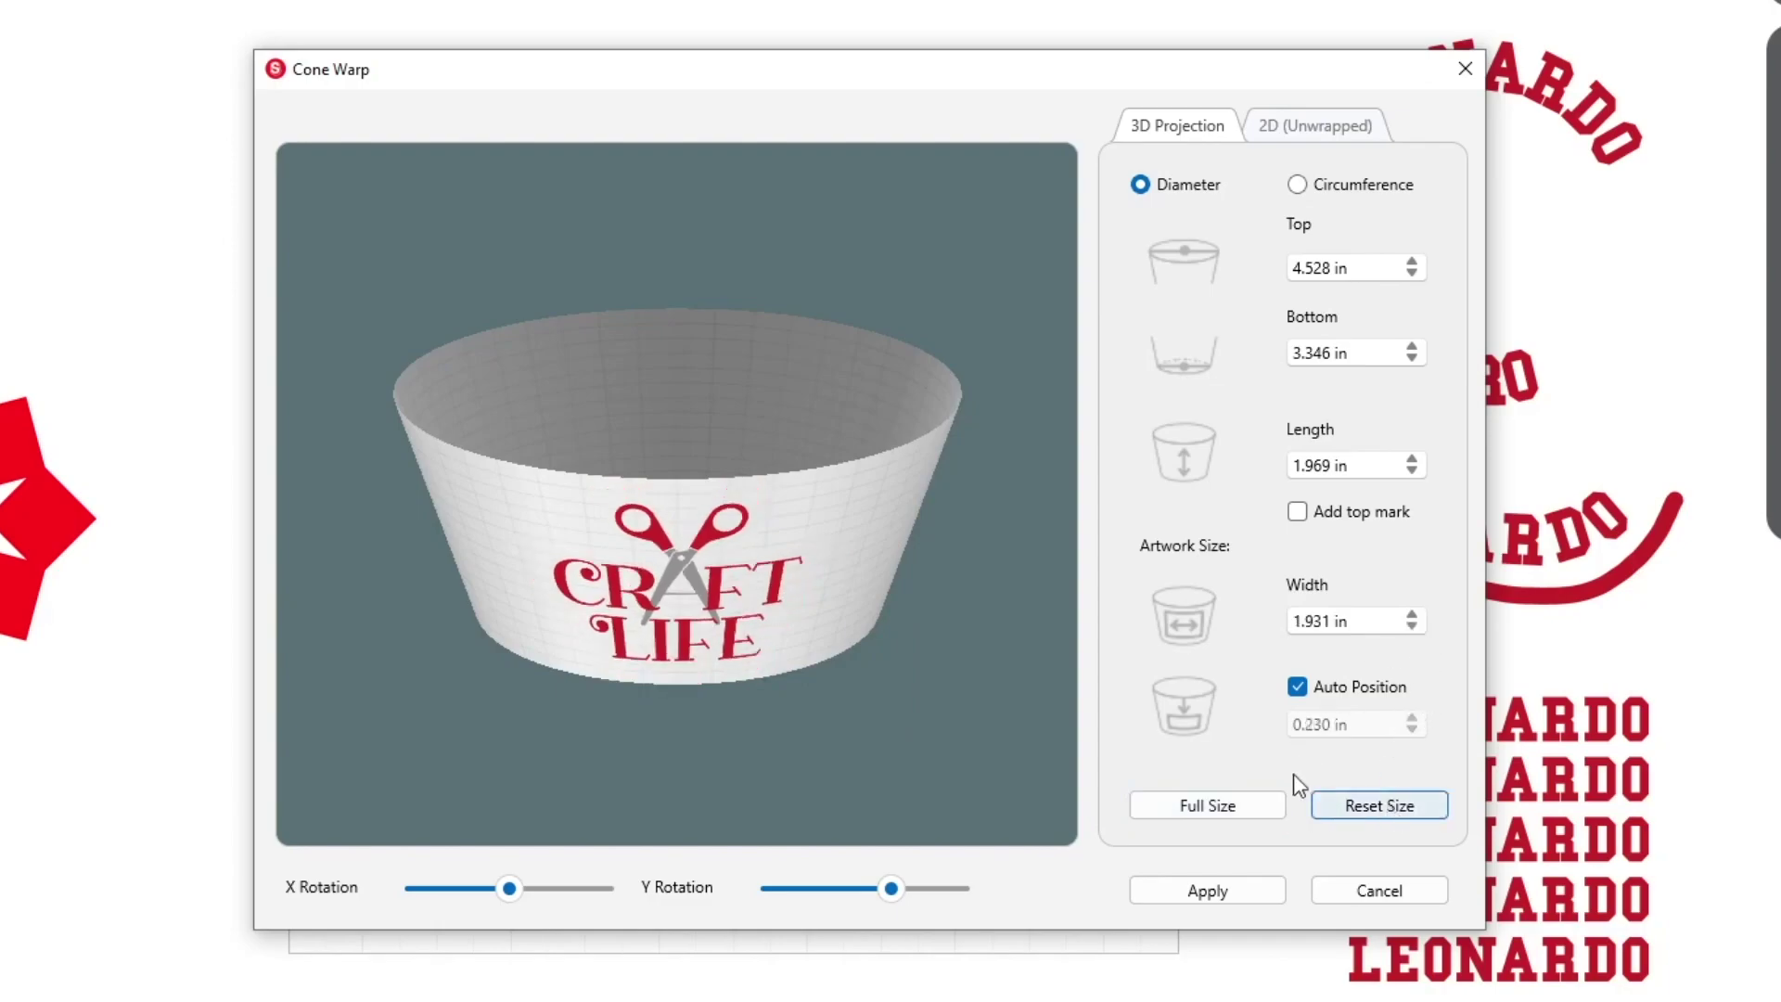
{"action": "left_click", "coordinate": [1244, 896]}
{"action": "left_click_drag", "start_coordinate": [854, 519], "coordinate": [1010, 642]}
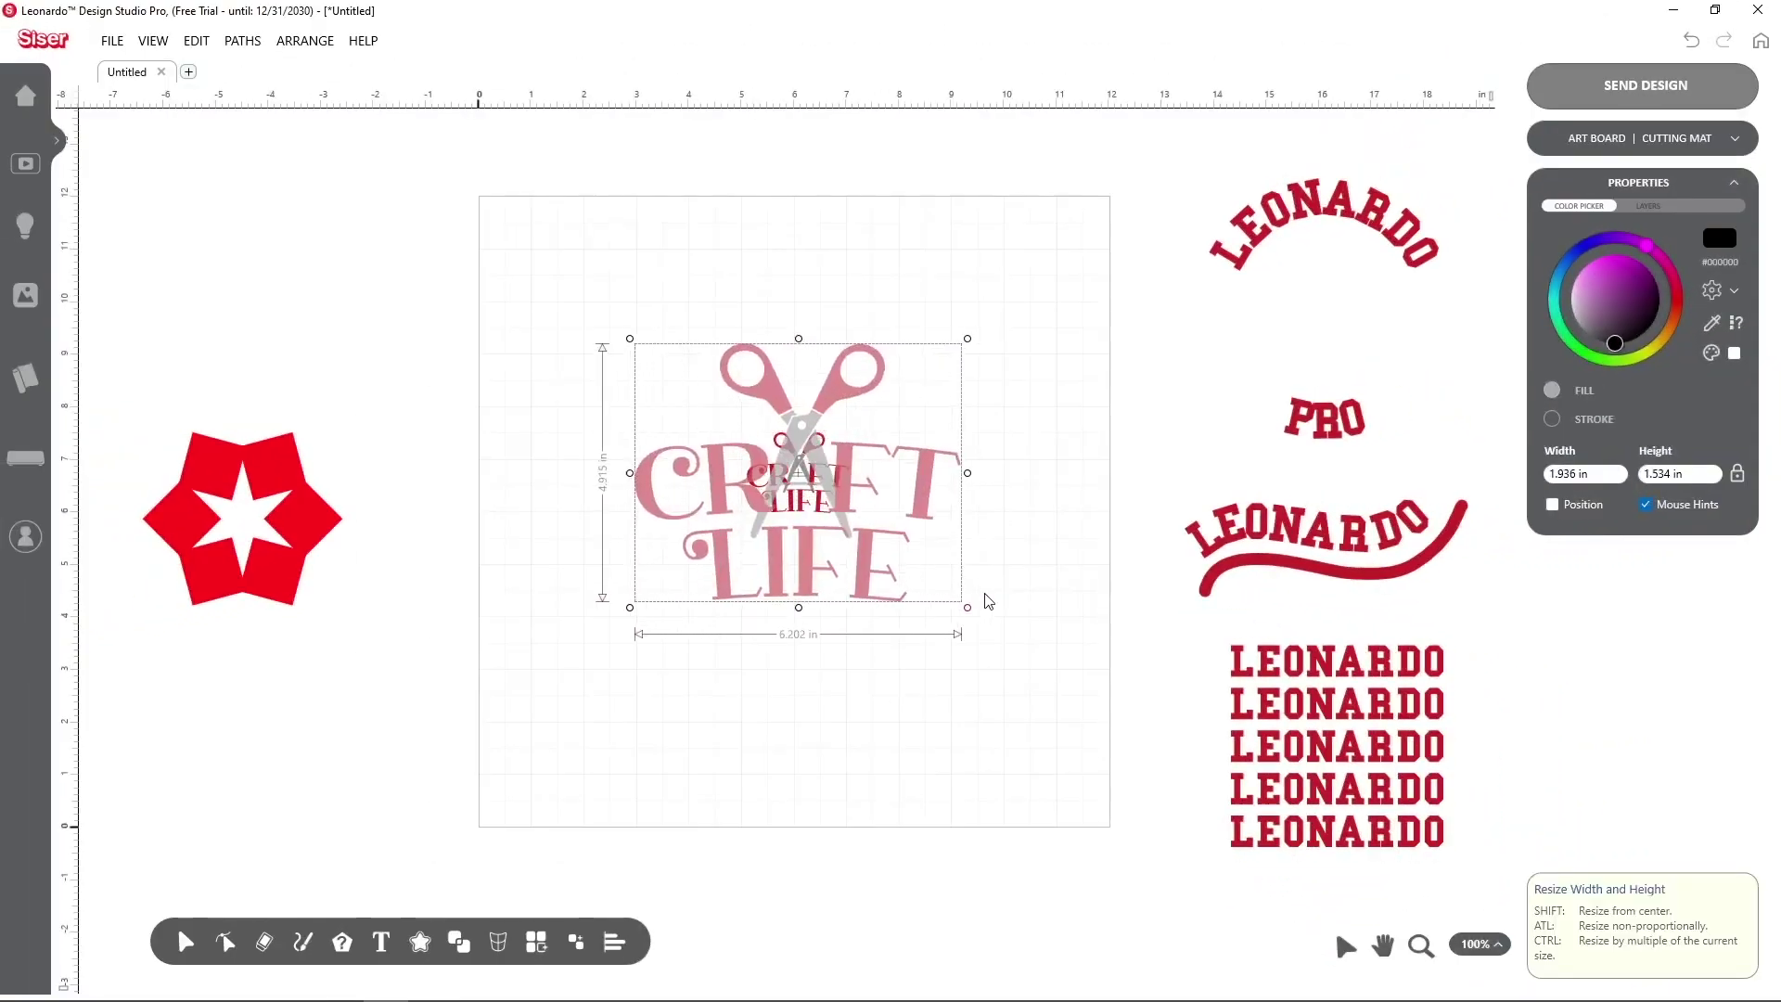
{"action": "key", "text": "ctrl+z"}
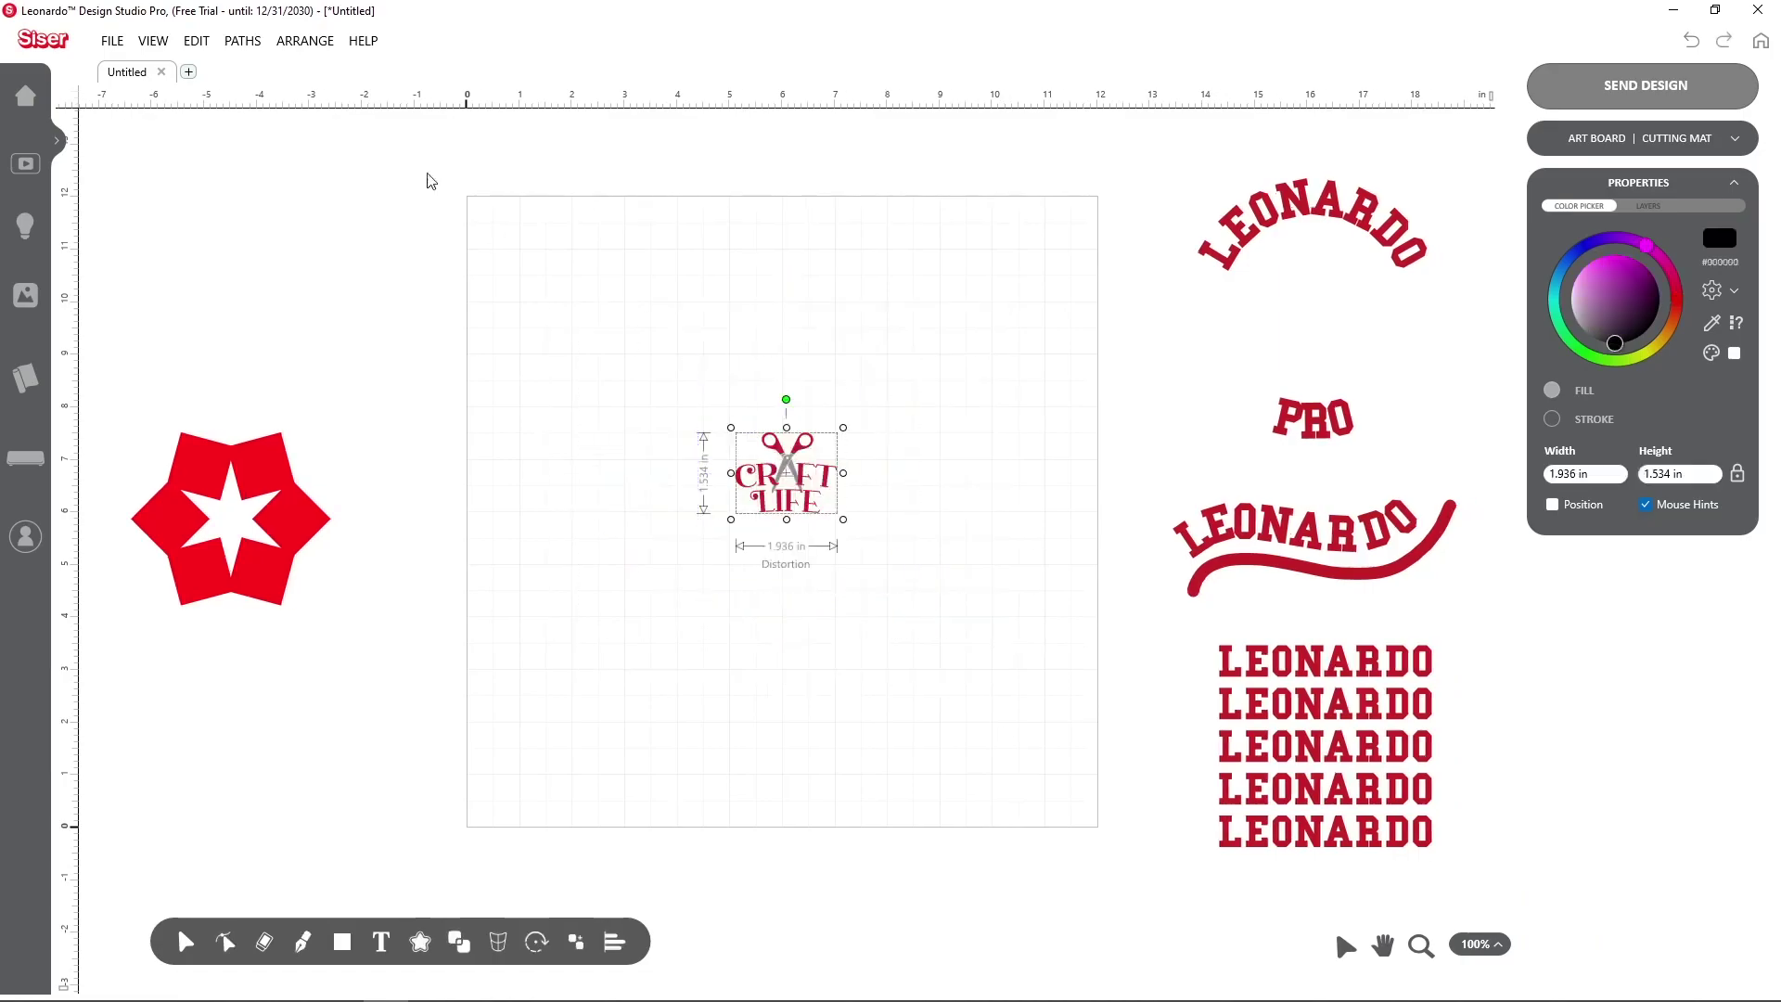
{"action": "left_click", "coordinate": [164, 57]}
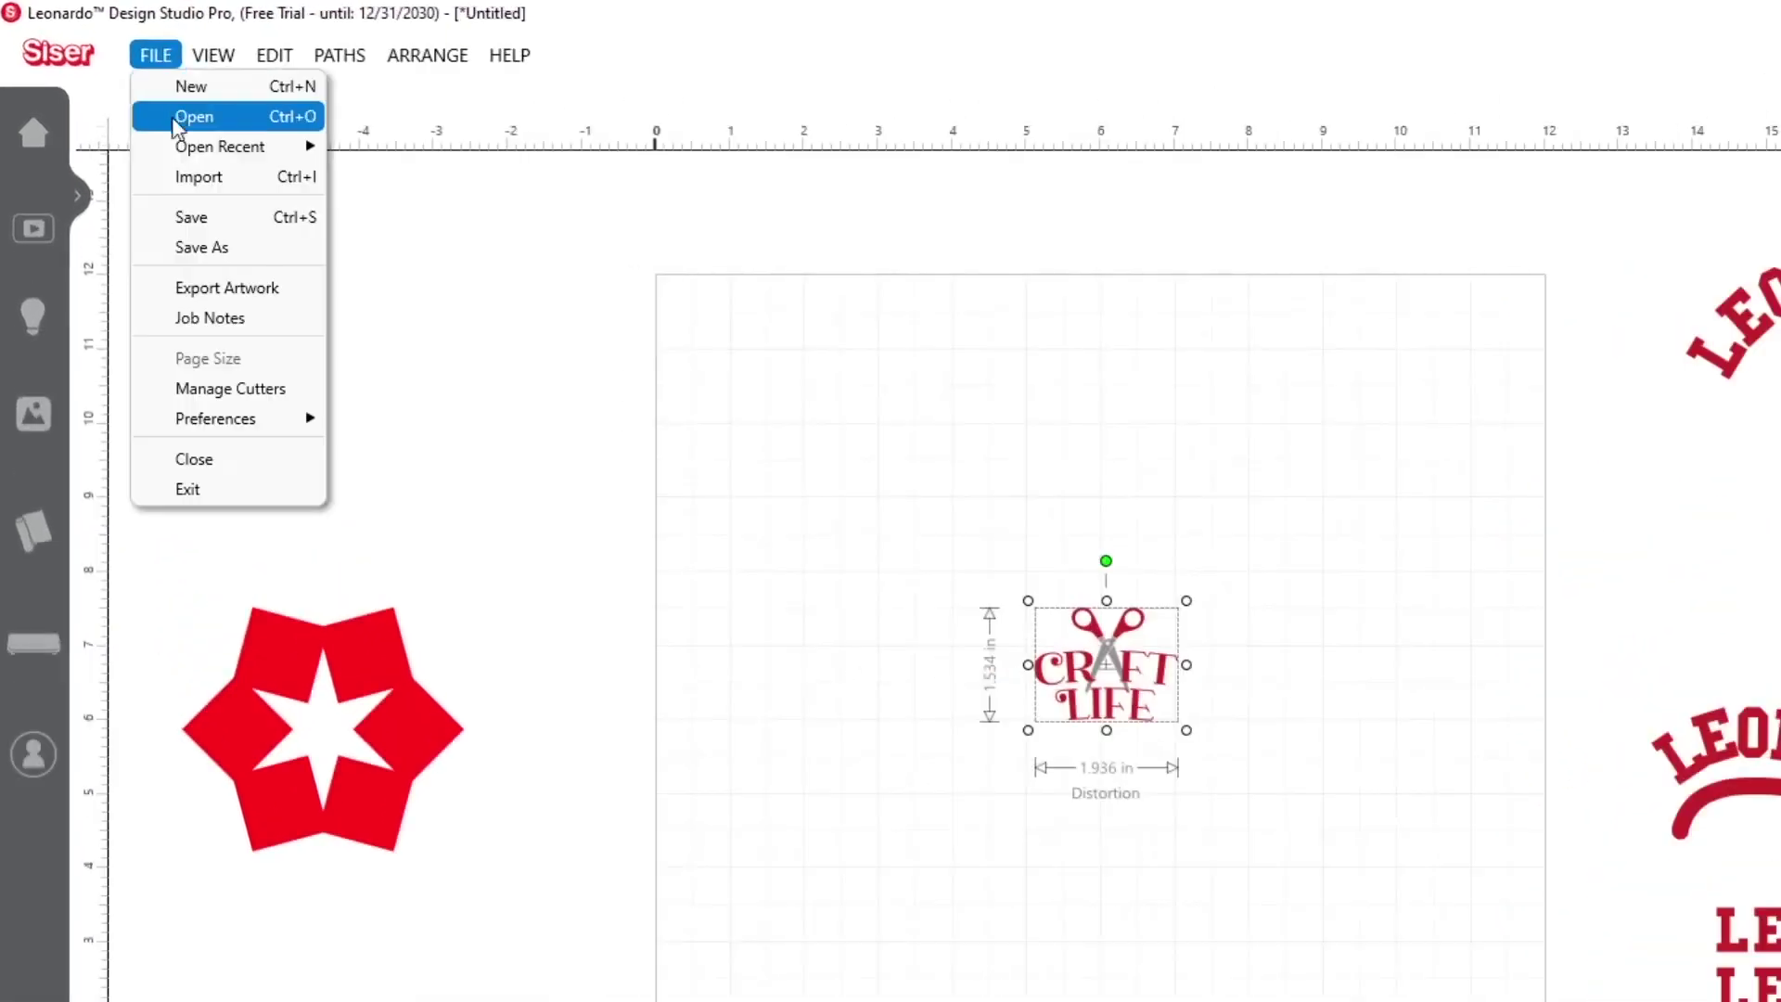
{"action": "left_click", "coordinate": [169, 292]}
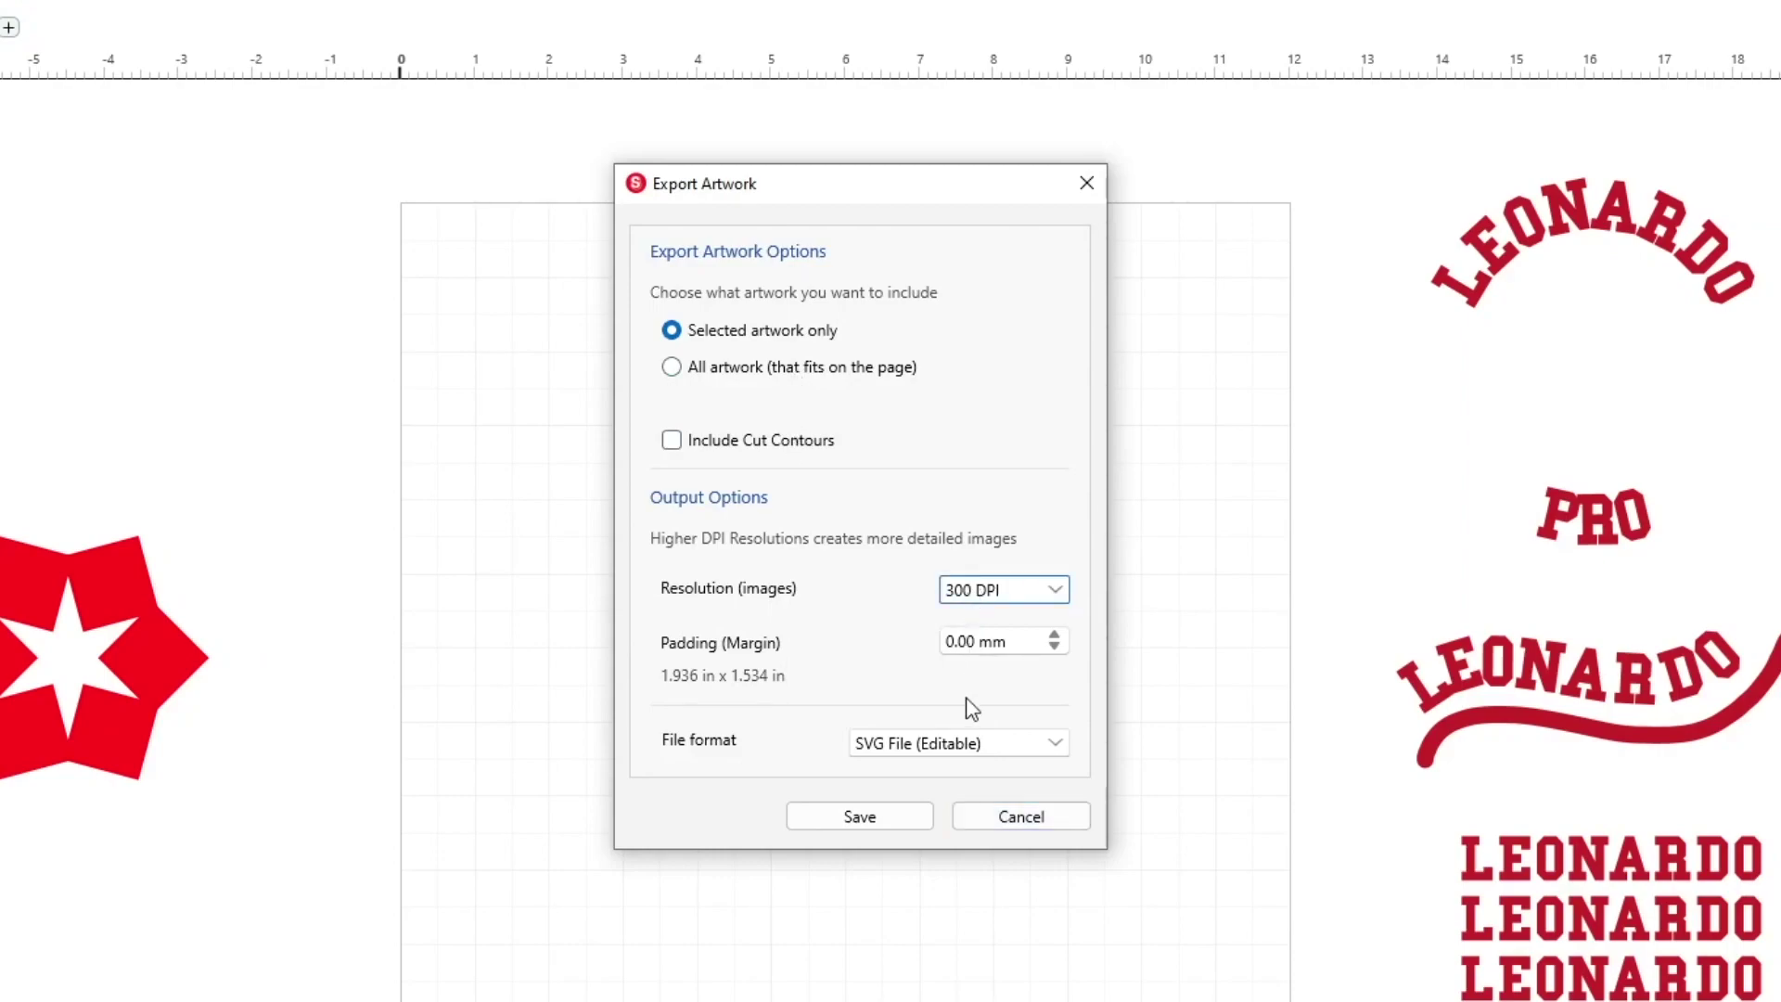
{"action": "left_click", "coordinate": [967, 746]}
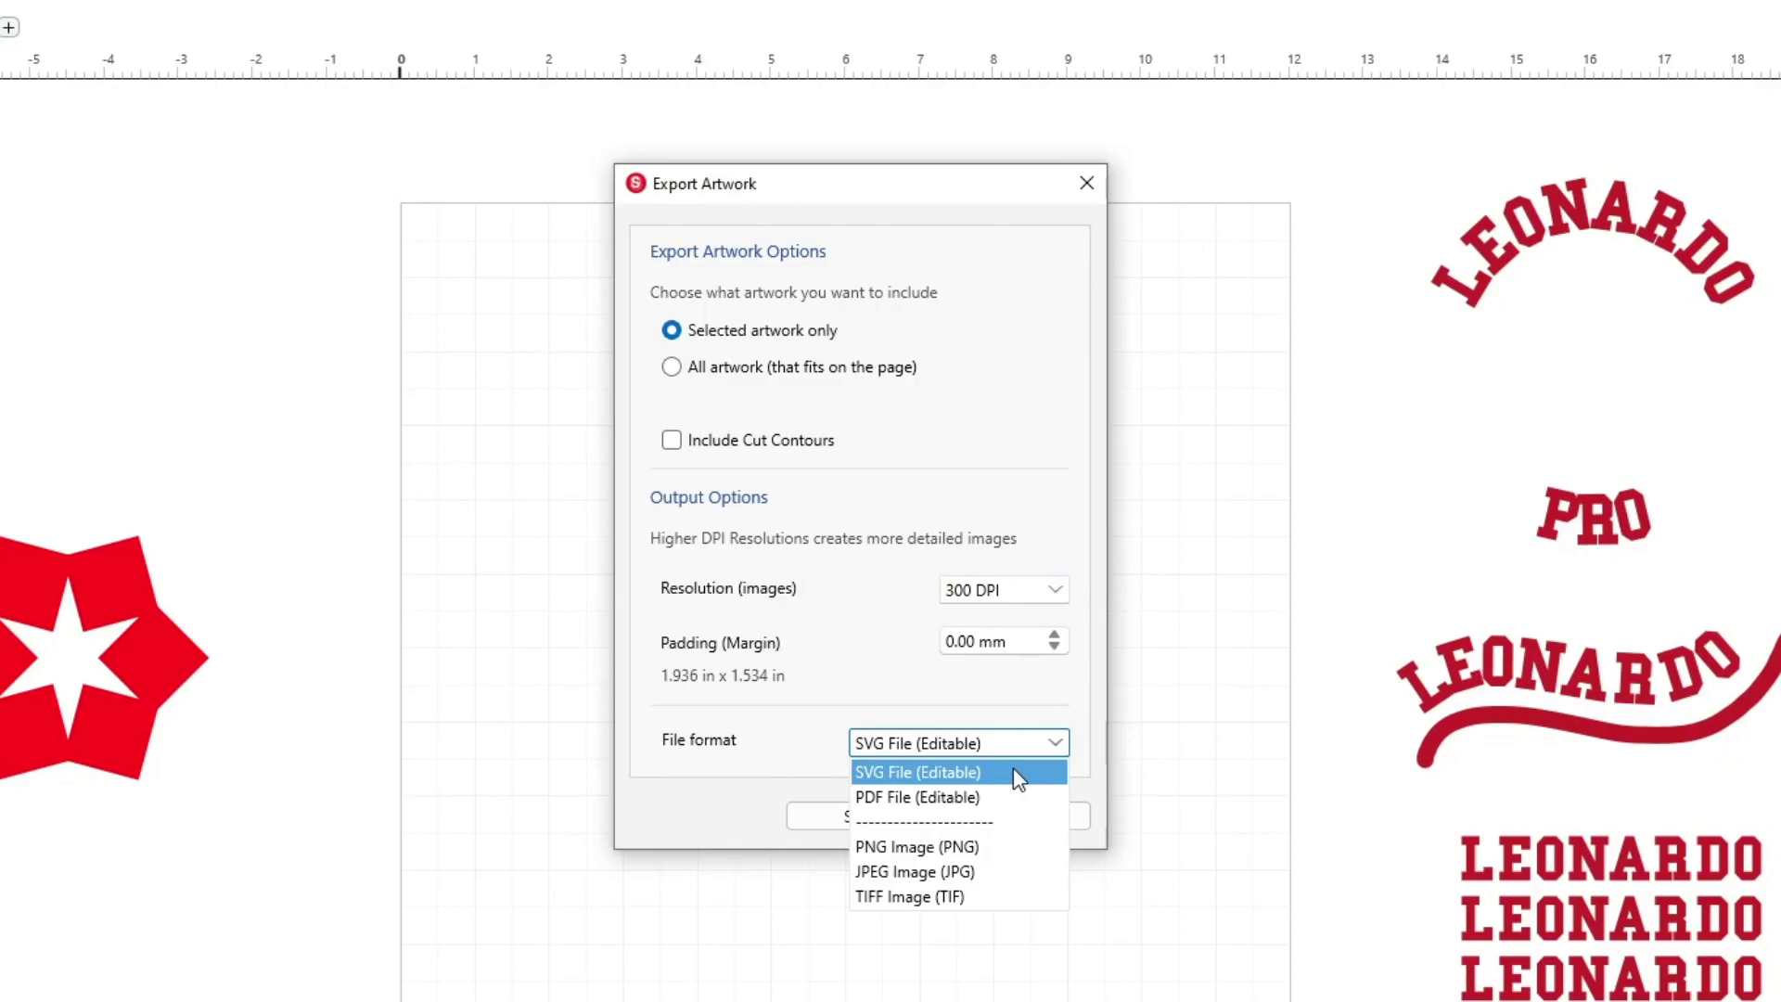
{"action": "left_click", "coordinate": [1013, 771]}
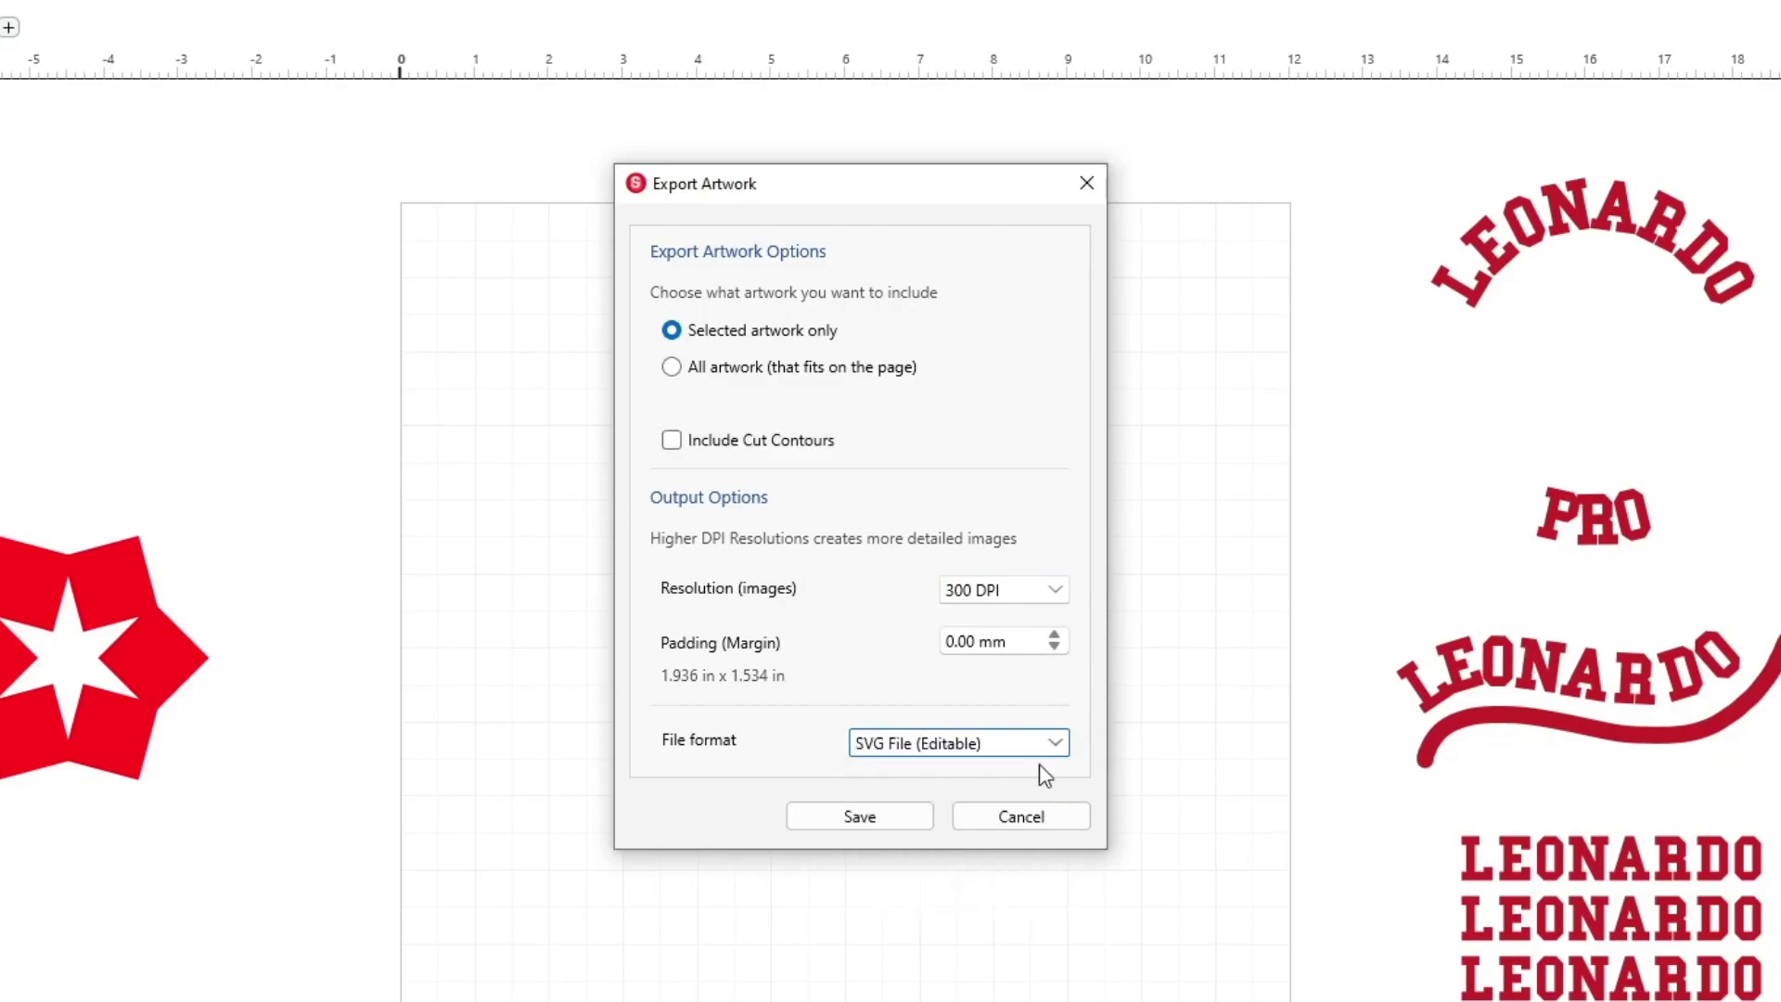
{"action": "left_click", "coordinate": [1019, 817]}
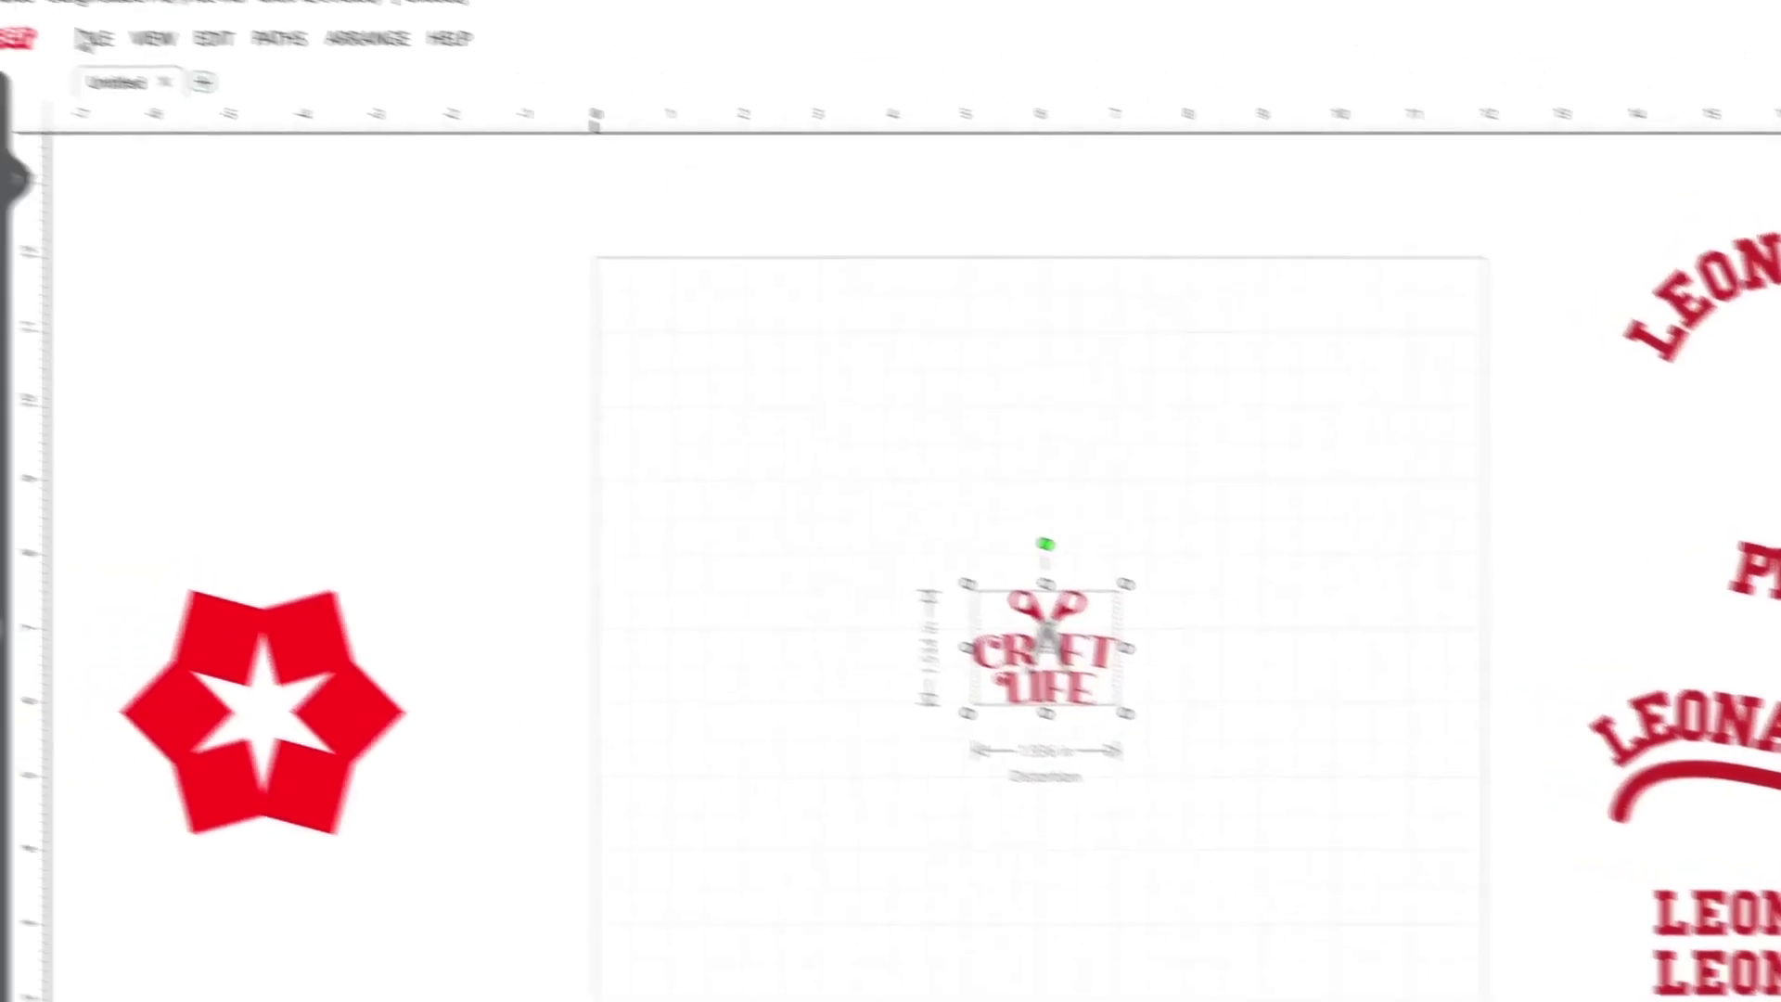
{"action": "left_click", "coordinate": [155, 54]}
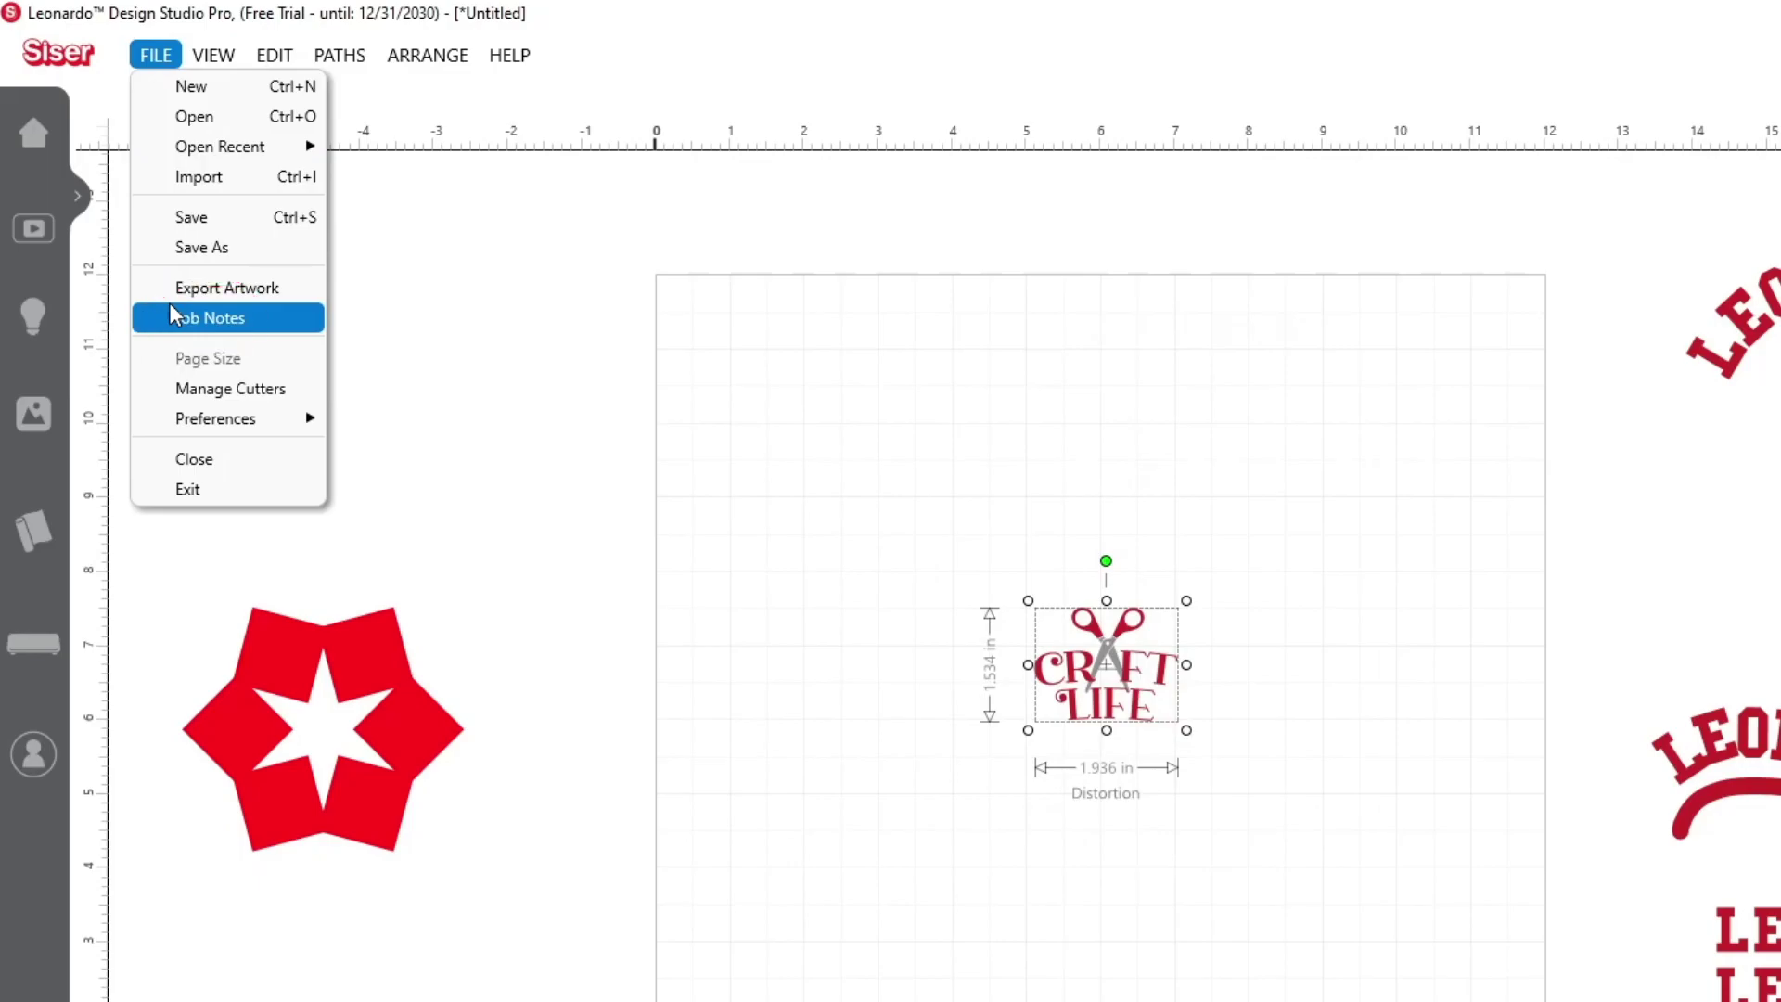
Enter 'Craft Life Tumbler' in Job Notes, check Job Info, and update the notes.
{"action": "left_click", "coordinate": [170, 309]}
{"action": "type", "text": "Craft"}
{"action": "key", "text": "BackSpace"}
{"action": "type", "text": "Tumbler"}
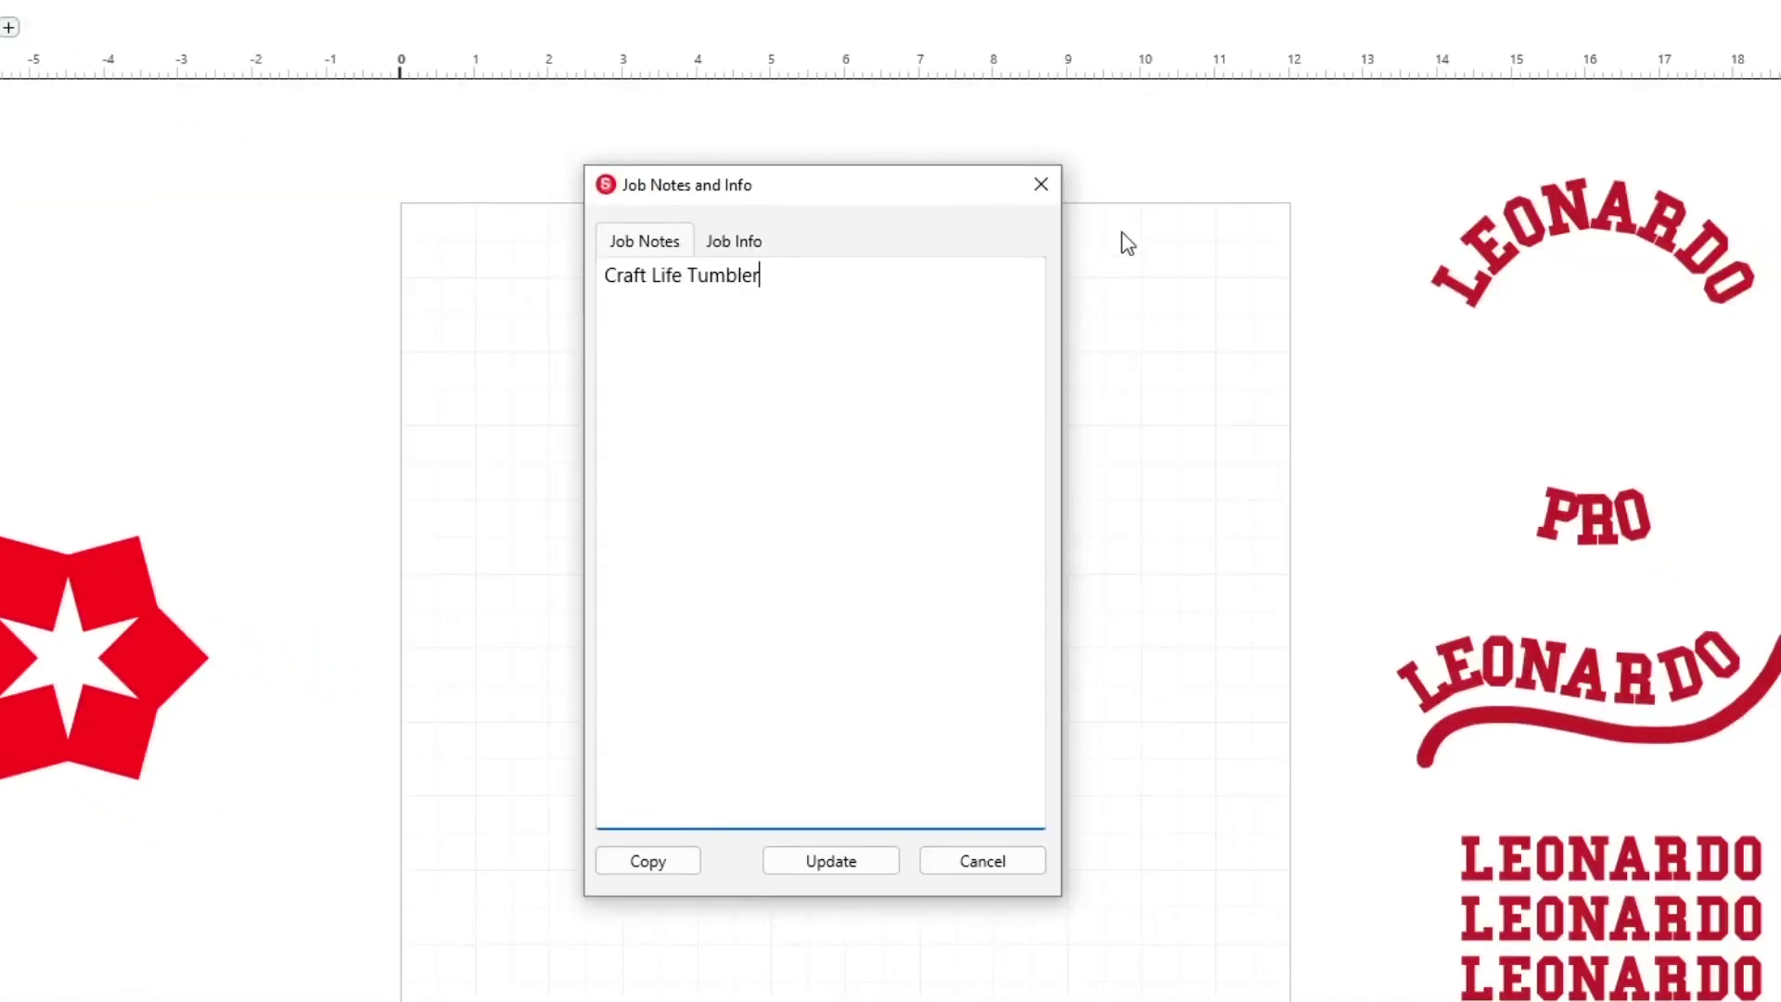
{"action": "left_click", "coordinate": [735, 243]}
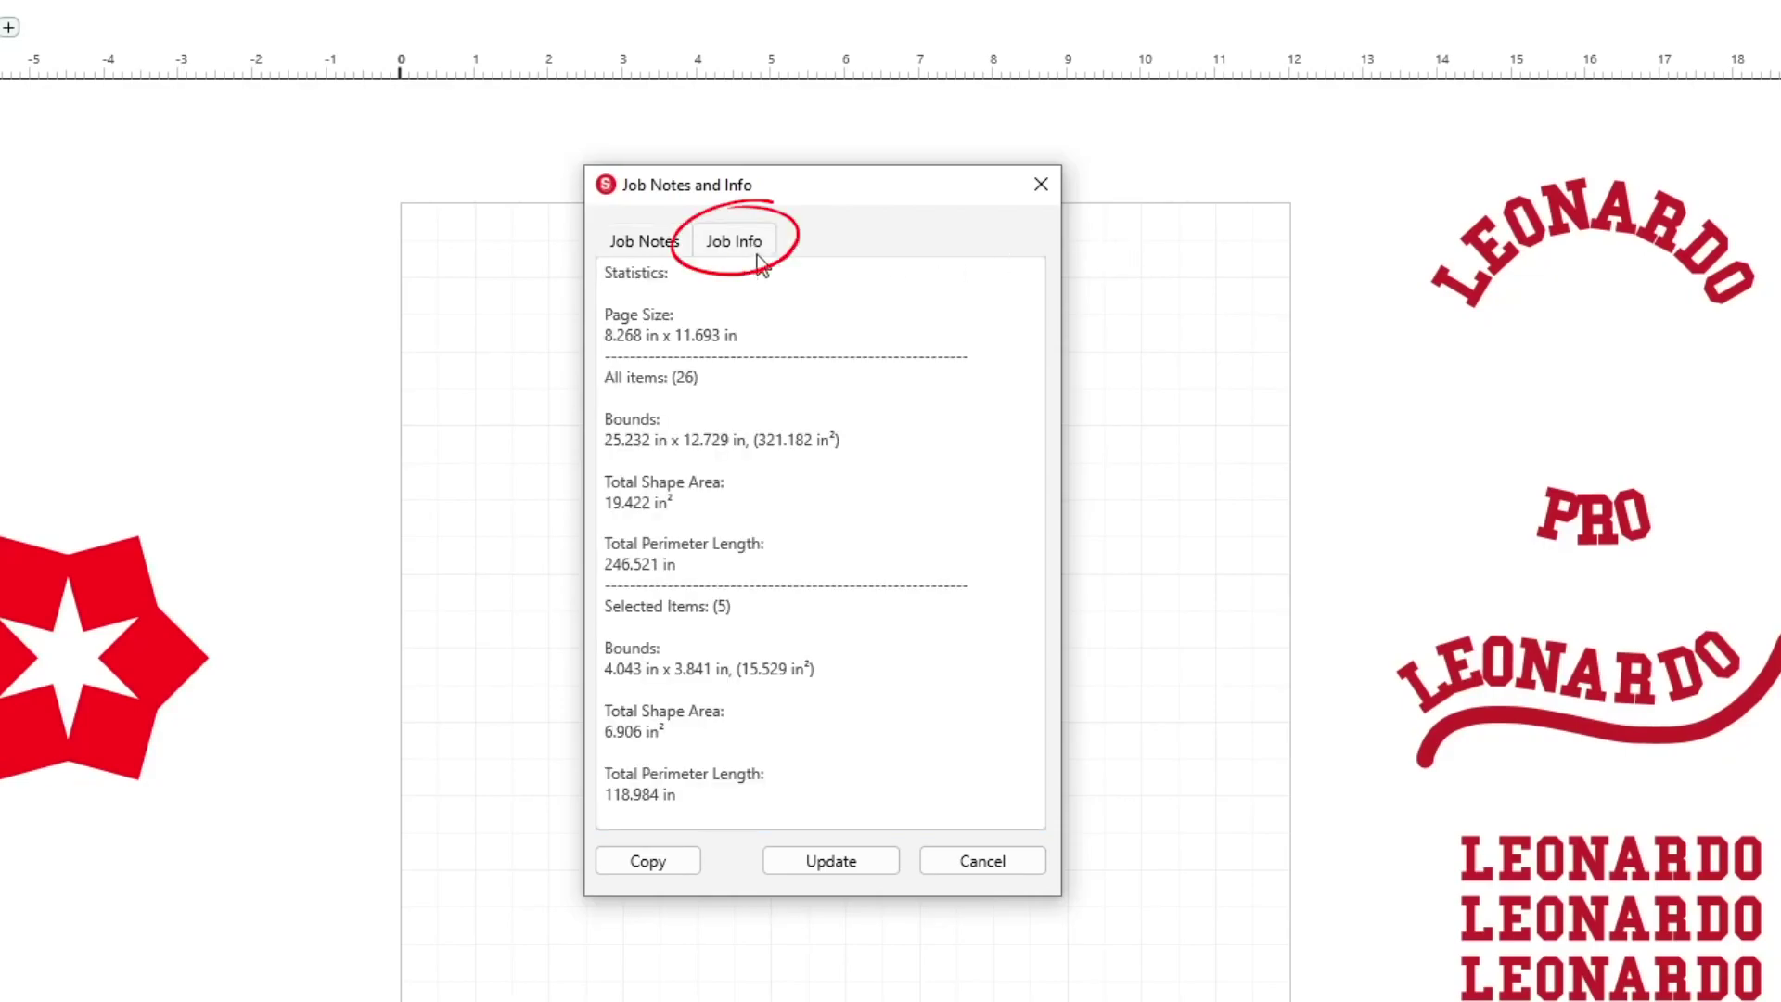
{"action": "left_click", "coordinate": [647, 245]}
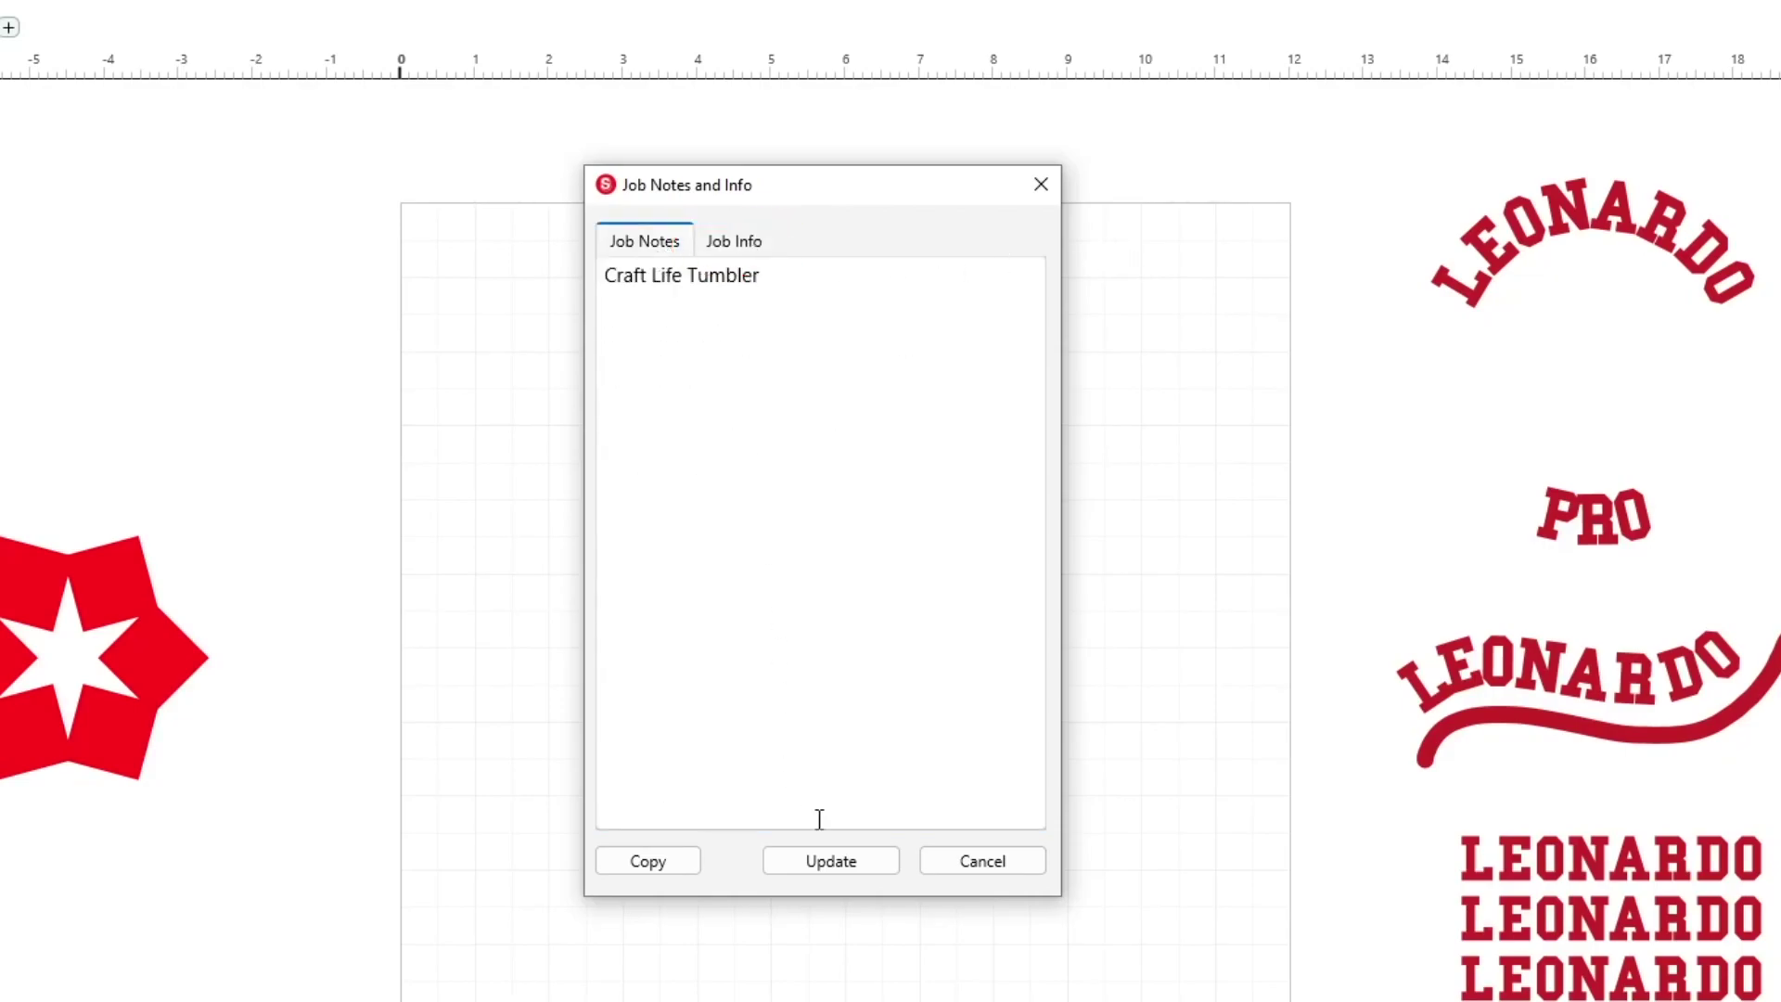
{"action": "left_click", "coordinate": [831, 860]}
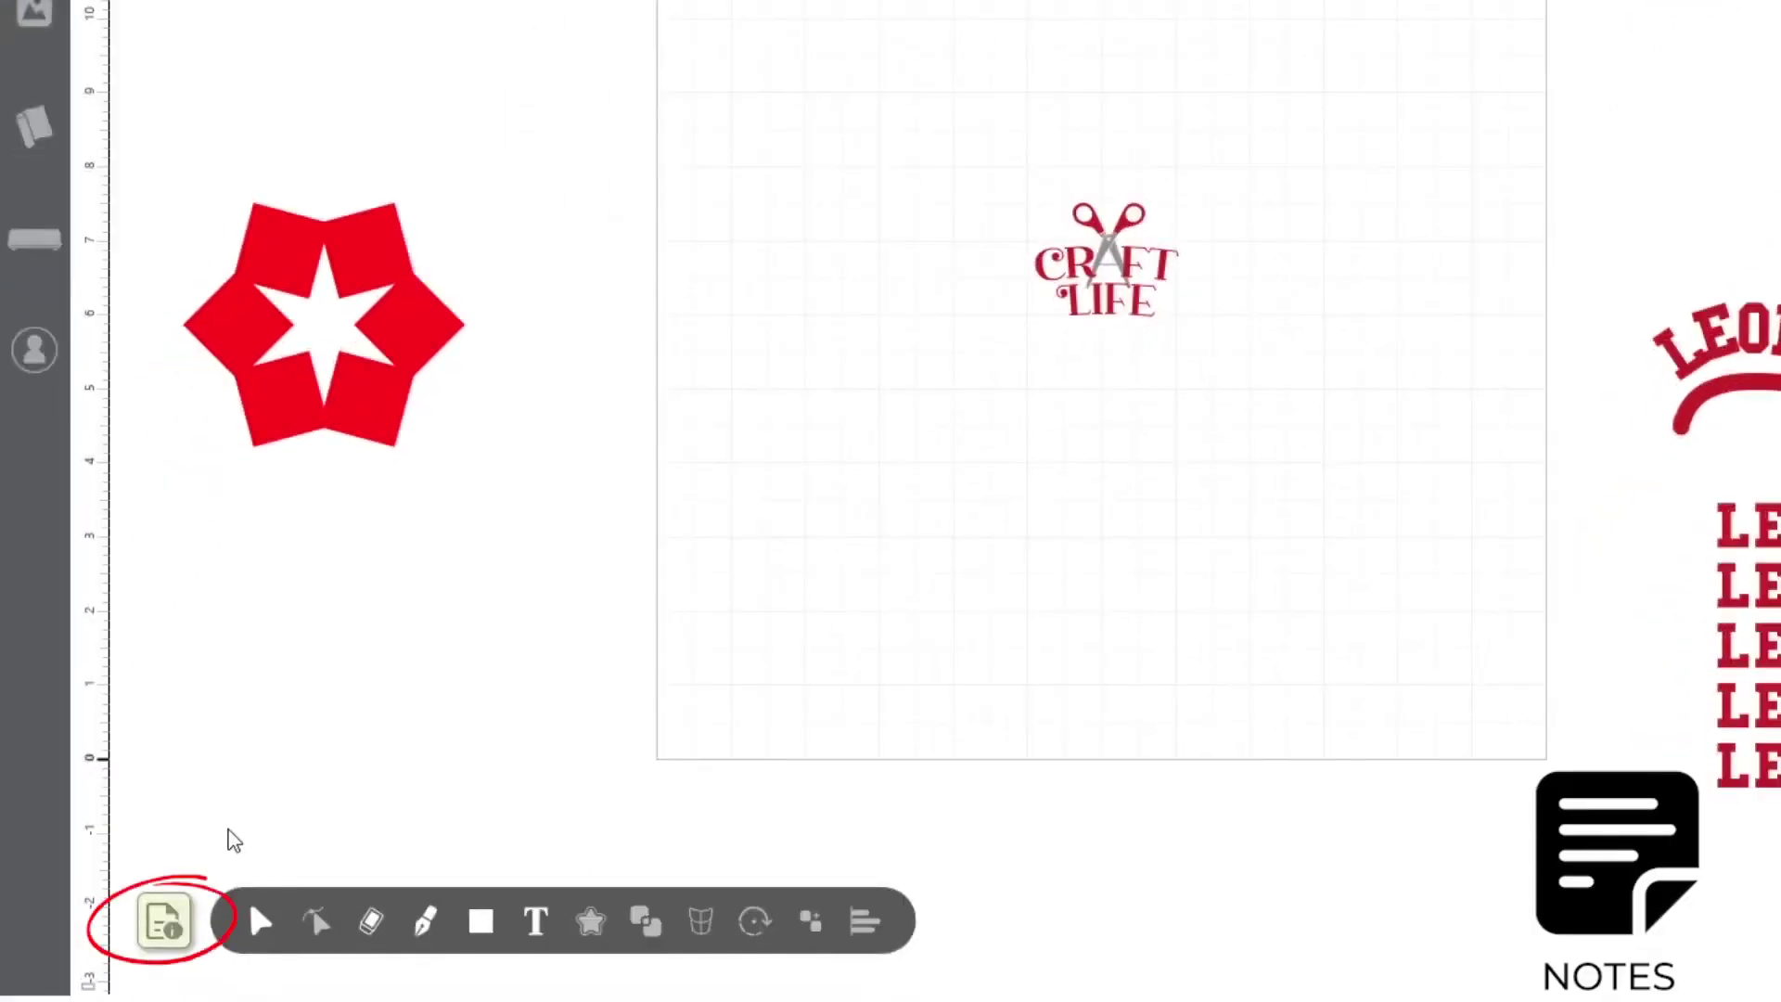
{"action": "left_click", "coordinate": [161, 924]}
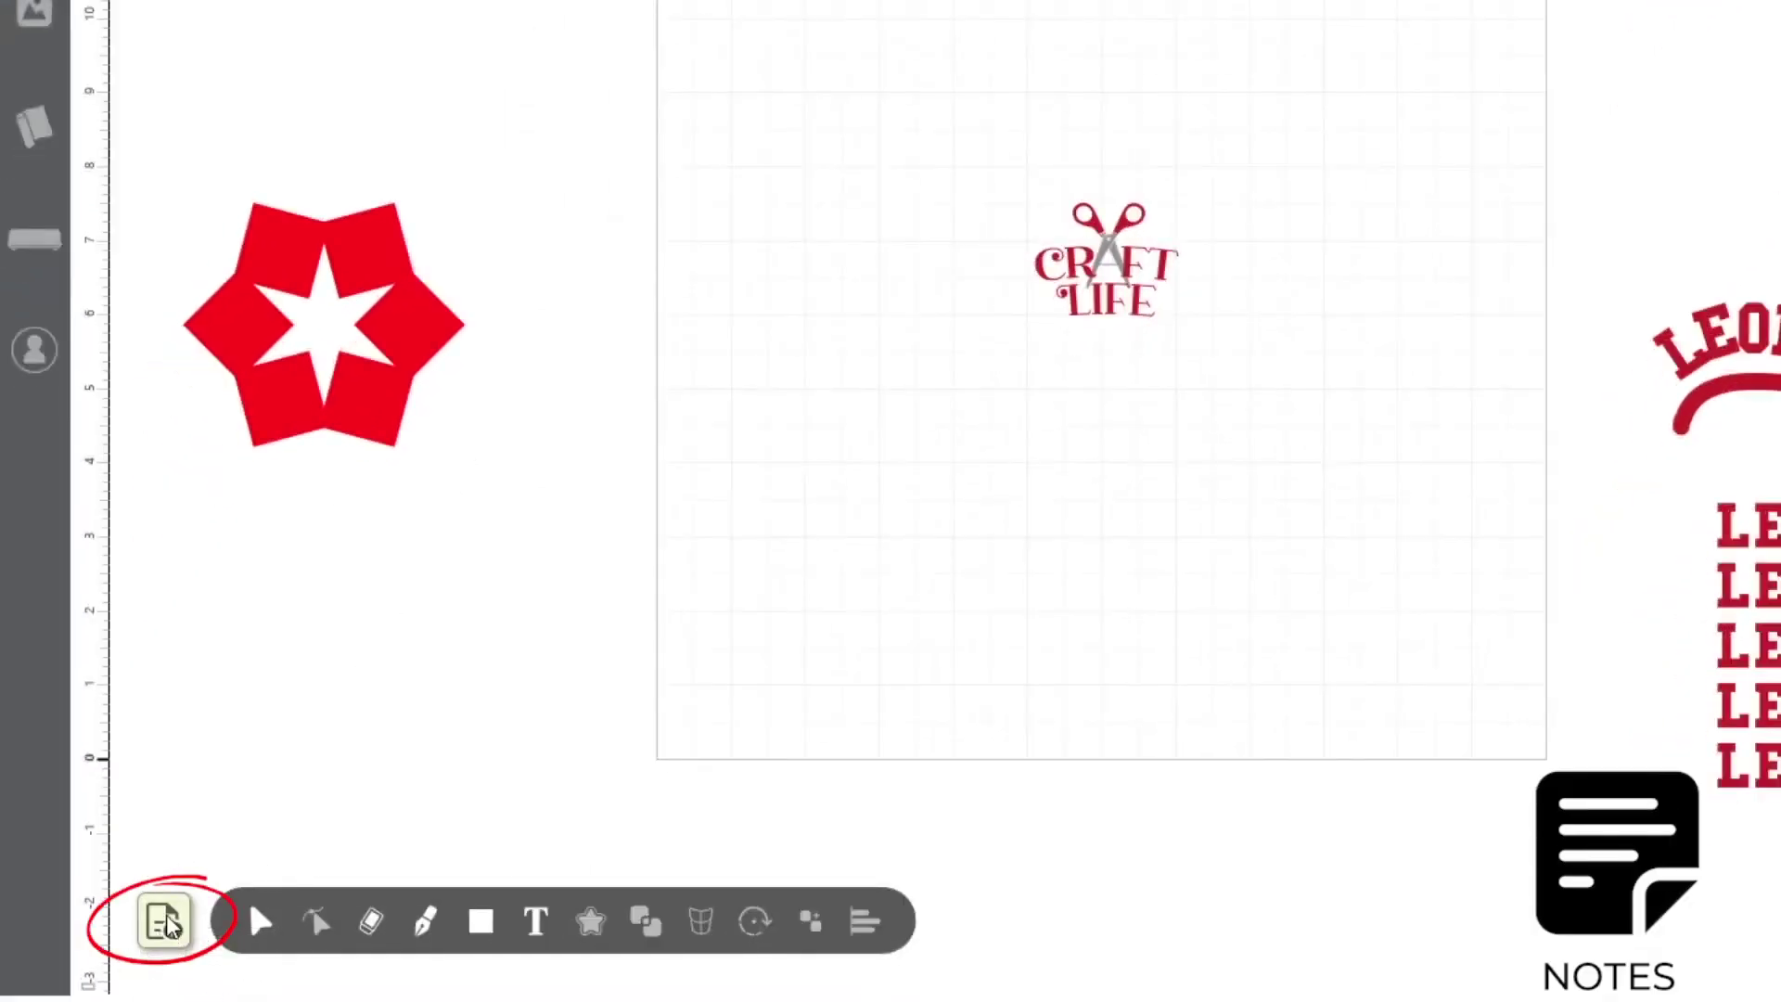